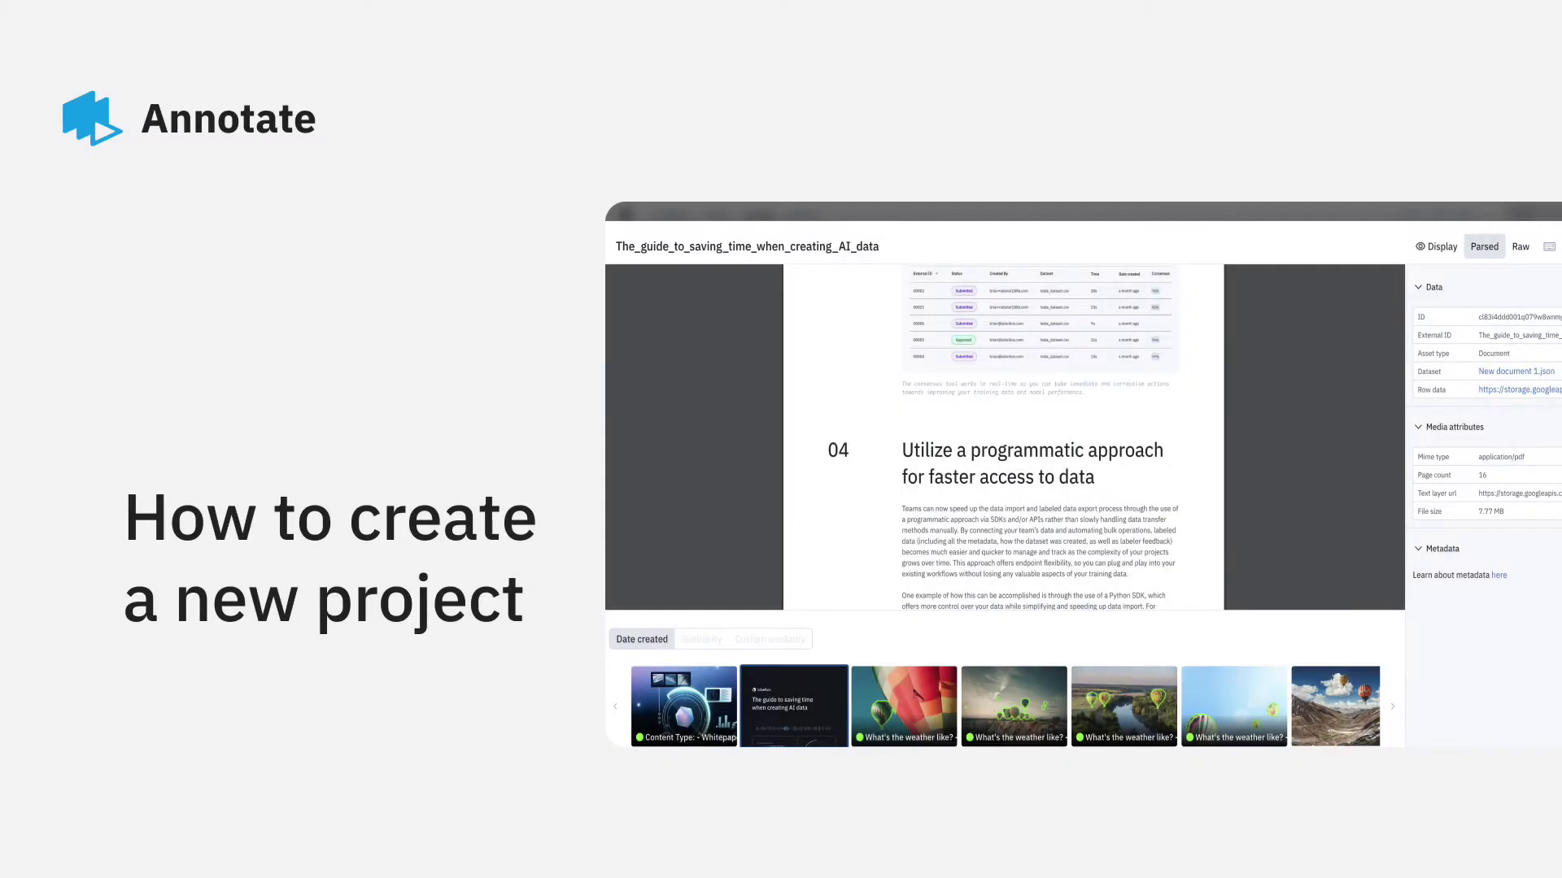
Name the new project 'PDF Project' and choose Document as the data type
type("PDF Project")
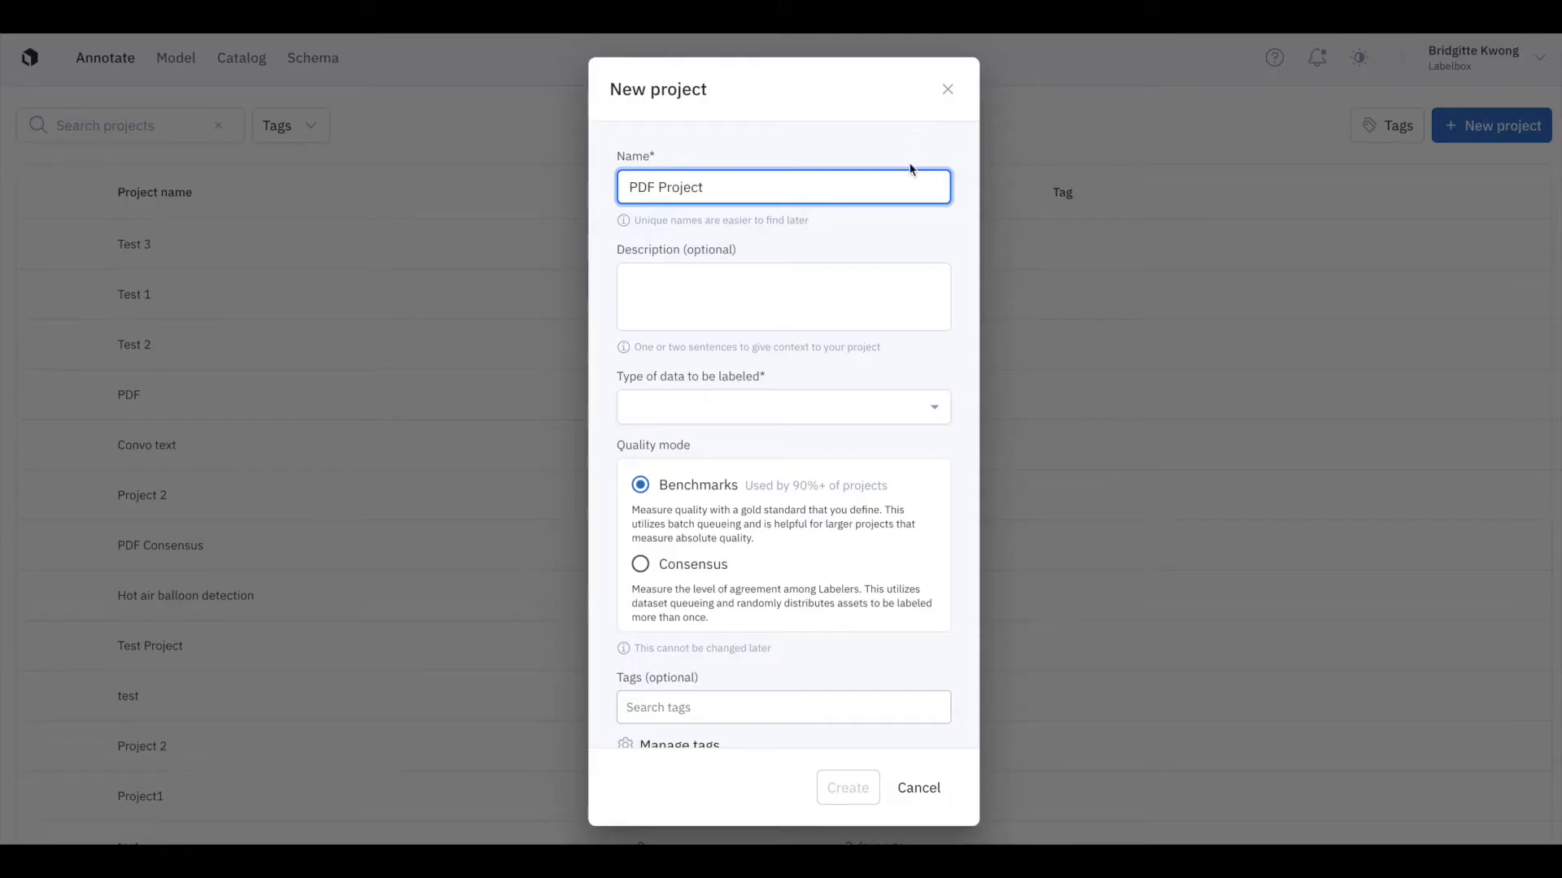
left_click(941, 409)
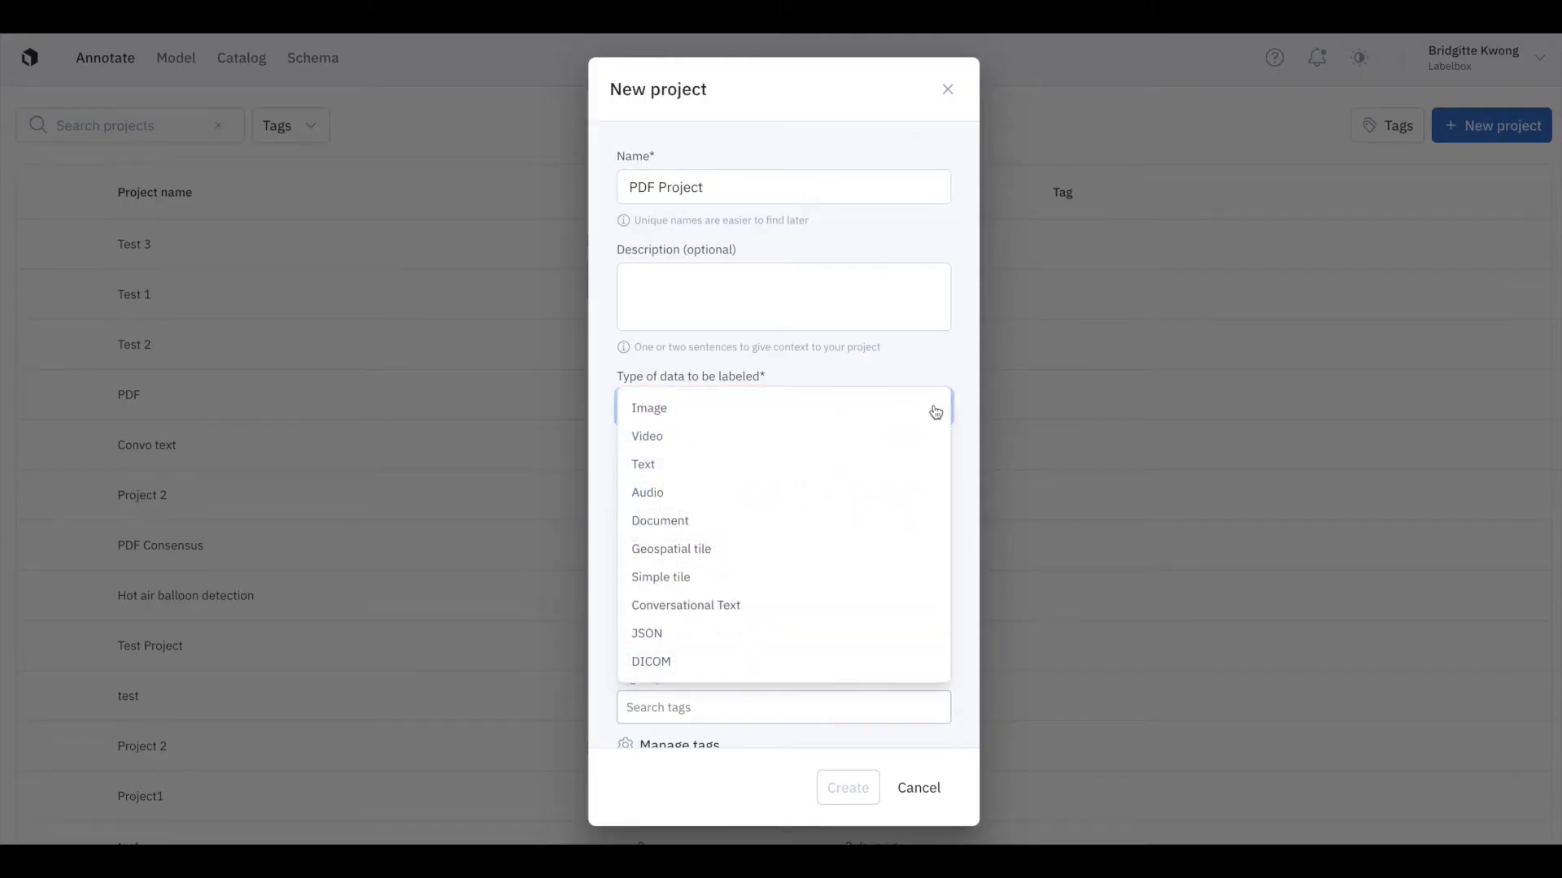
left_click(865, 519)
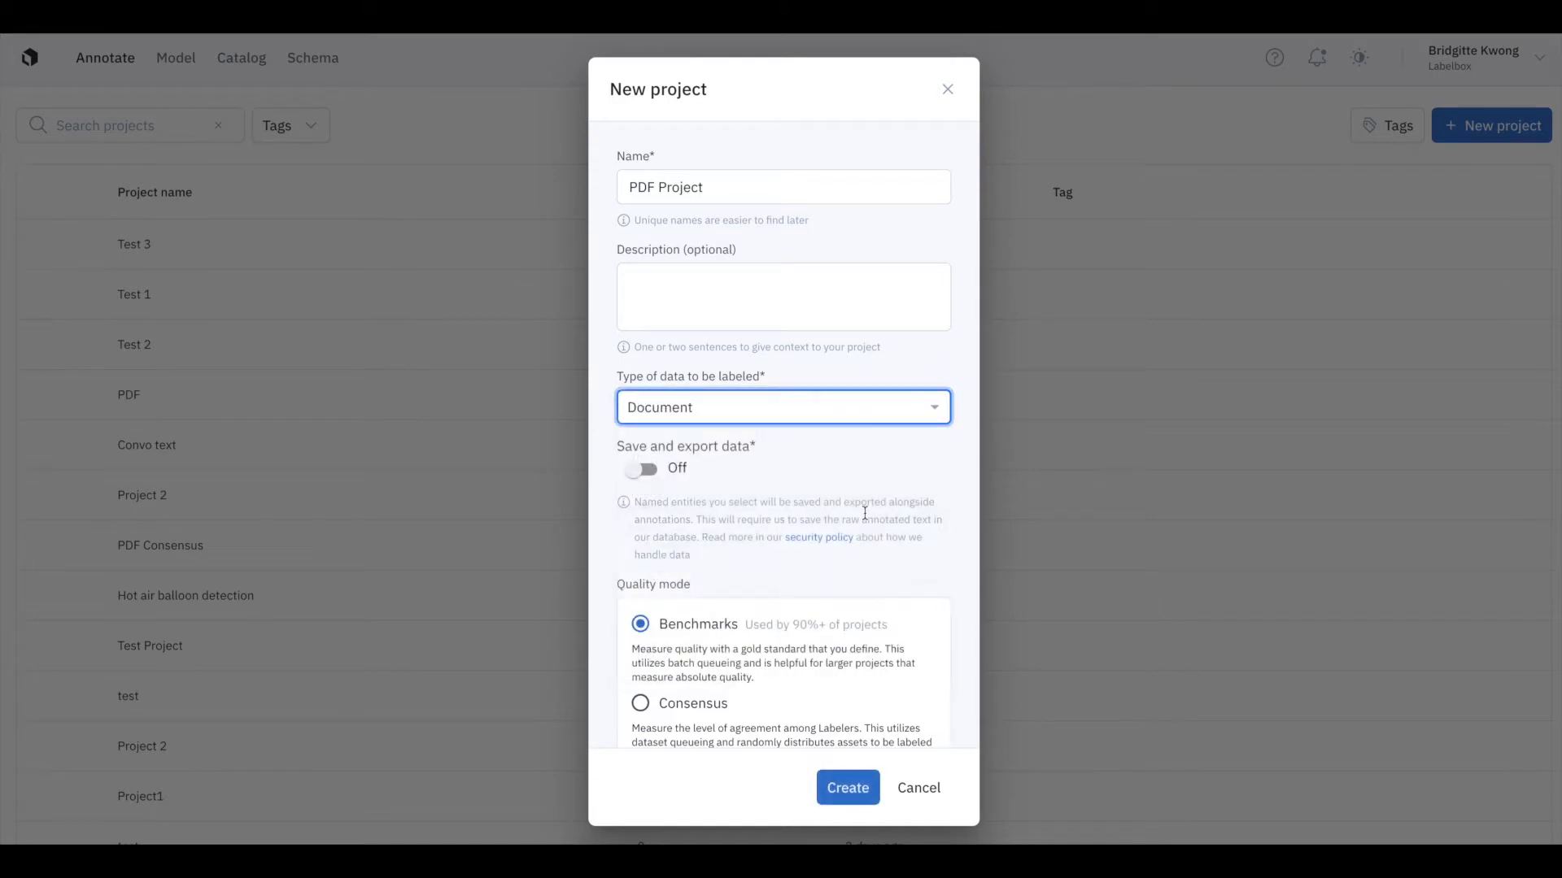
Switch the Save and export data toggle on and create the project
scroll(865, 514, "down", 3)
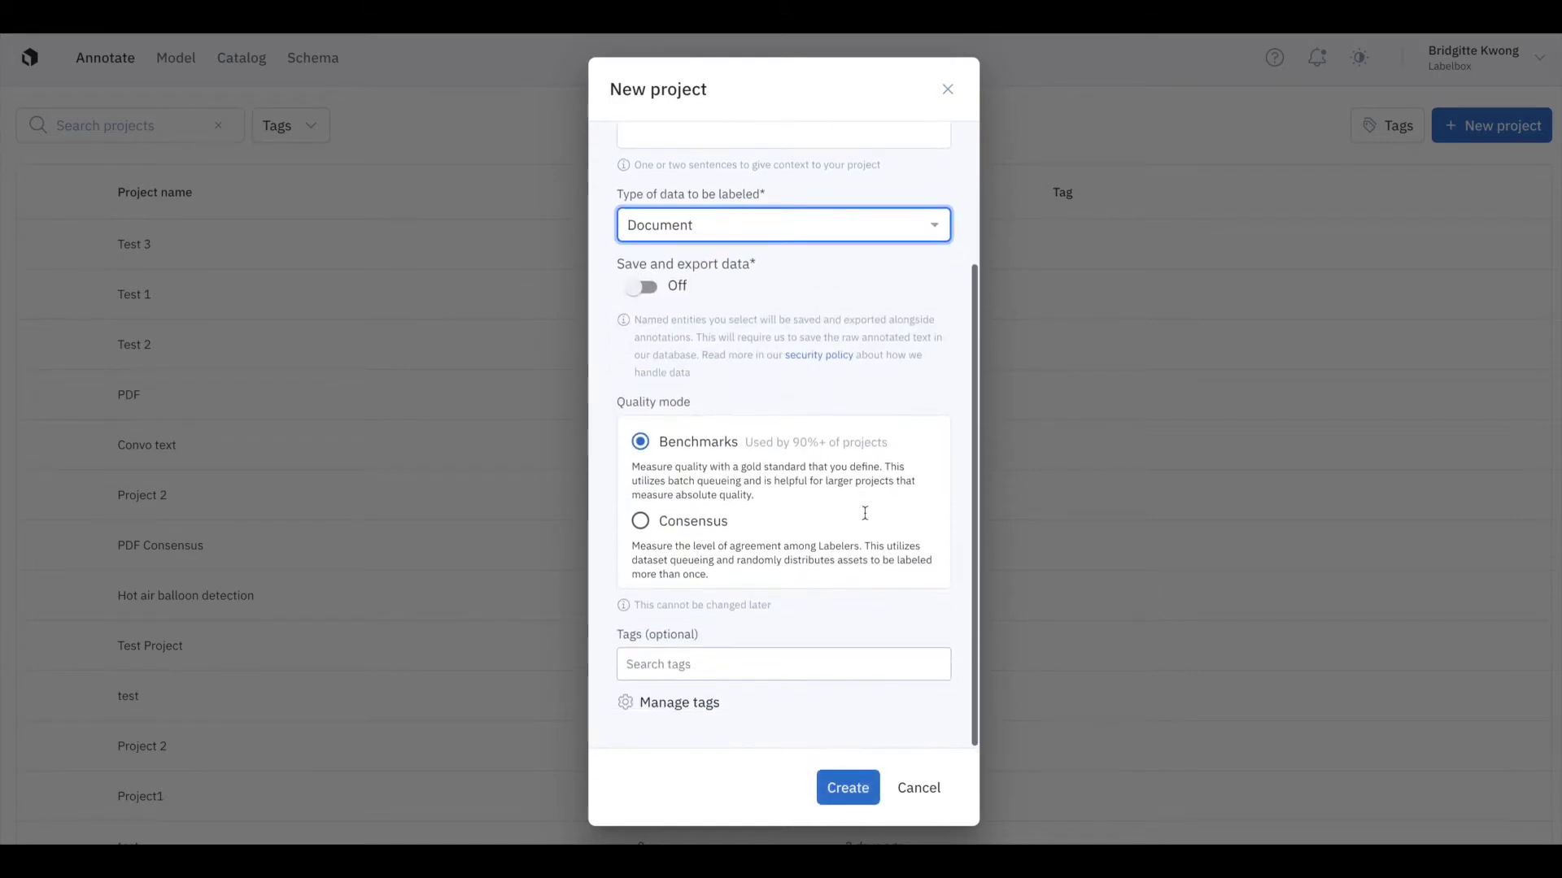
left_click(836, 303)
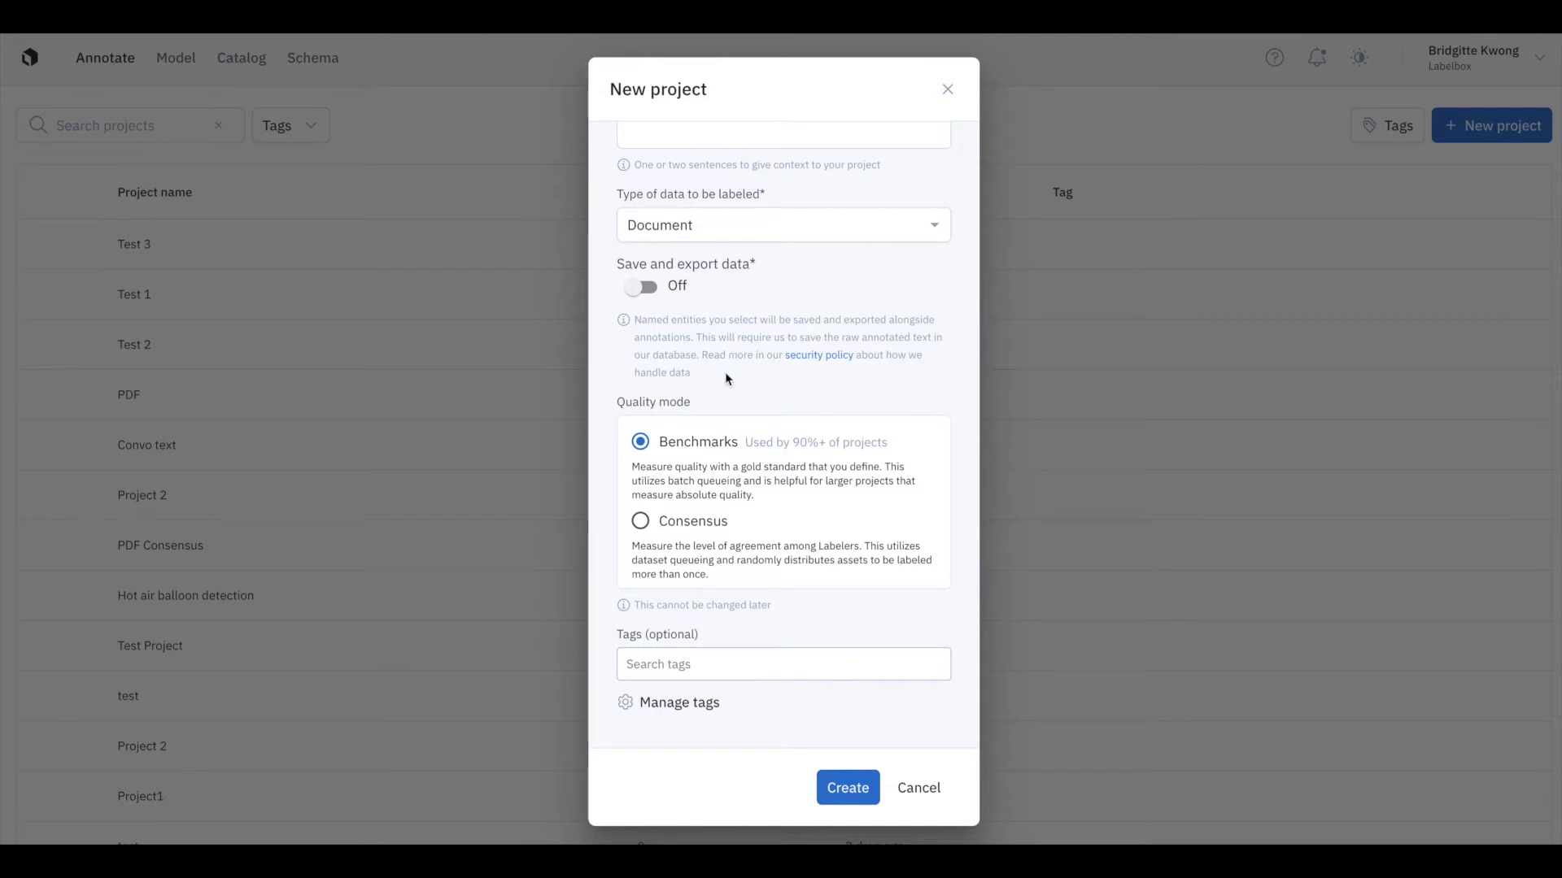
left_click_drag(633, 319, 697, 337)
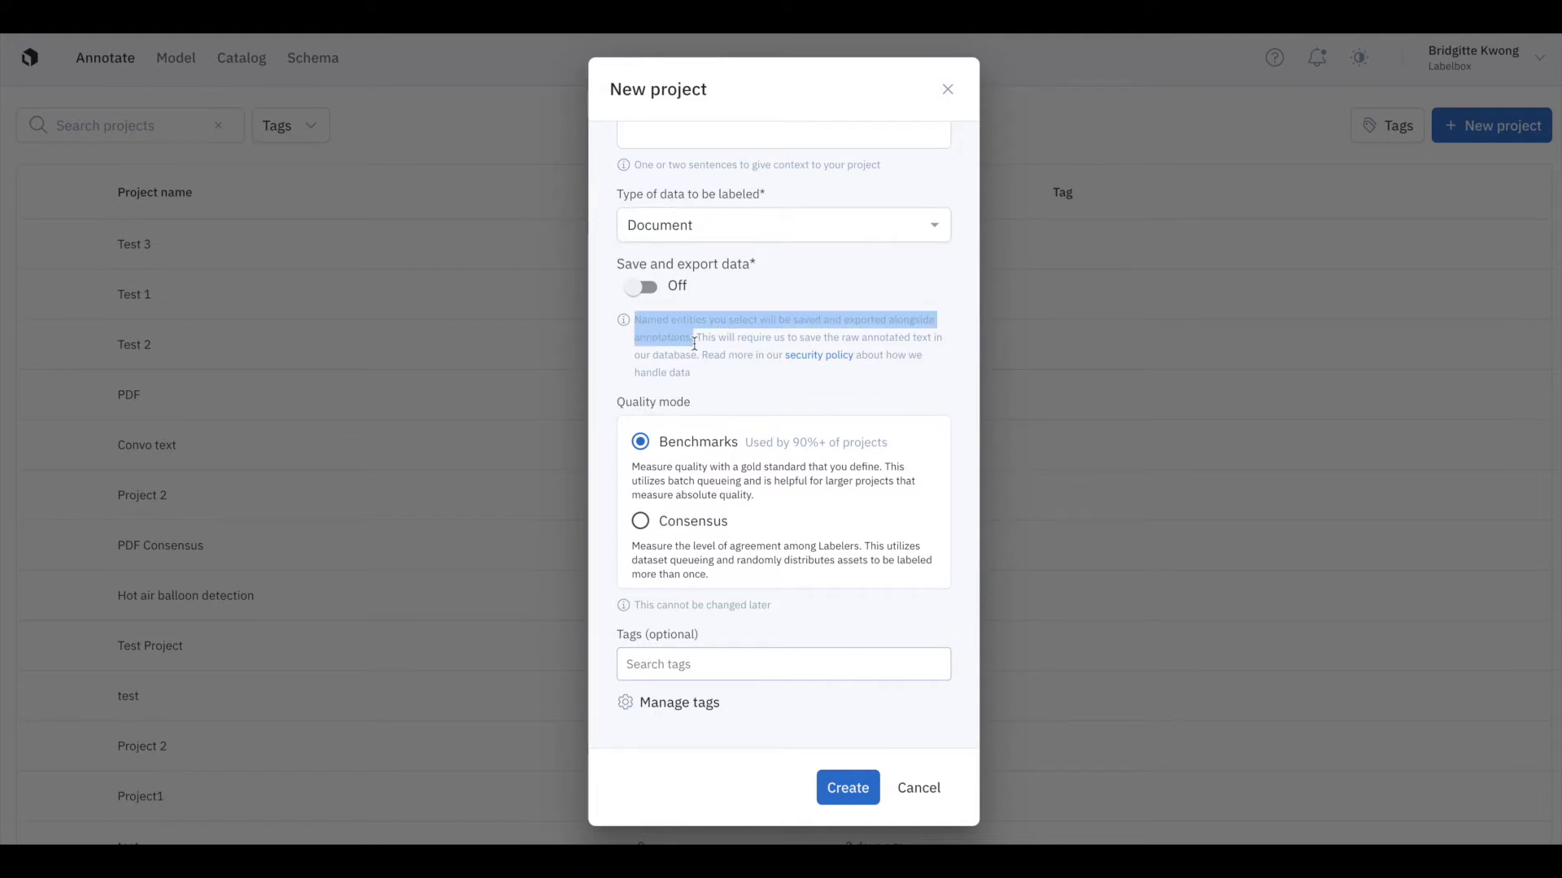
left_click(739, 383)
left_click(641, 288)
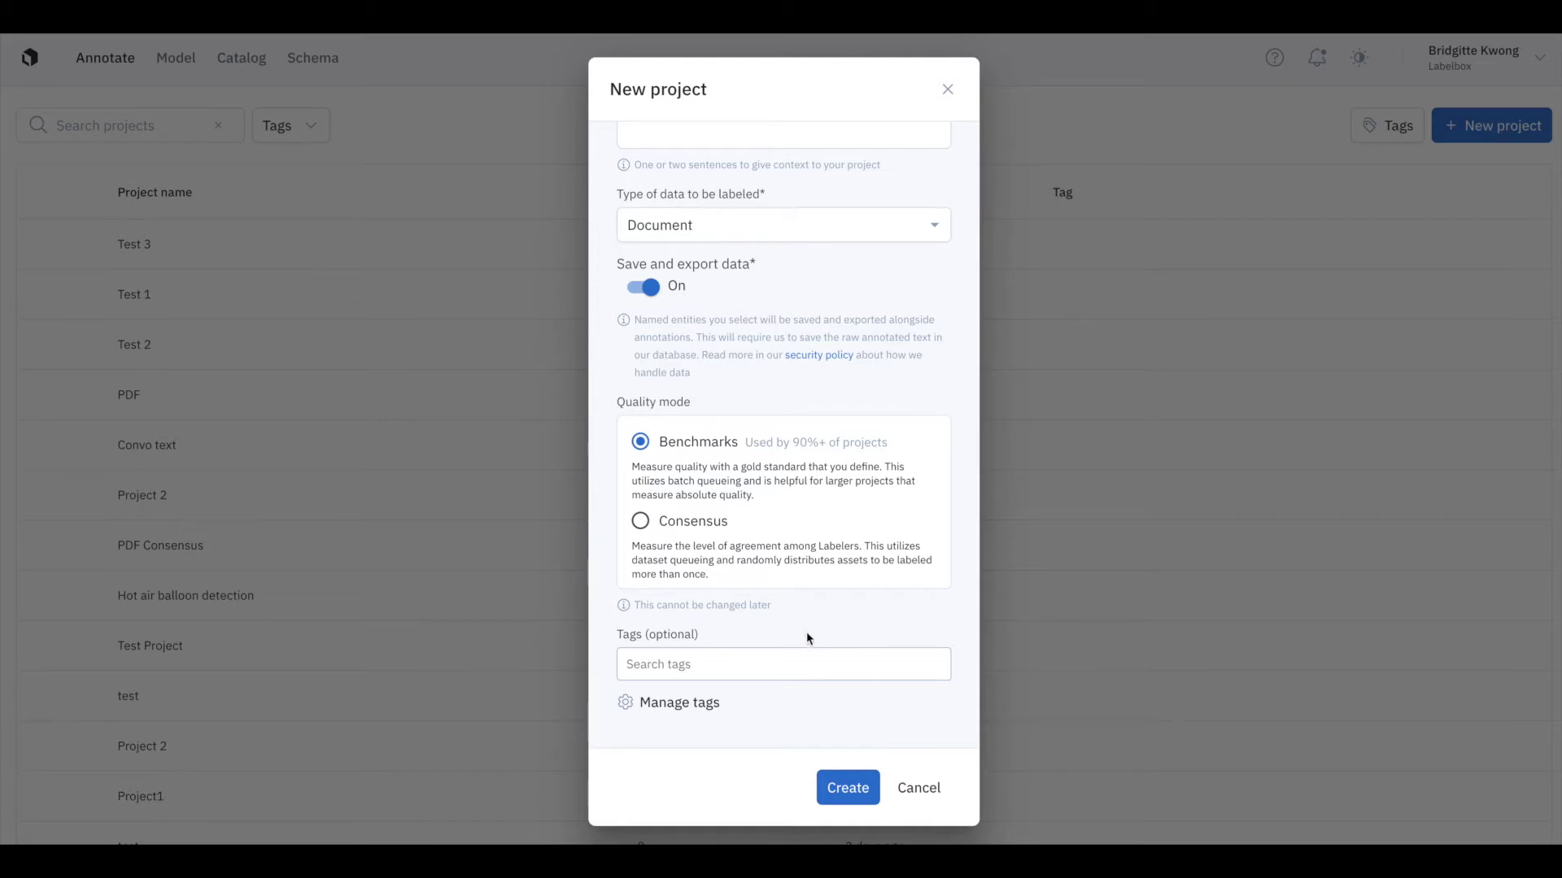
left_click(846, 789)
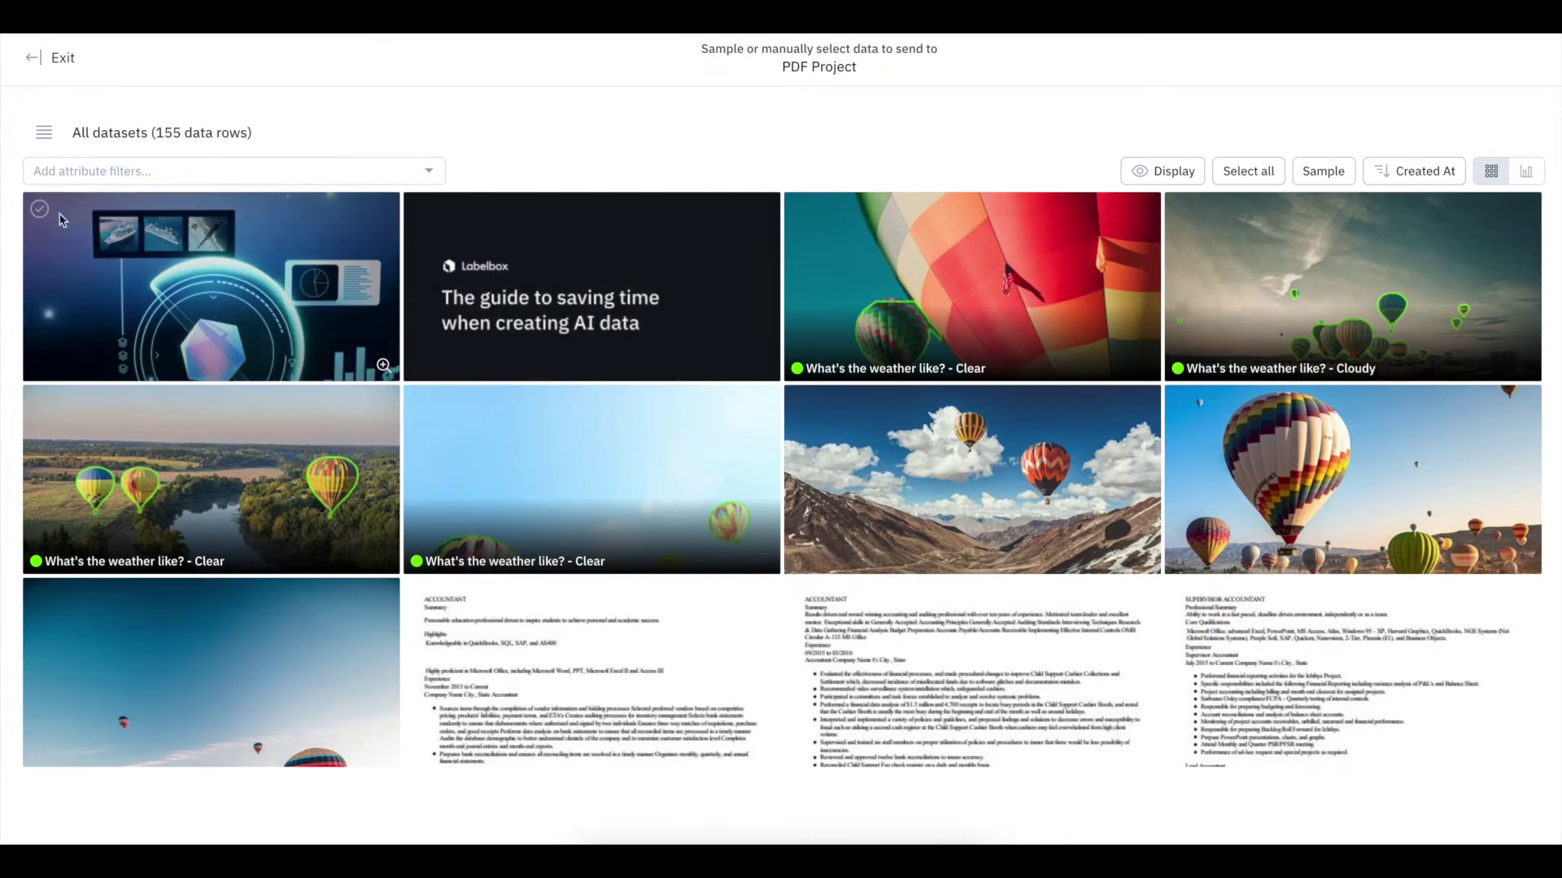
Select both PDF guides in the dataset and send them to PDF Project as a batch
left_click(228, 342)
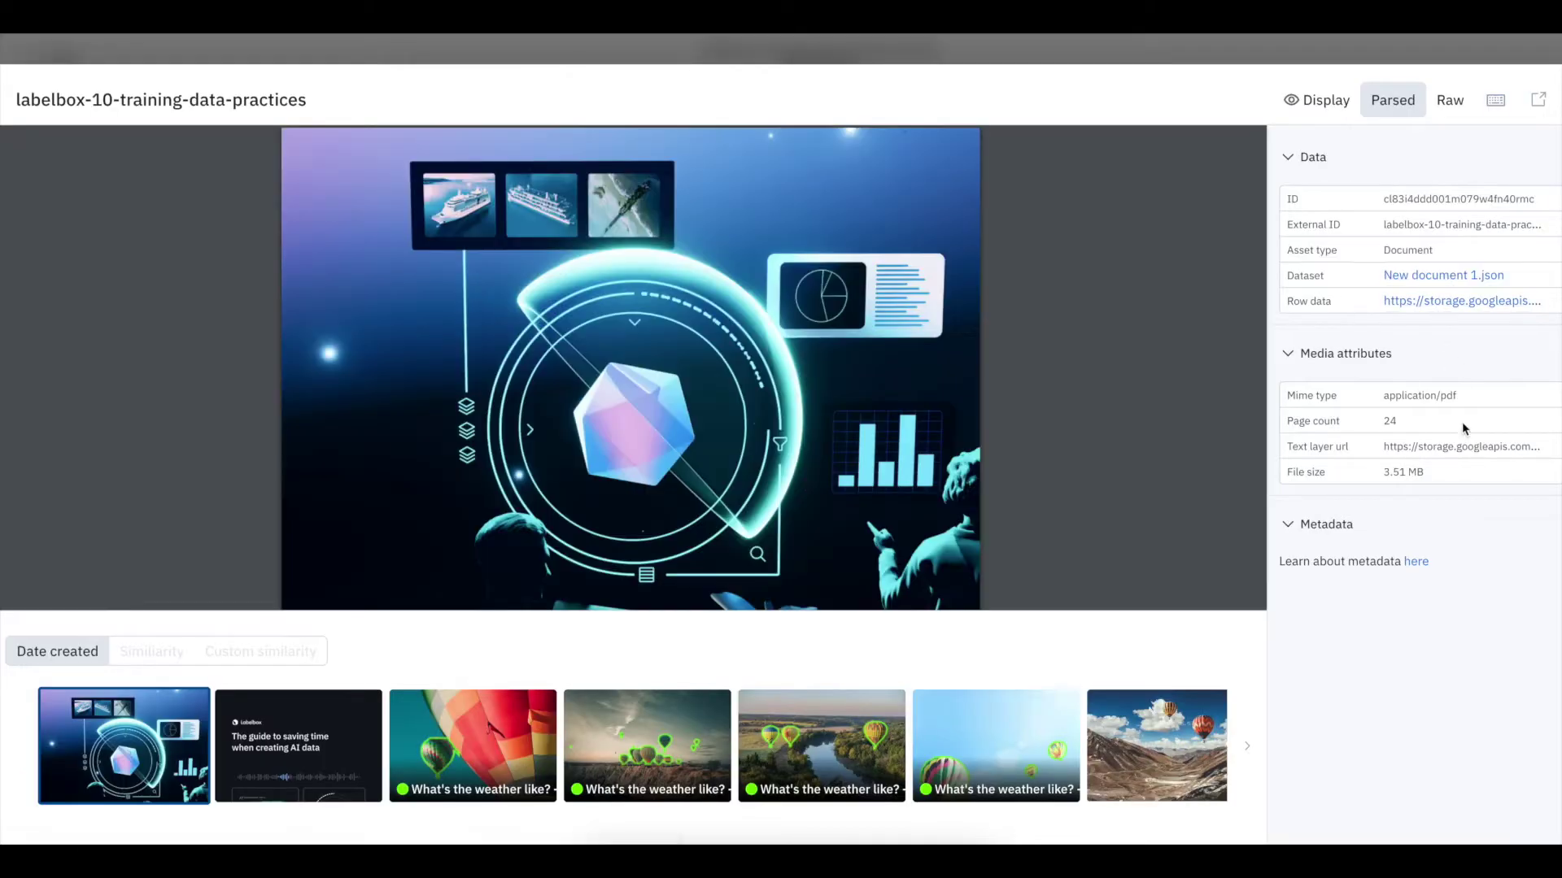
scroll(959, 408, "down", 10)
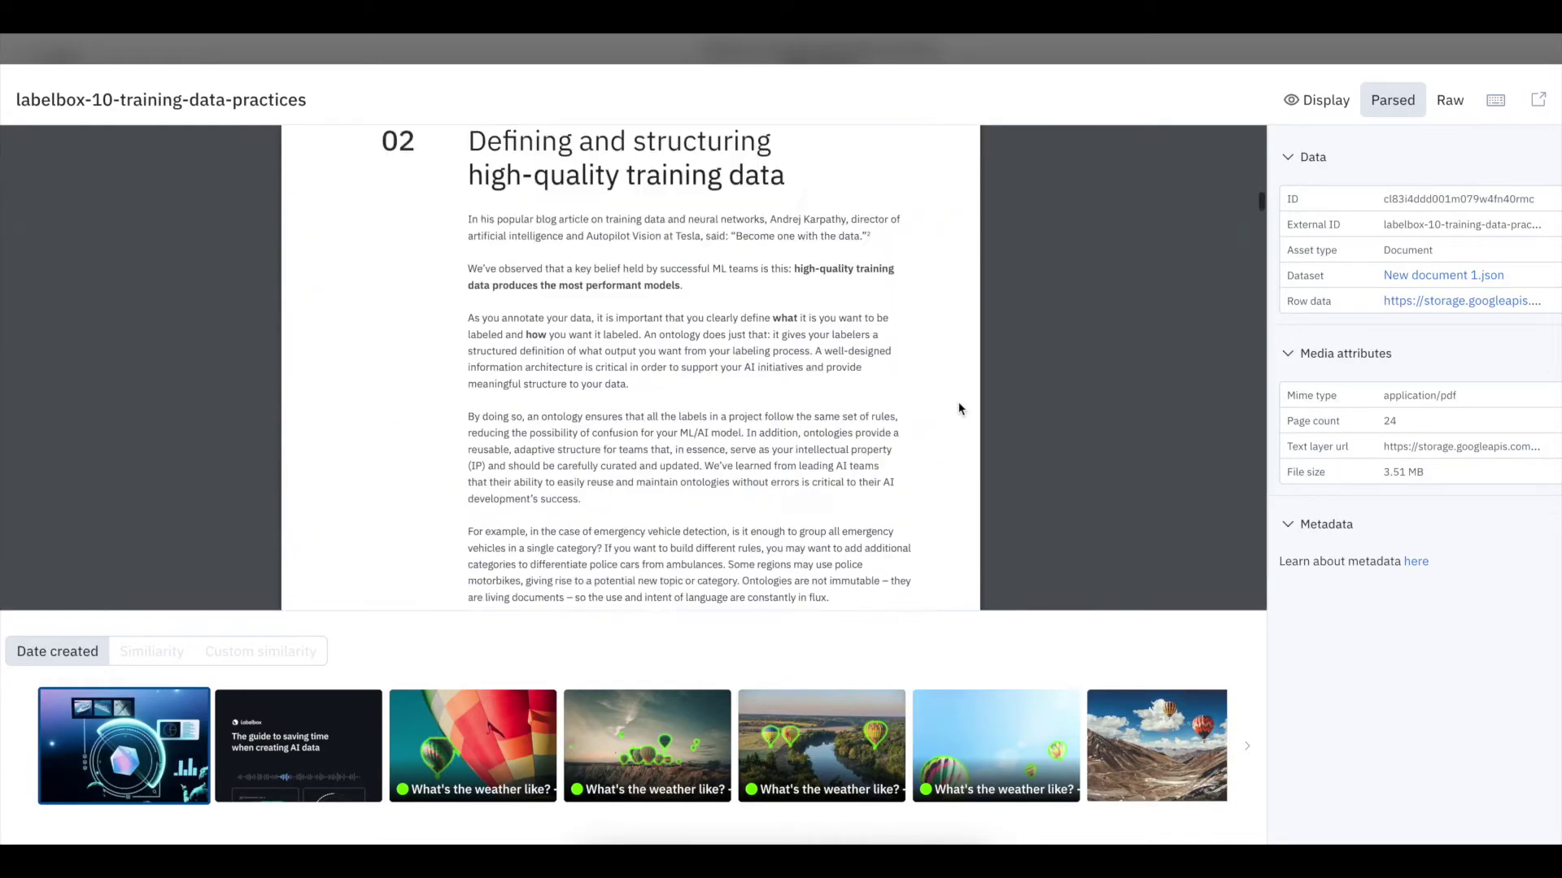
key("Escape")
left_click(38, 209)
left_click(418, 209)
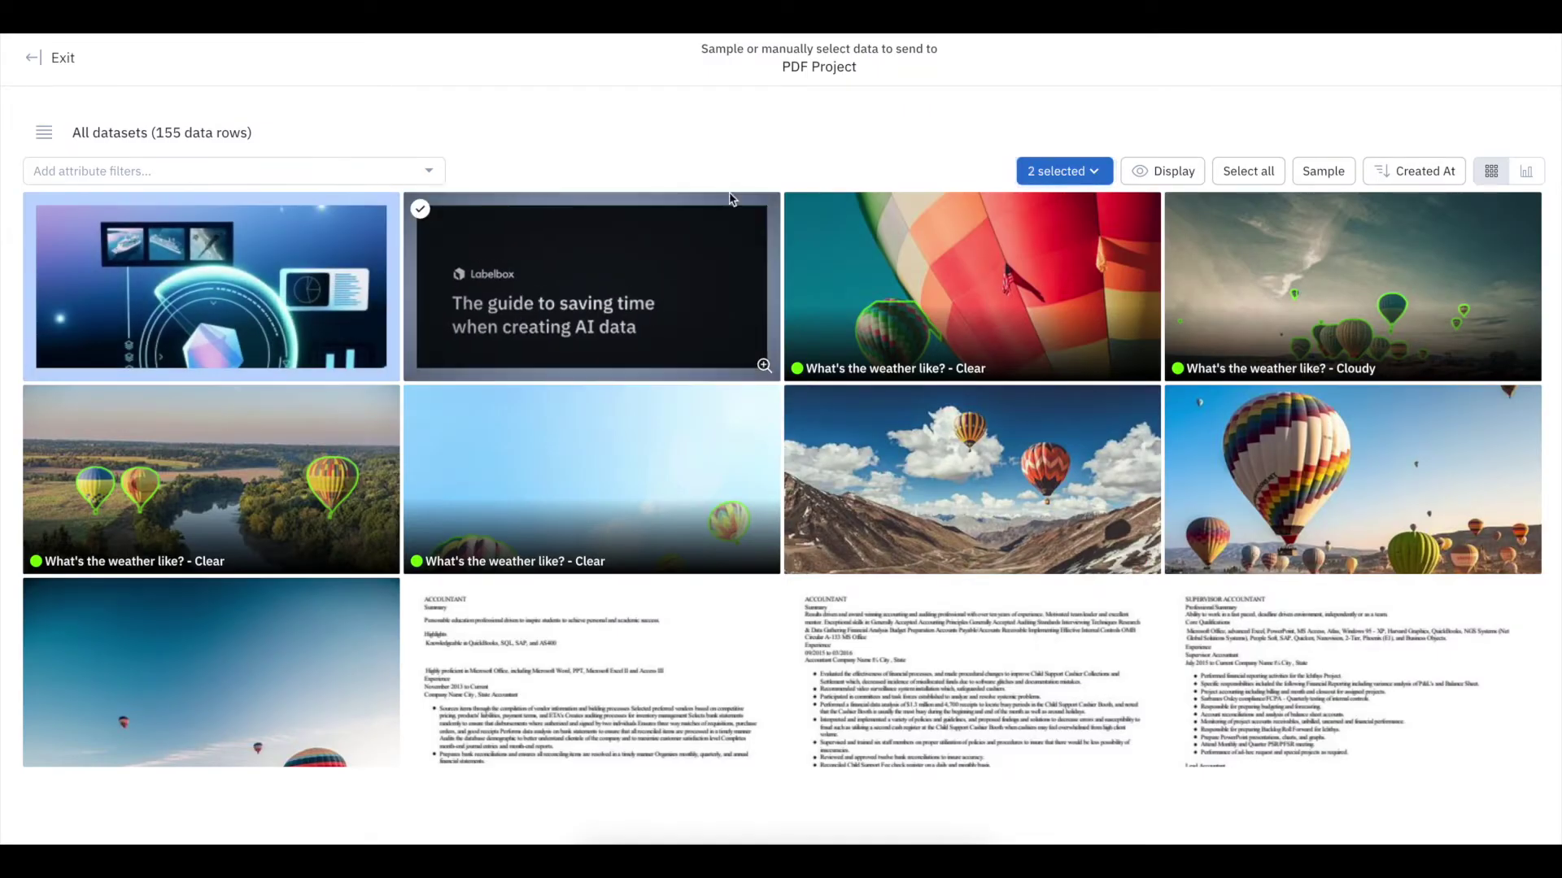
left_click(1102, 182)
left_click(1129, 205)
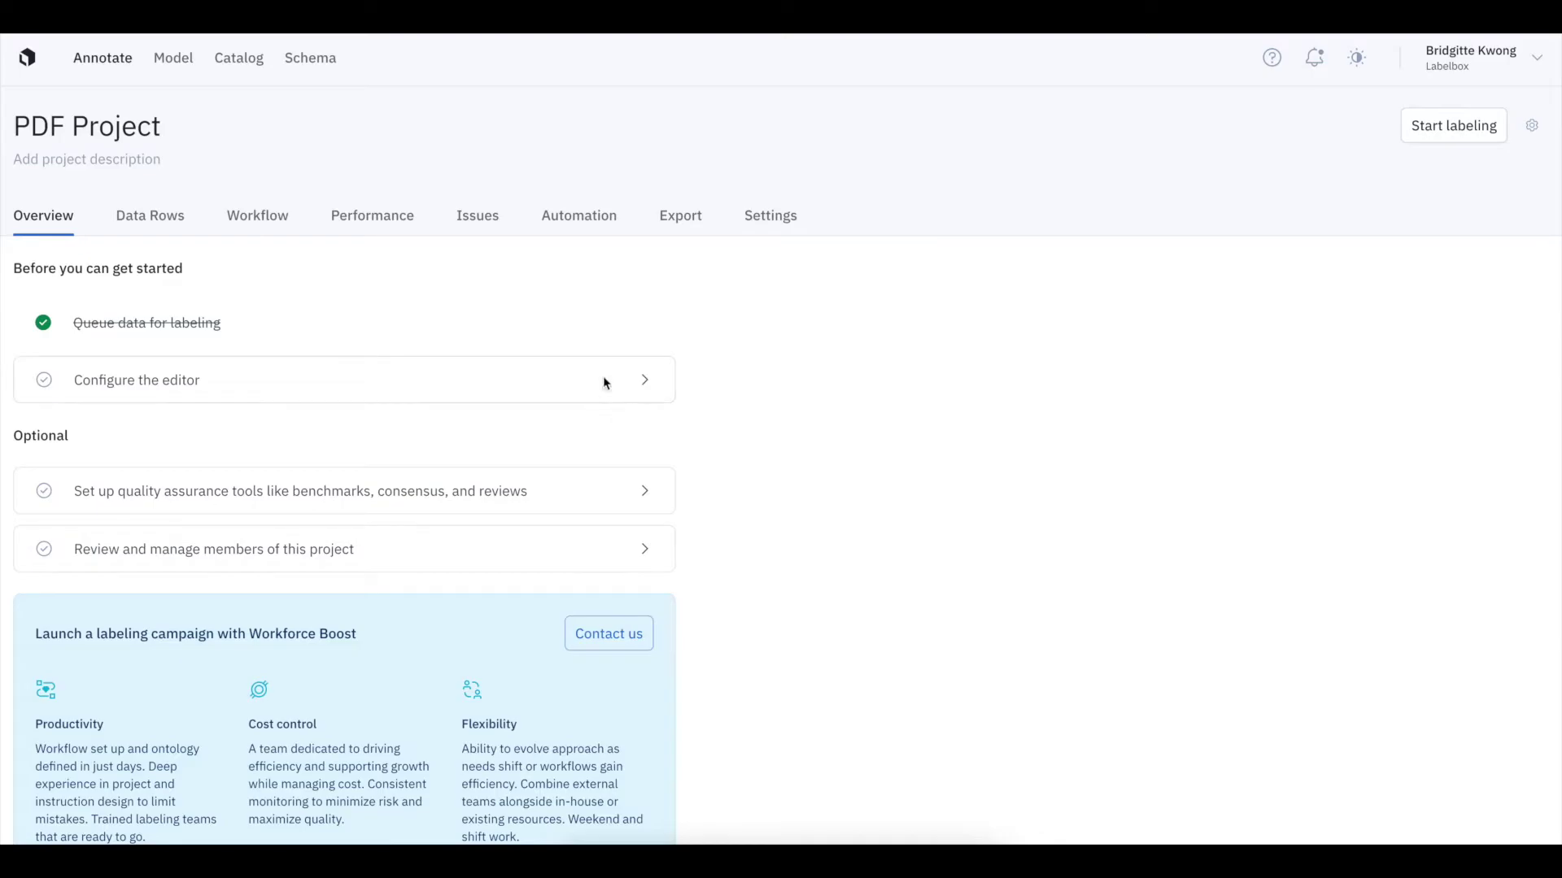
Set up the document editor and add a Chapters entity object to the ontology
left_click(603, 383)
left_click(1466, 142)
left_click(51, 306)
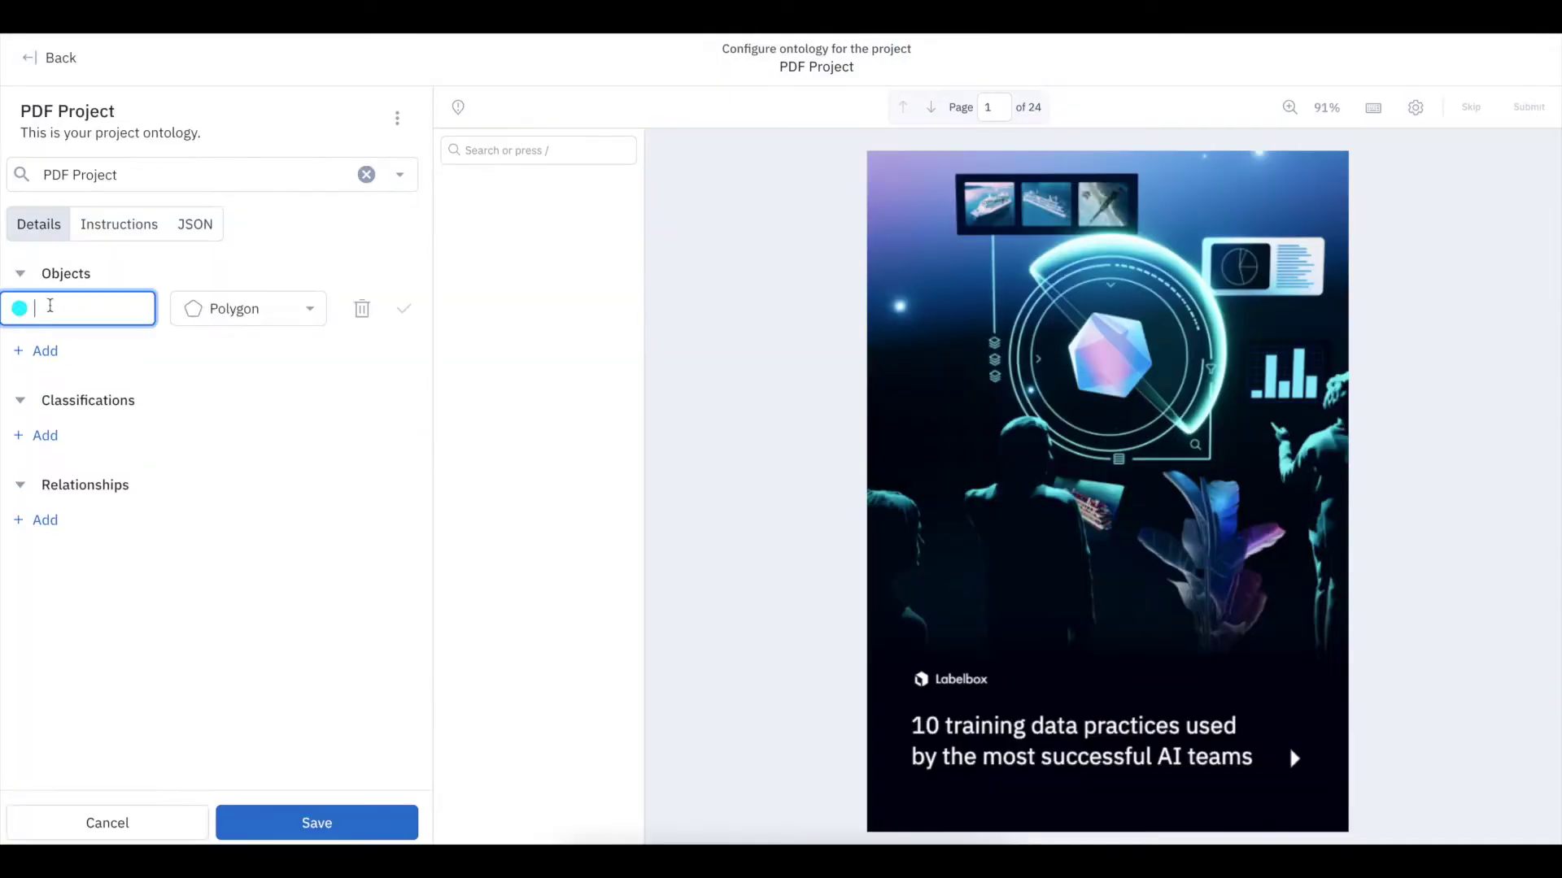
left_click(248, 308)
left_click(244, 453)
left_click(78, 309)
type("Chap")
left_click(65, 349)
left_click(248, 348)
Add a second entity object named Training data
left_click(244, 493)
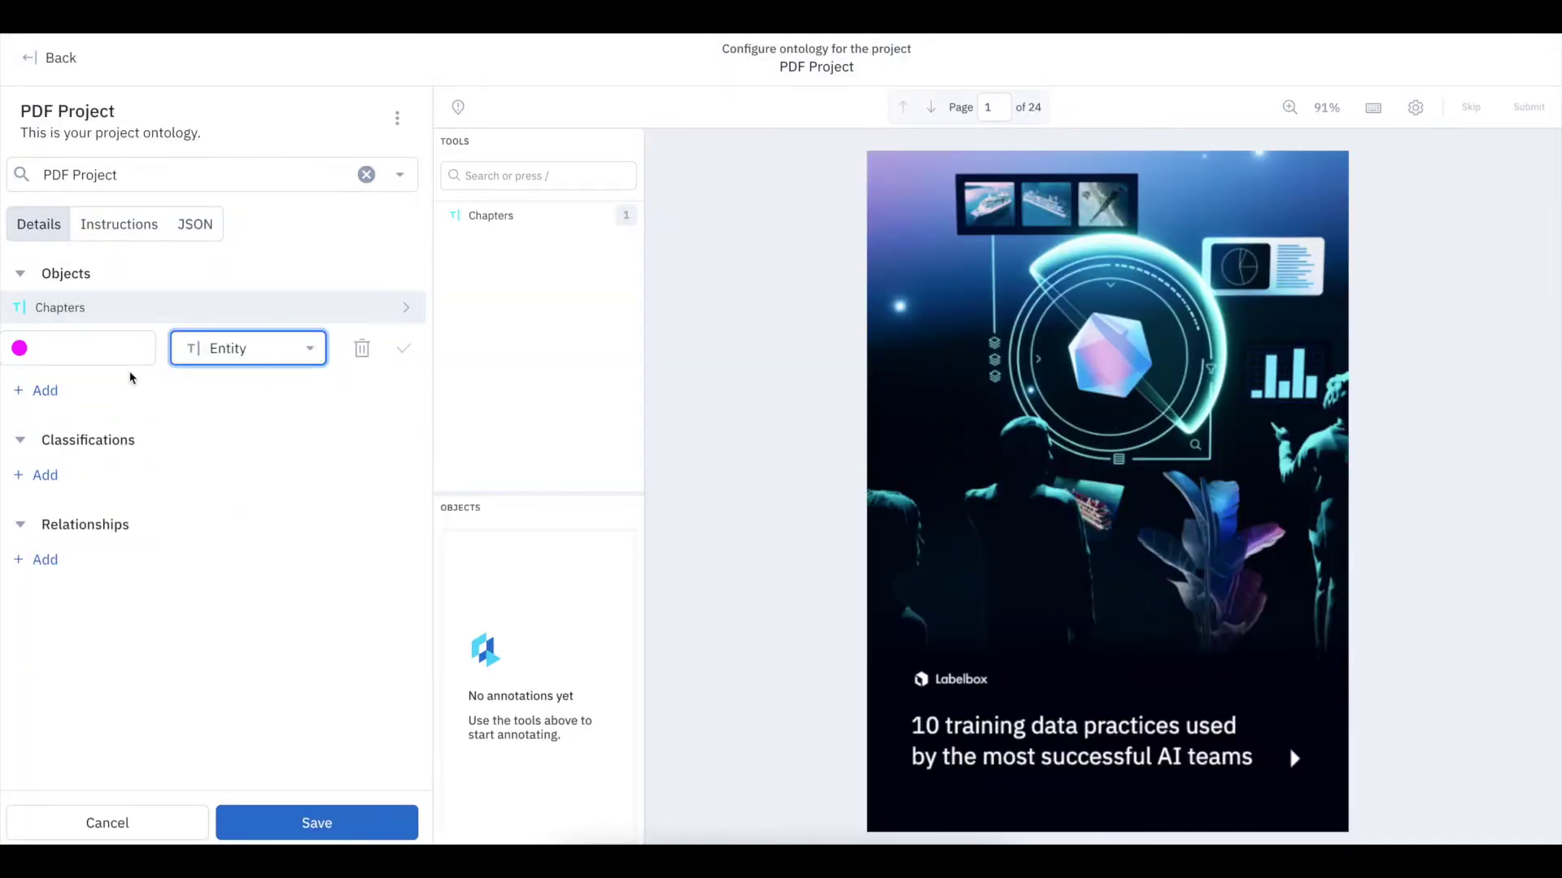
left_click(77, 348)
type("Training dat")
left_click(65, 388)
left_click(248, 387)
Add Images and Graphs as bounding box objects
left_click(244, 415)
type("Imag")
left_click(65, 429)
left_click(248, 427)
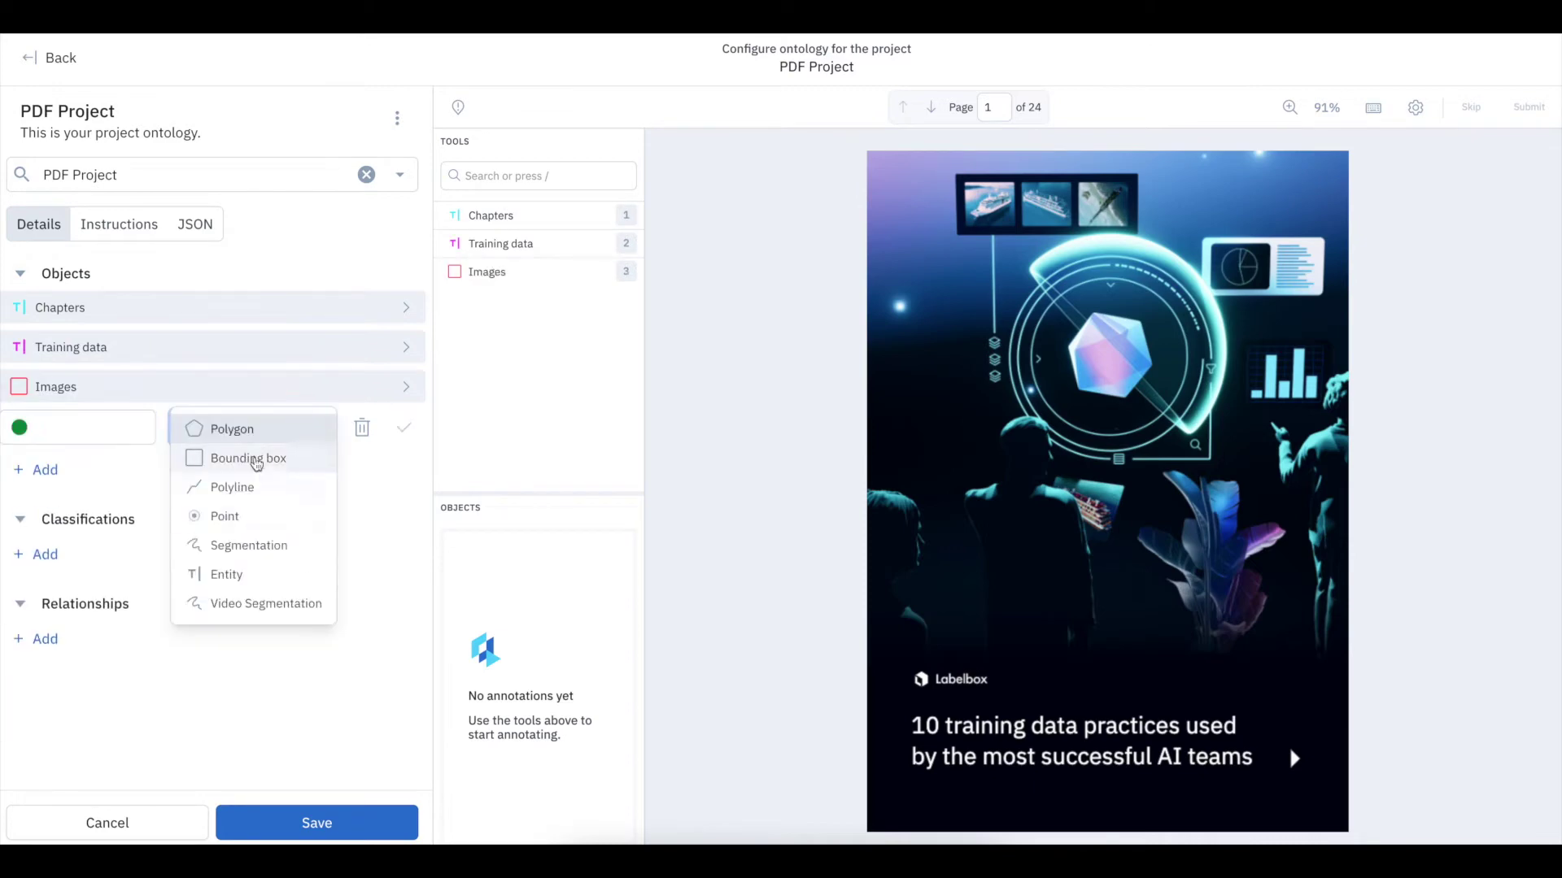
left_click(248, 458)
left_click(77, 428)
type("Graphs")
left_click(404, 428)
Add a radio classification named Content Type
left_click(45, 554)
left_click(404, 230)
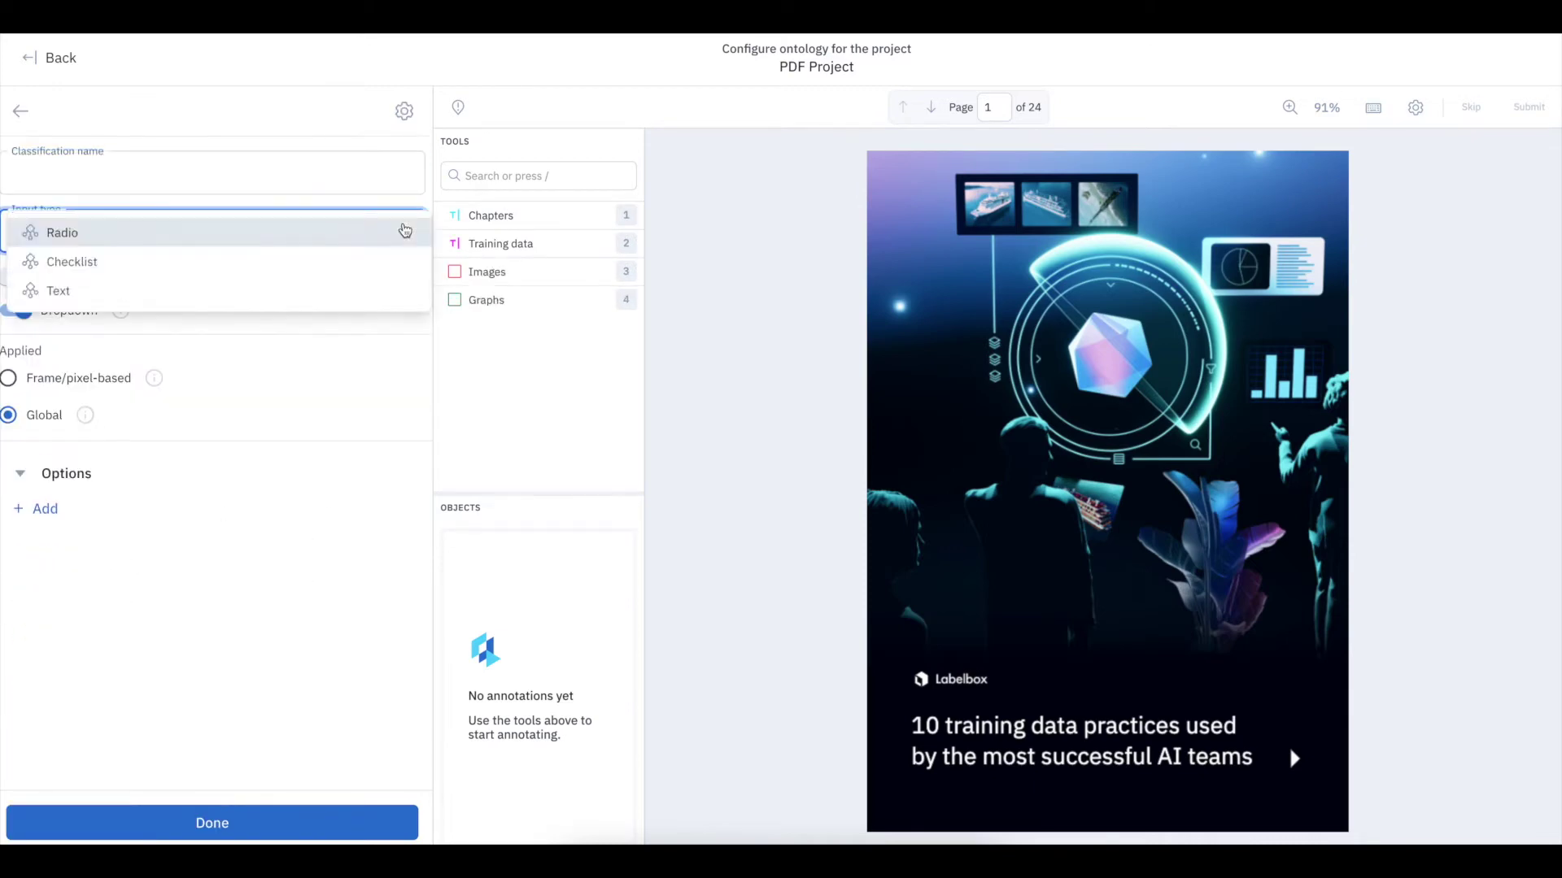
left_click(404, 233)
left_click(211, 172)
left_click(81, 219)
Add a relationship to the ontology named 'RElationship'
left_click(213, 823)
left_click(45, 674)
type("RElat")
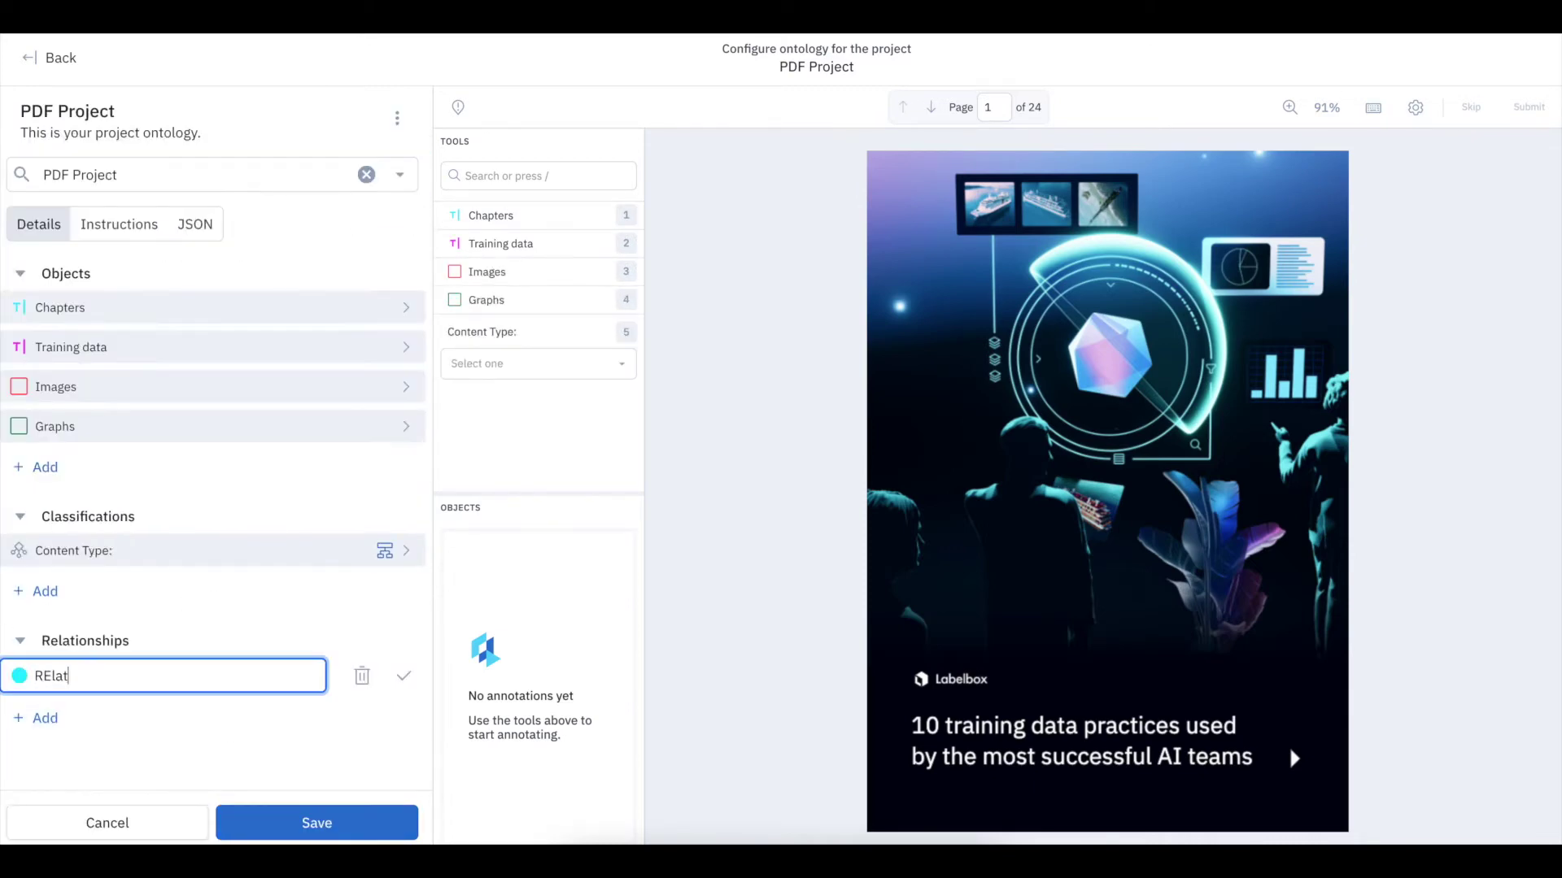
type("ionship")
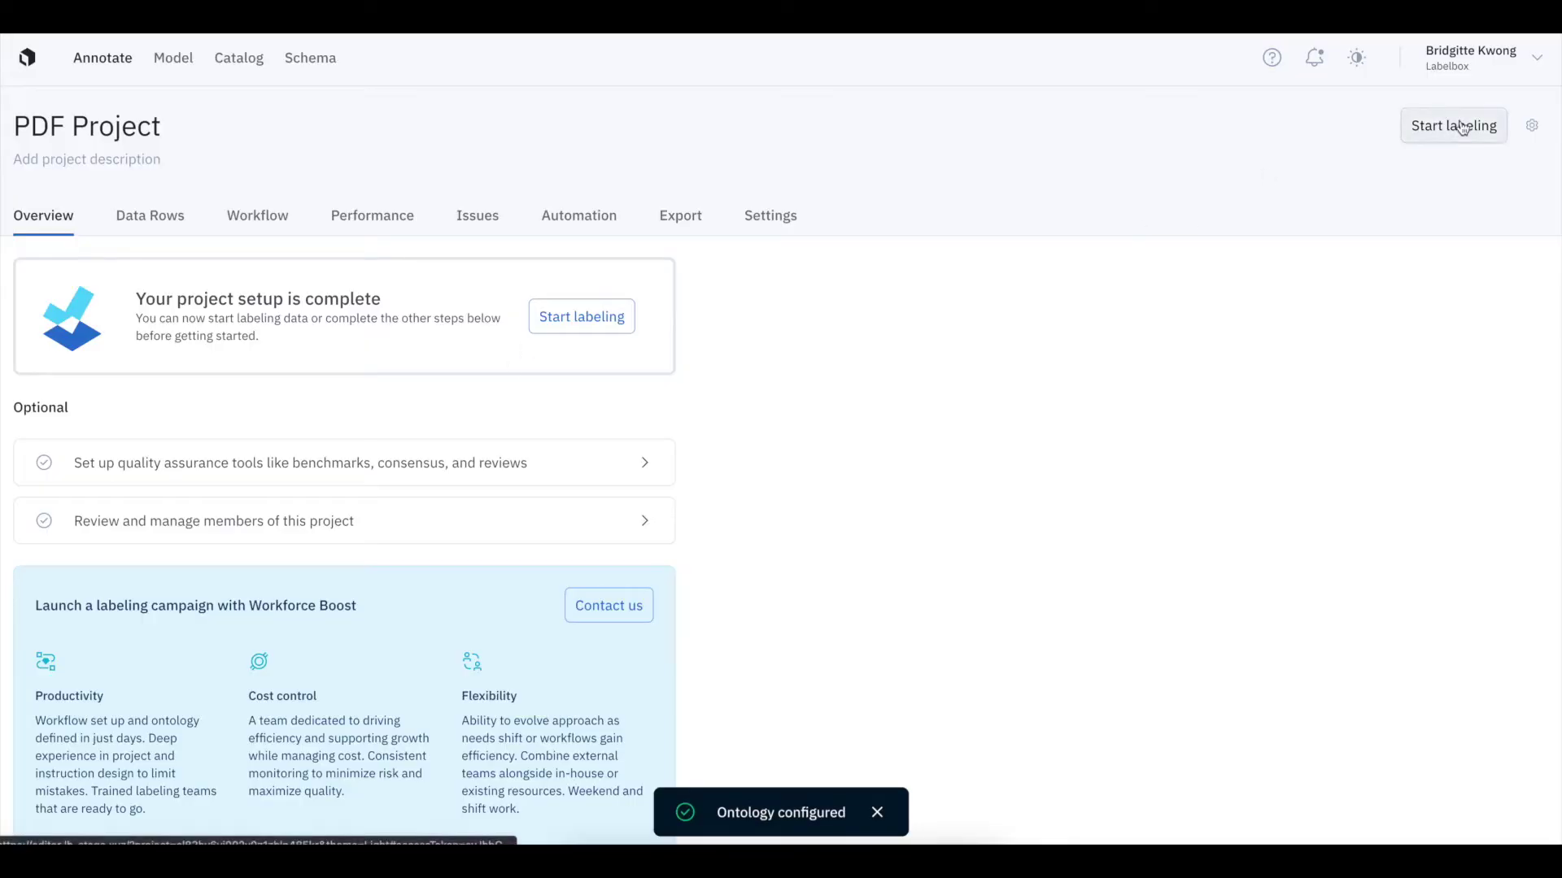
Start labeling, check the document's data row ID in the details panel, then hide it
left_click(1451, 122)
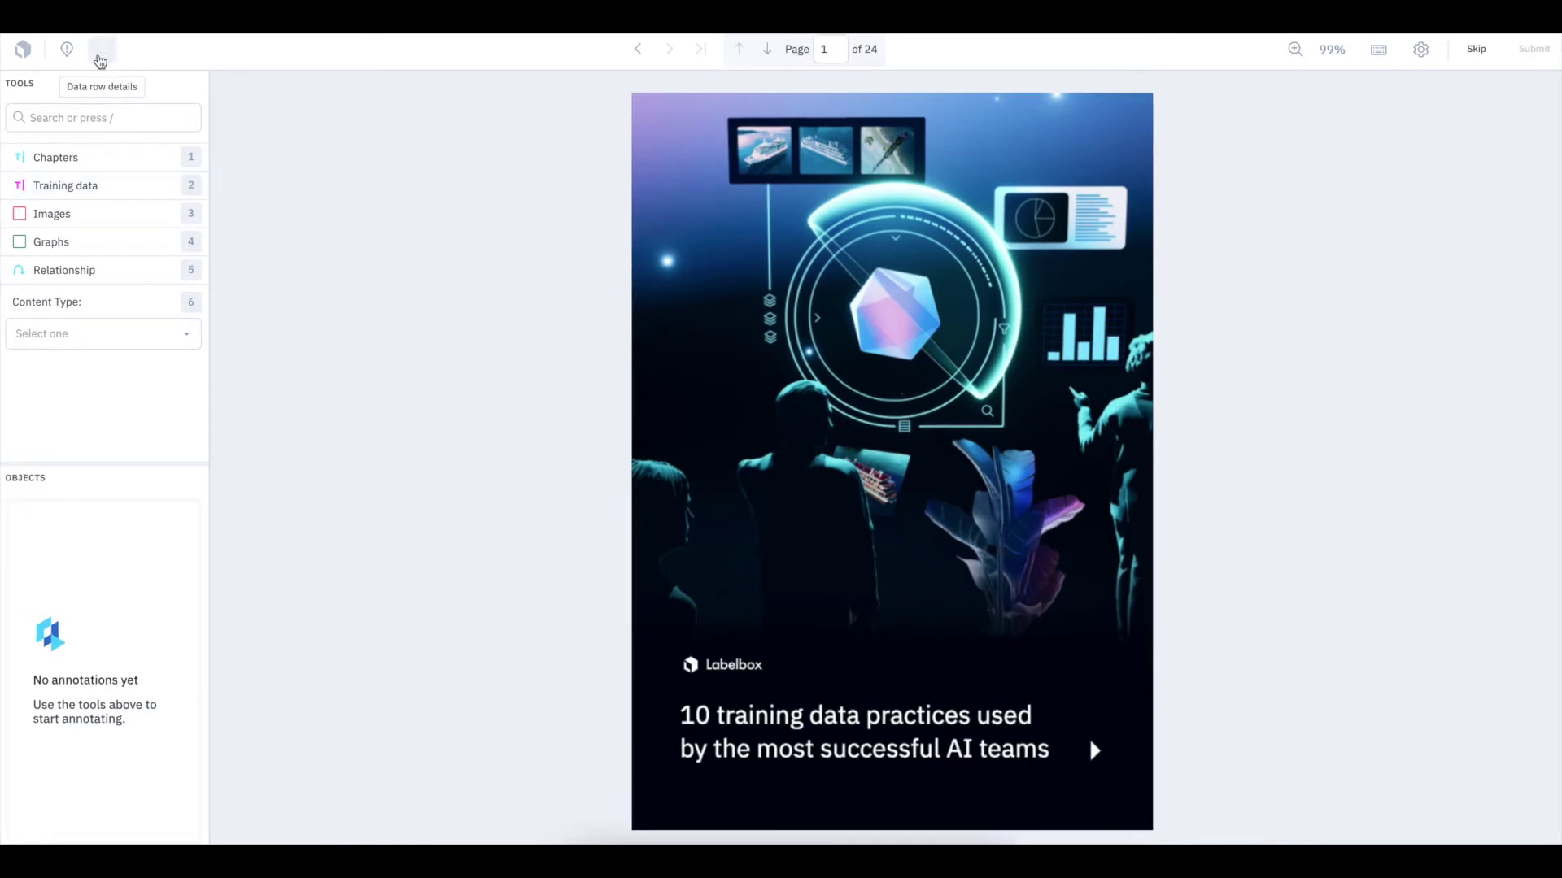
left_click(100, 59)
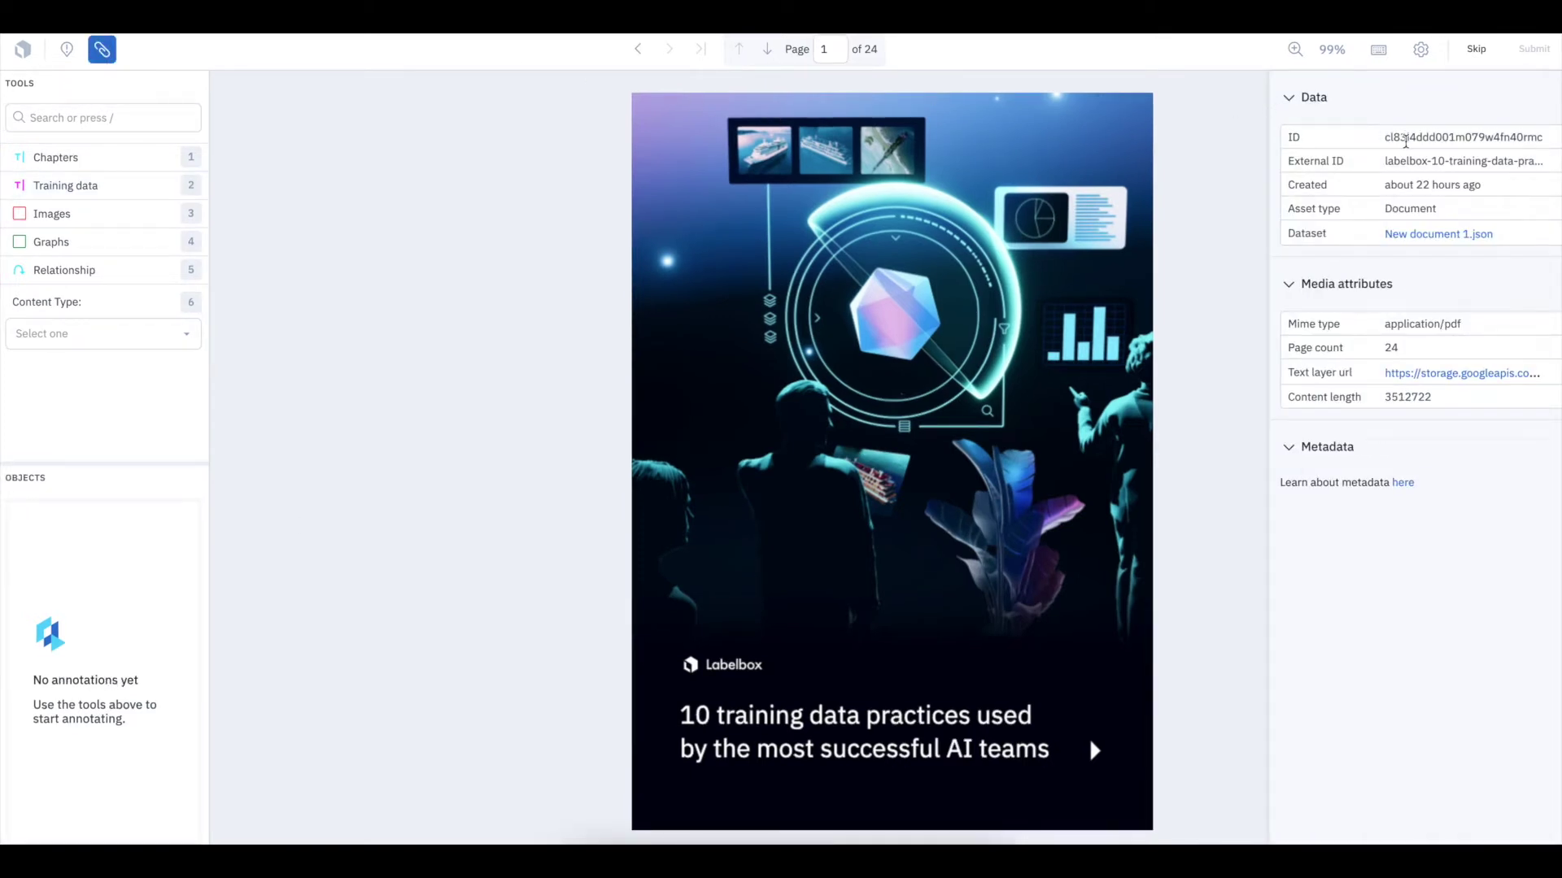
left_click_drag(1383, 138, 1544, 143)
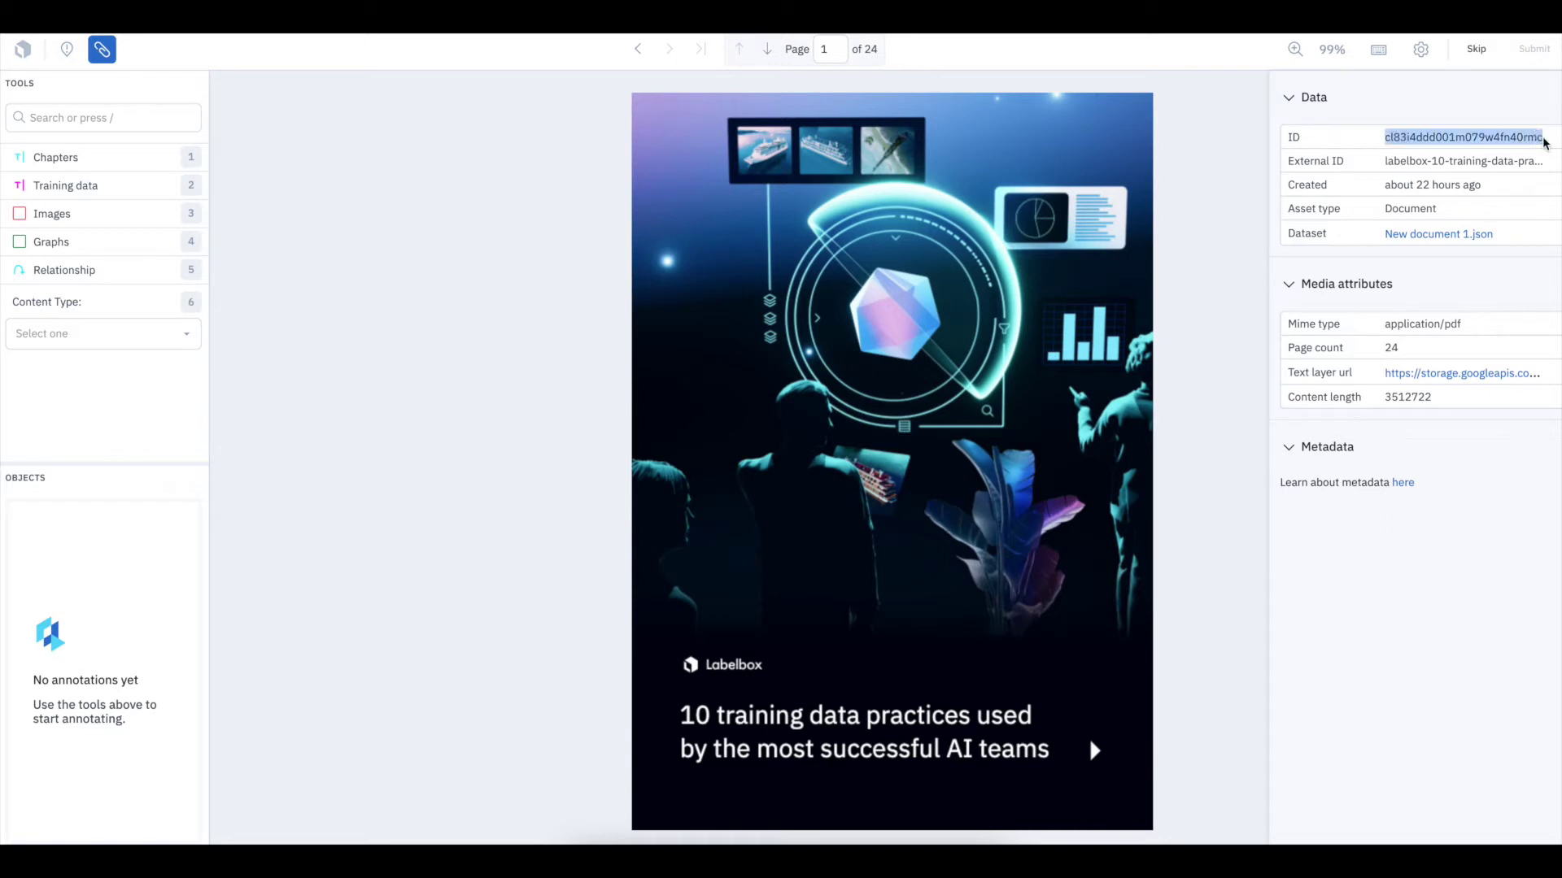
left_click(1338, 172)
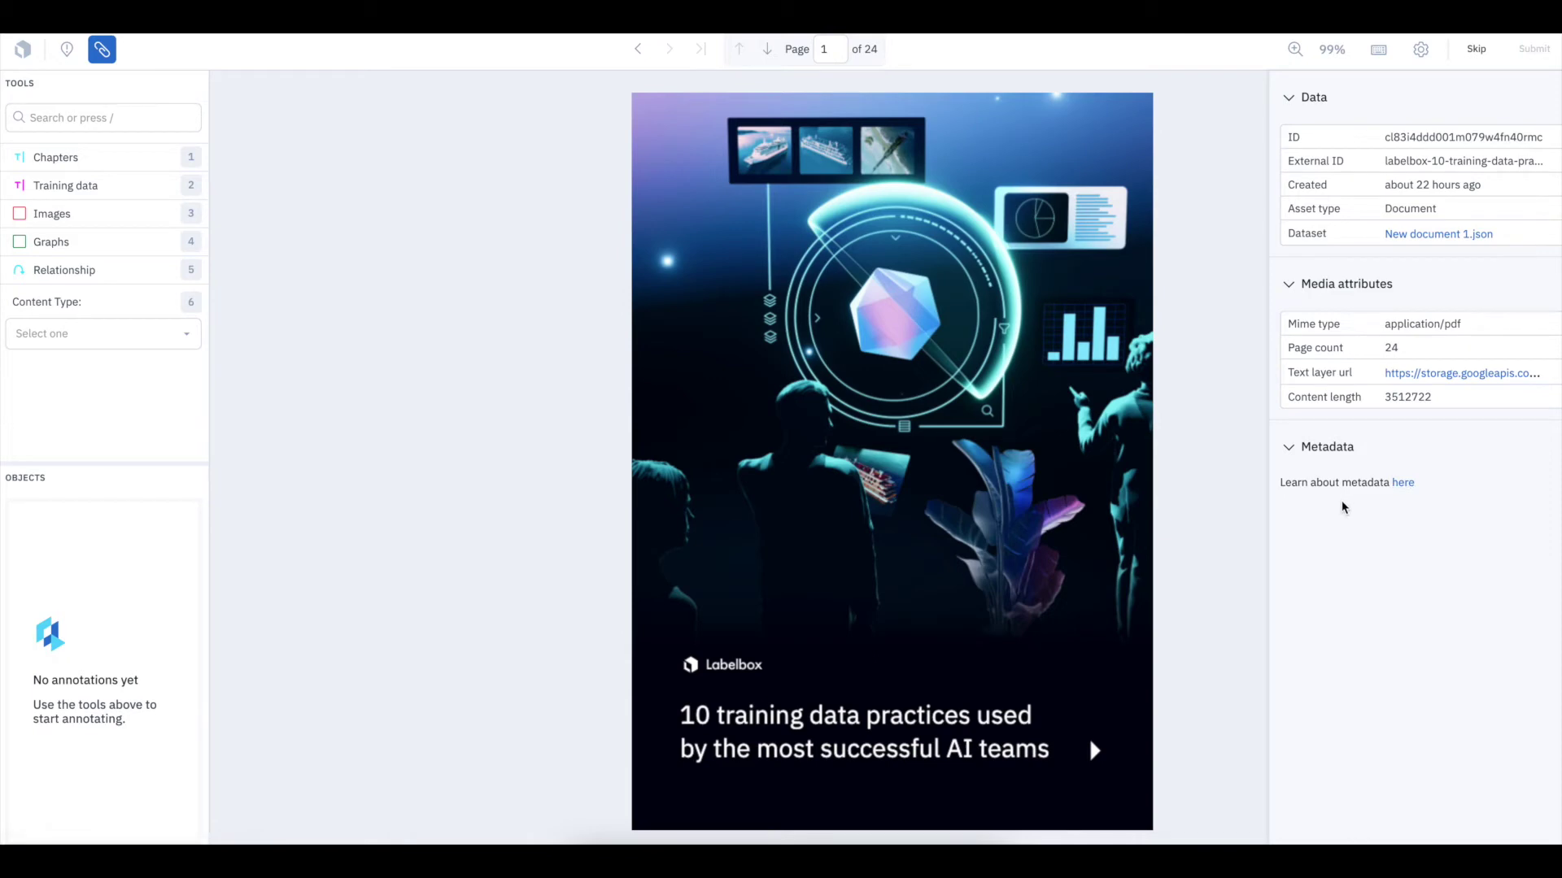
key("i")
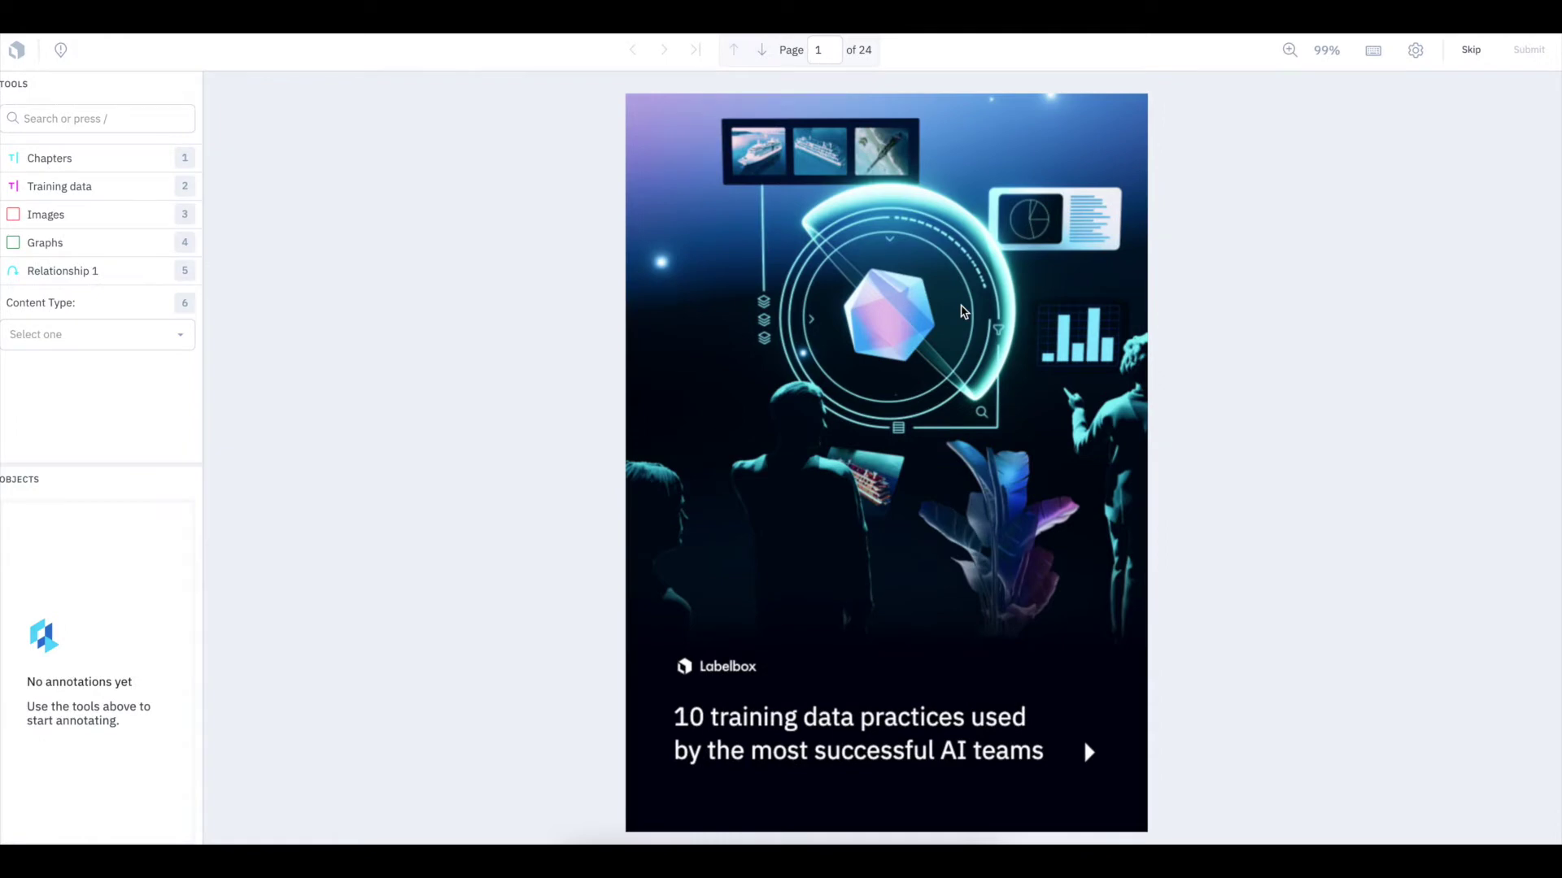
Page forward through the PDF and jump to page 21
scroll(962, 311, "down", 8)
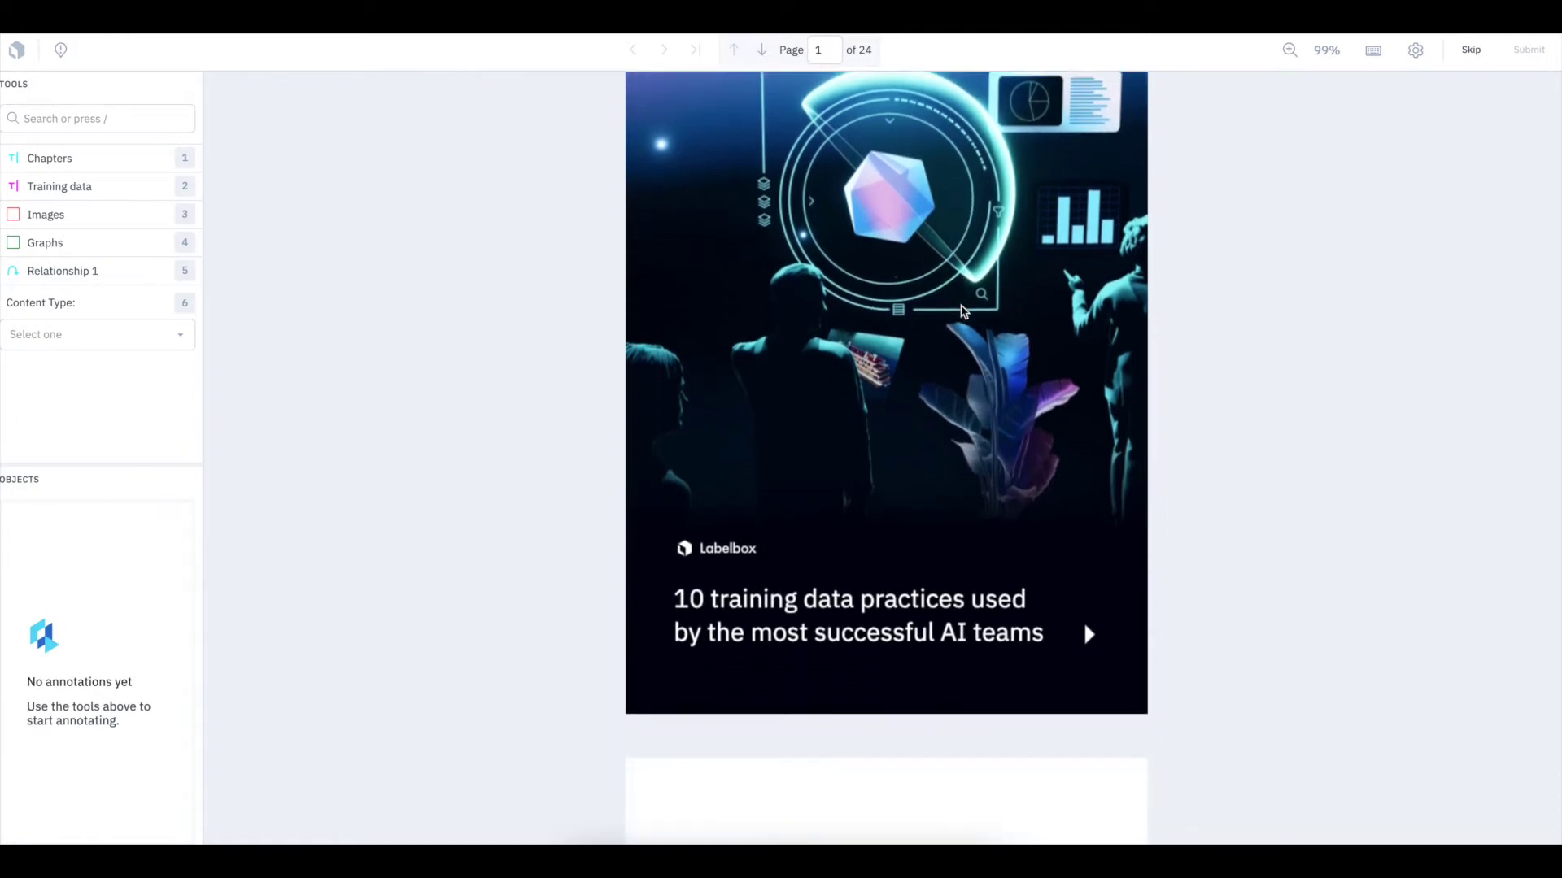
scroll(962, 312, "down", 10)
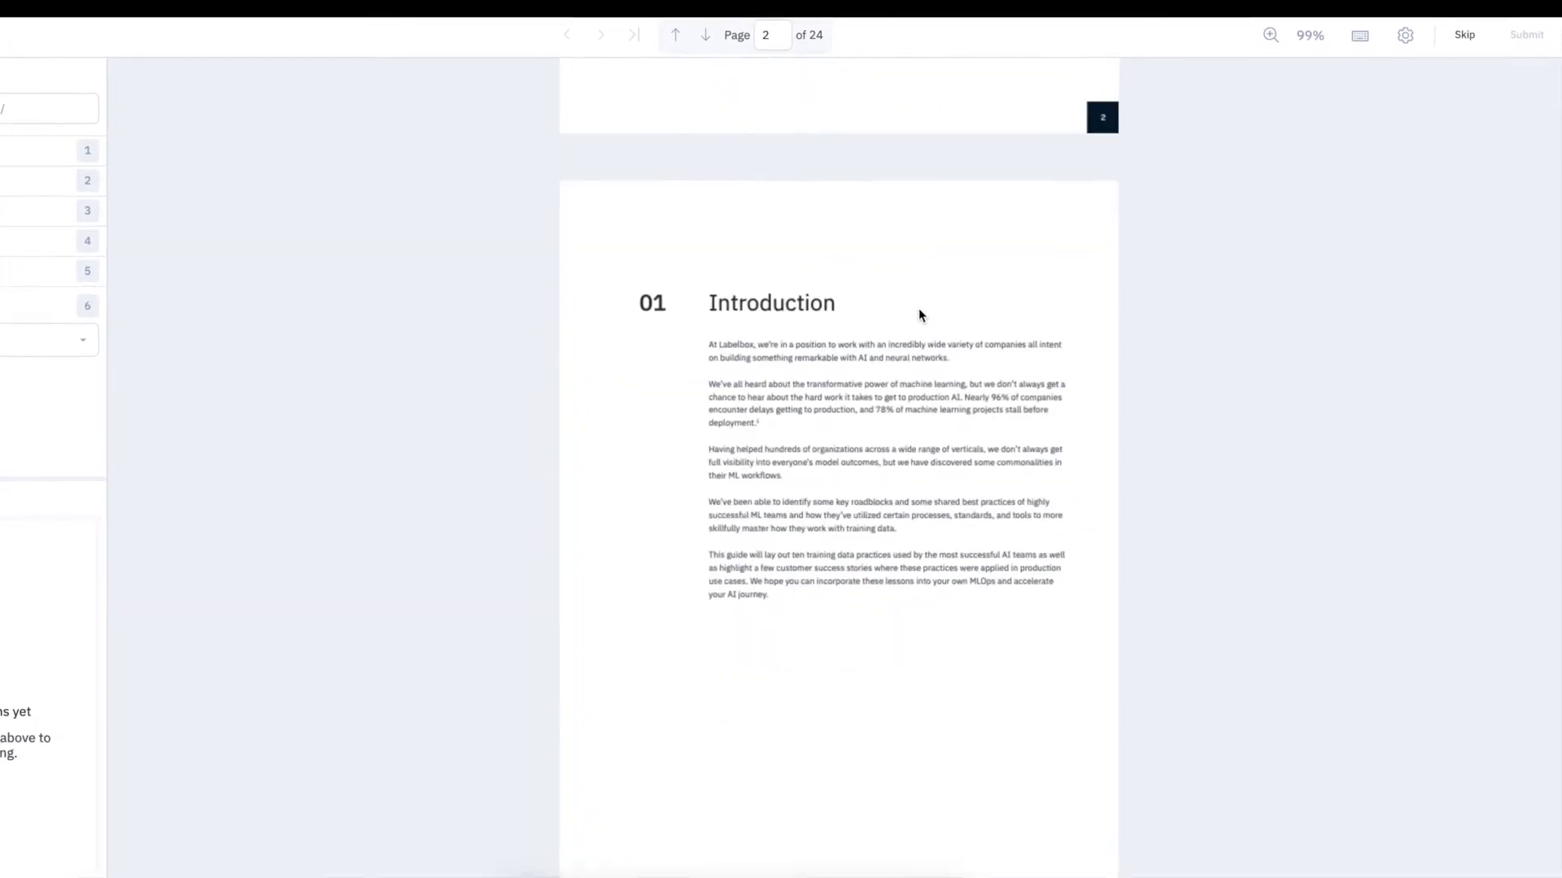
left_click(643, 19)
left_click(643, 19)
left_click(643, 19)
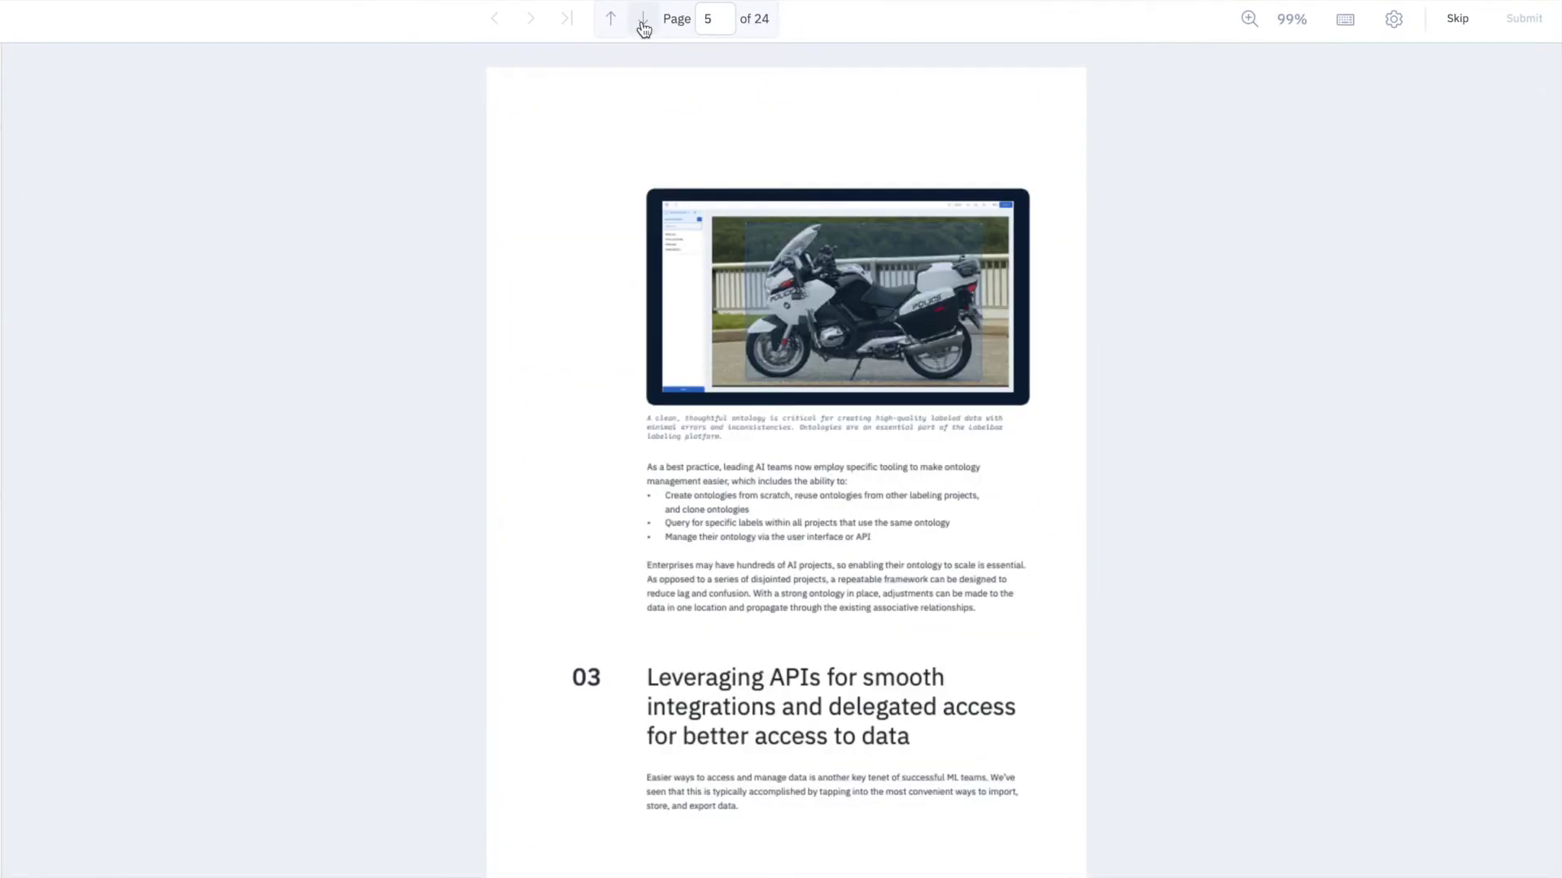
left_click(644, 19)
double_click(715, 19)
type("21")
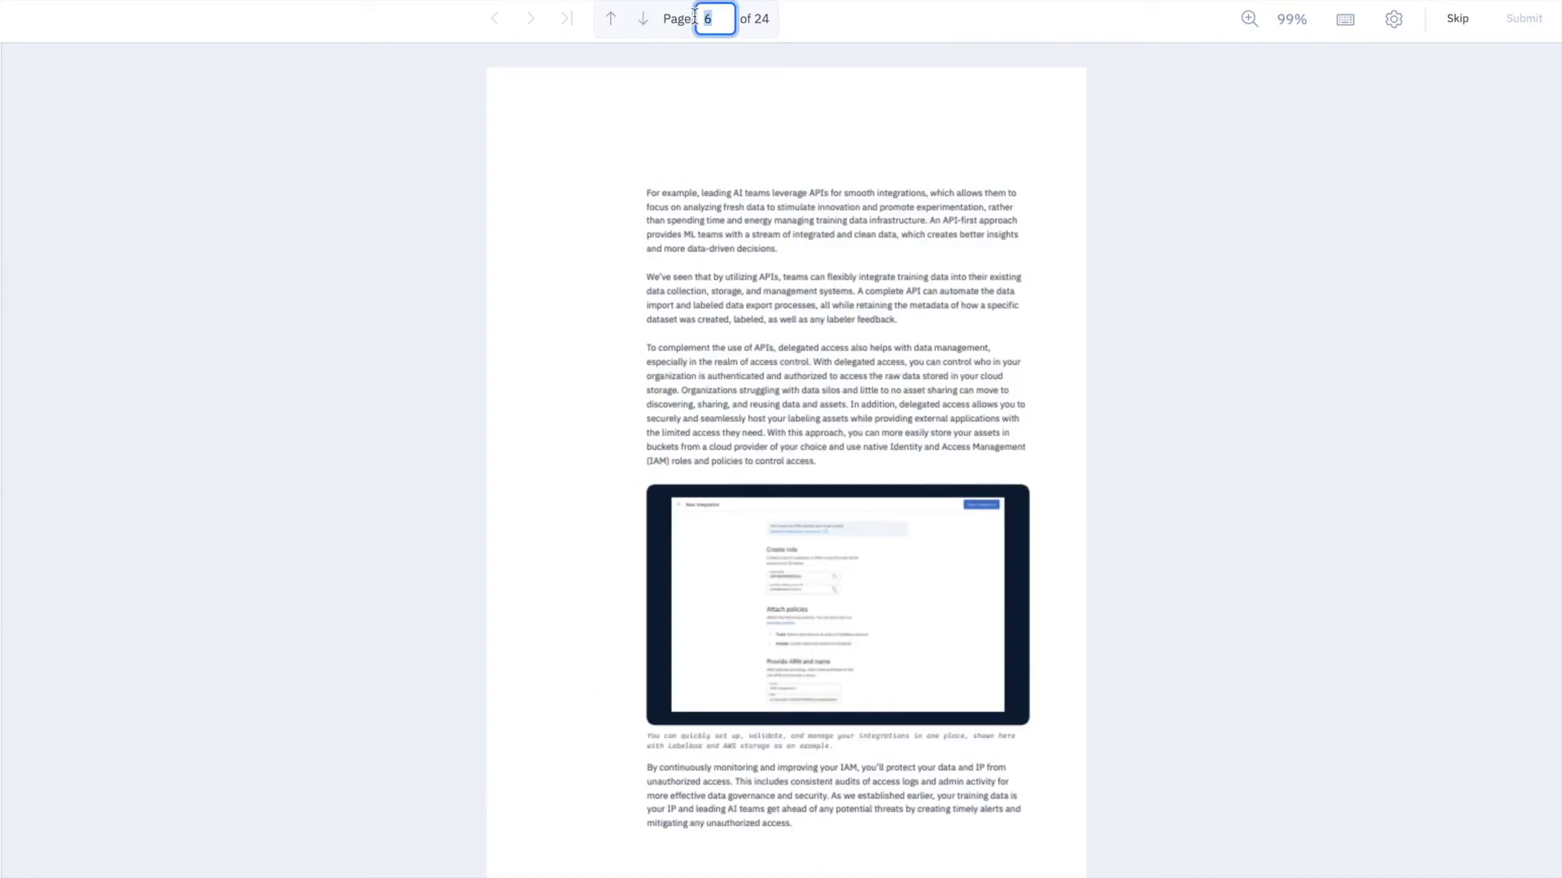
key("Return")
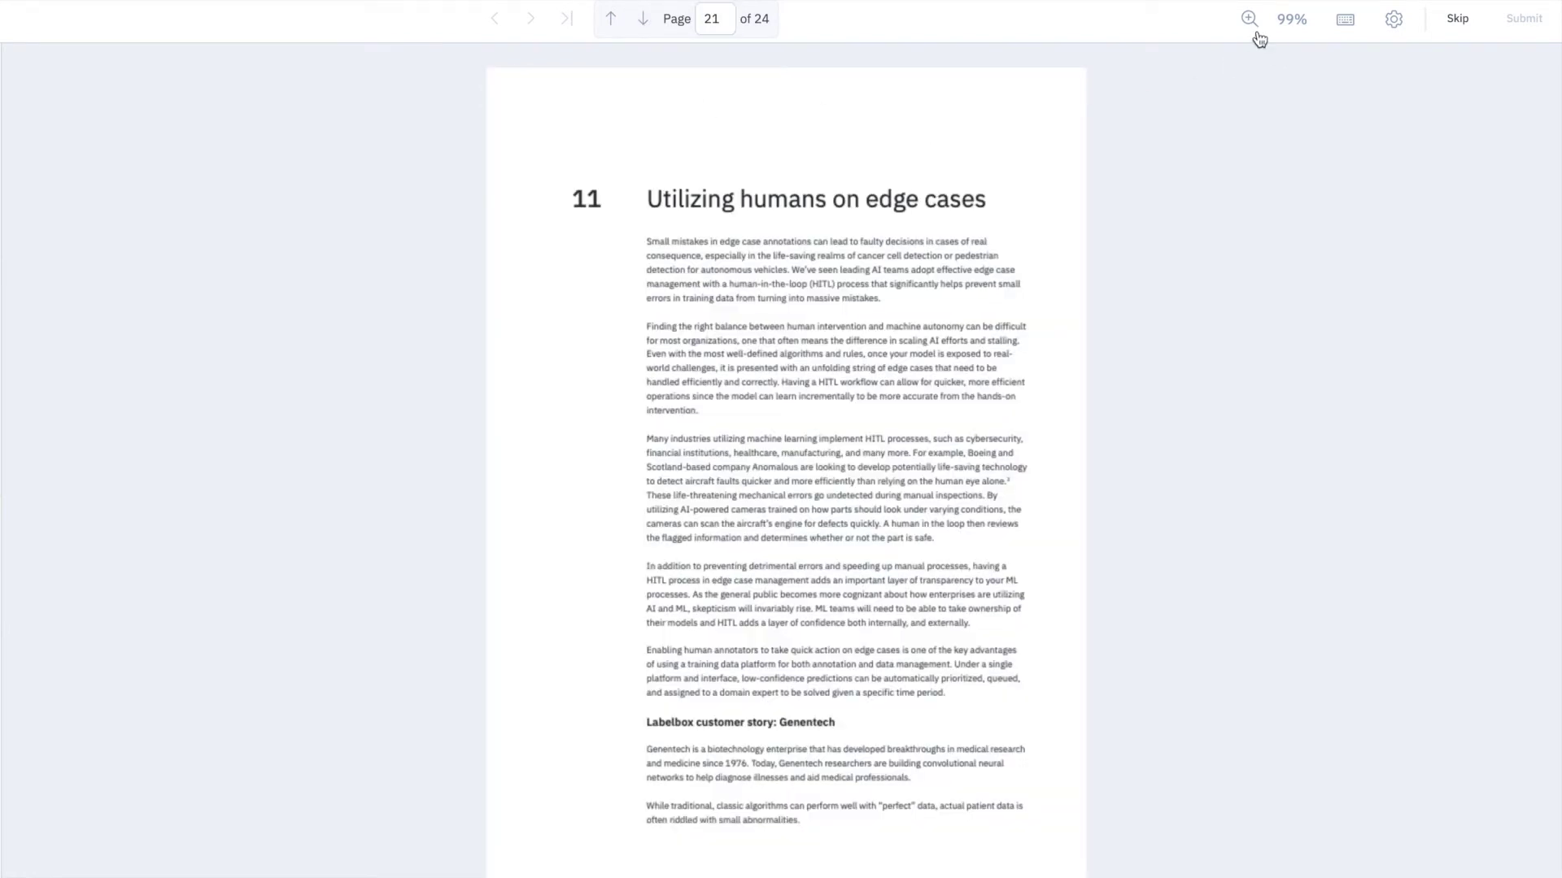
Zoom the document to 150% and scroll back up to page 2
left_click(1256, 28)
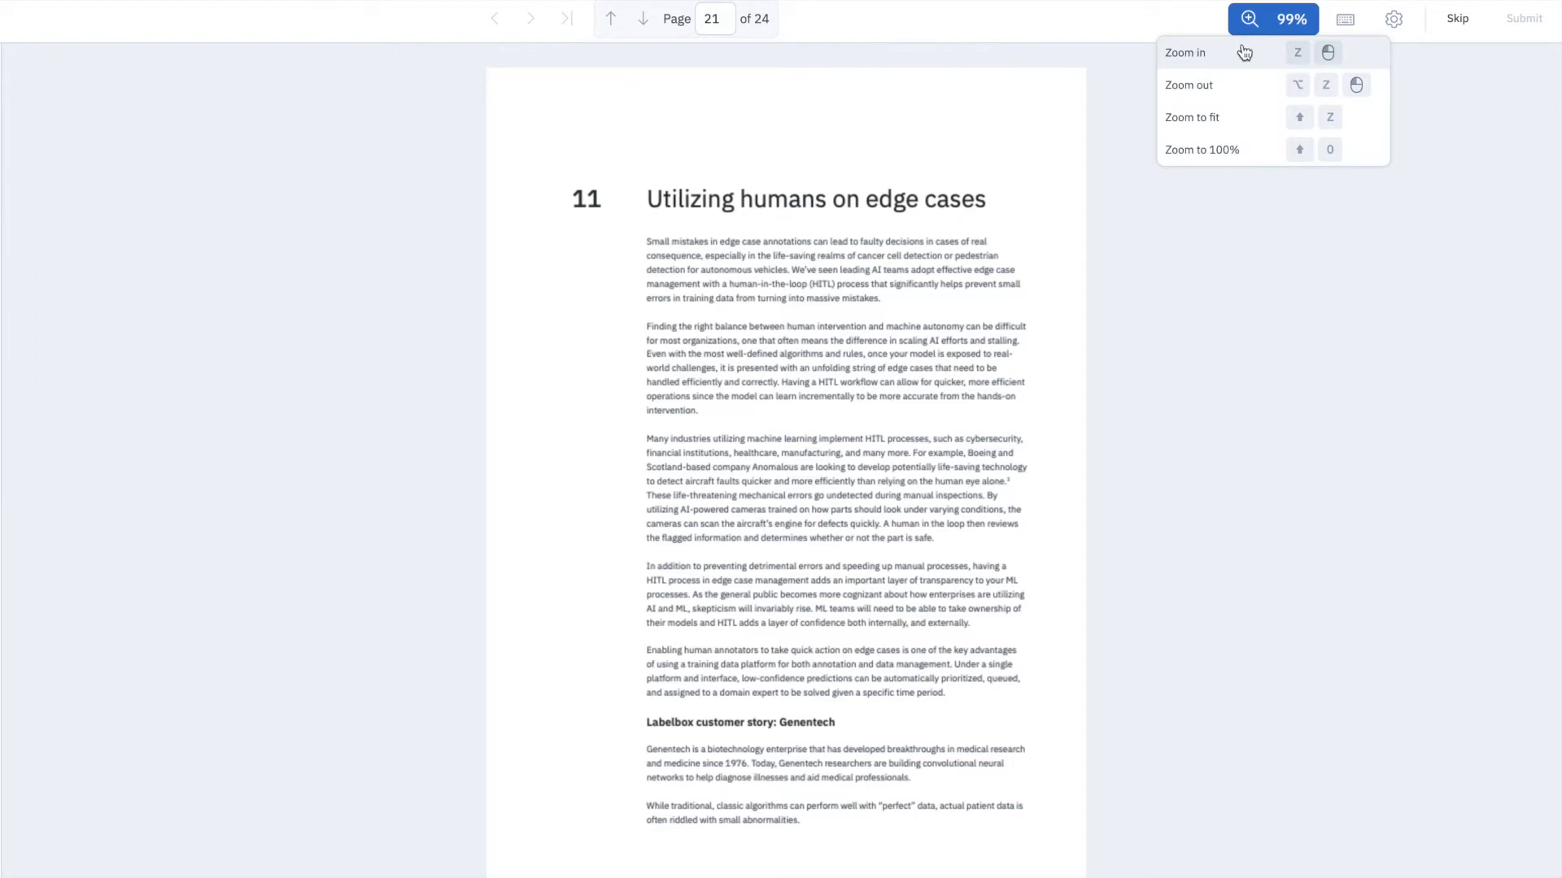
left_click(1244, 52)
left_click(1244, 53)
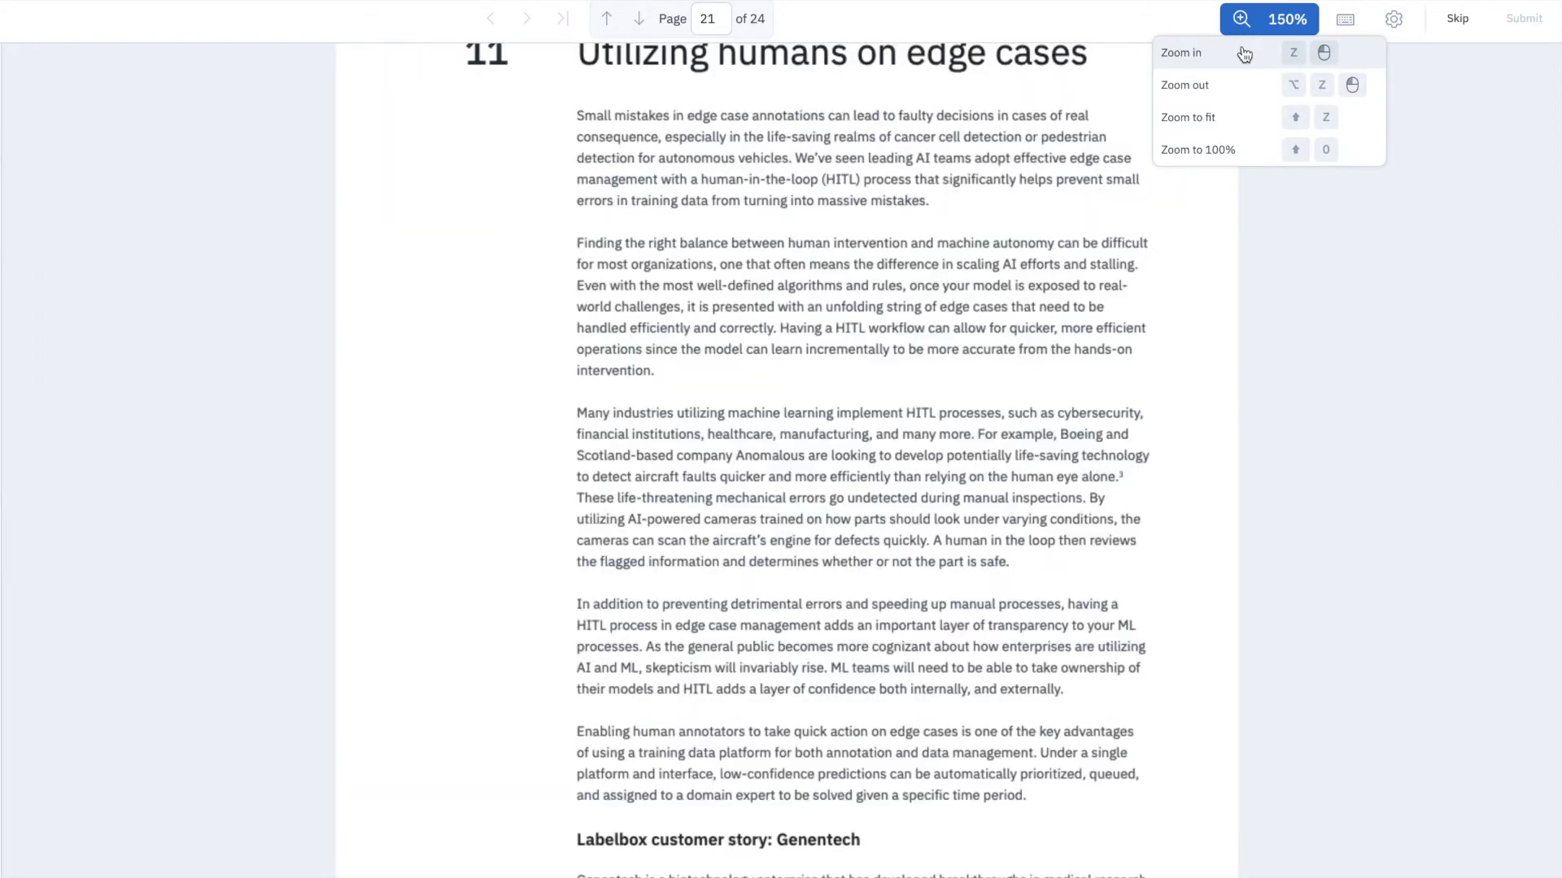
key("Escape")
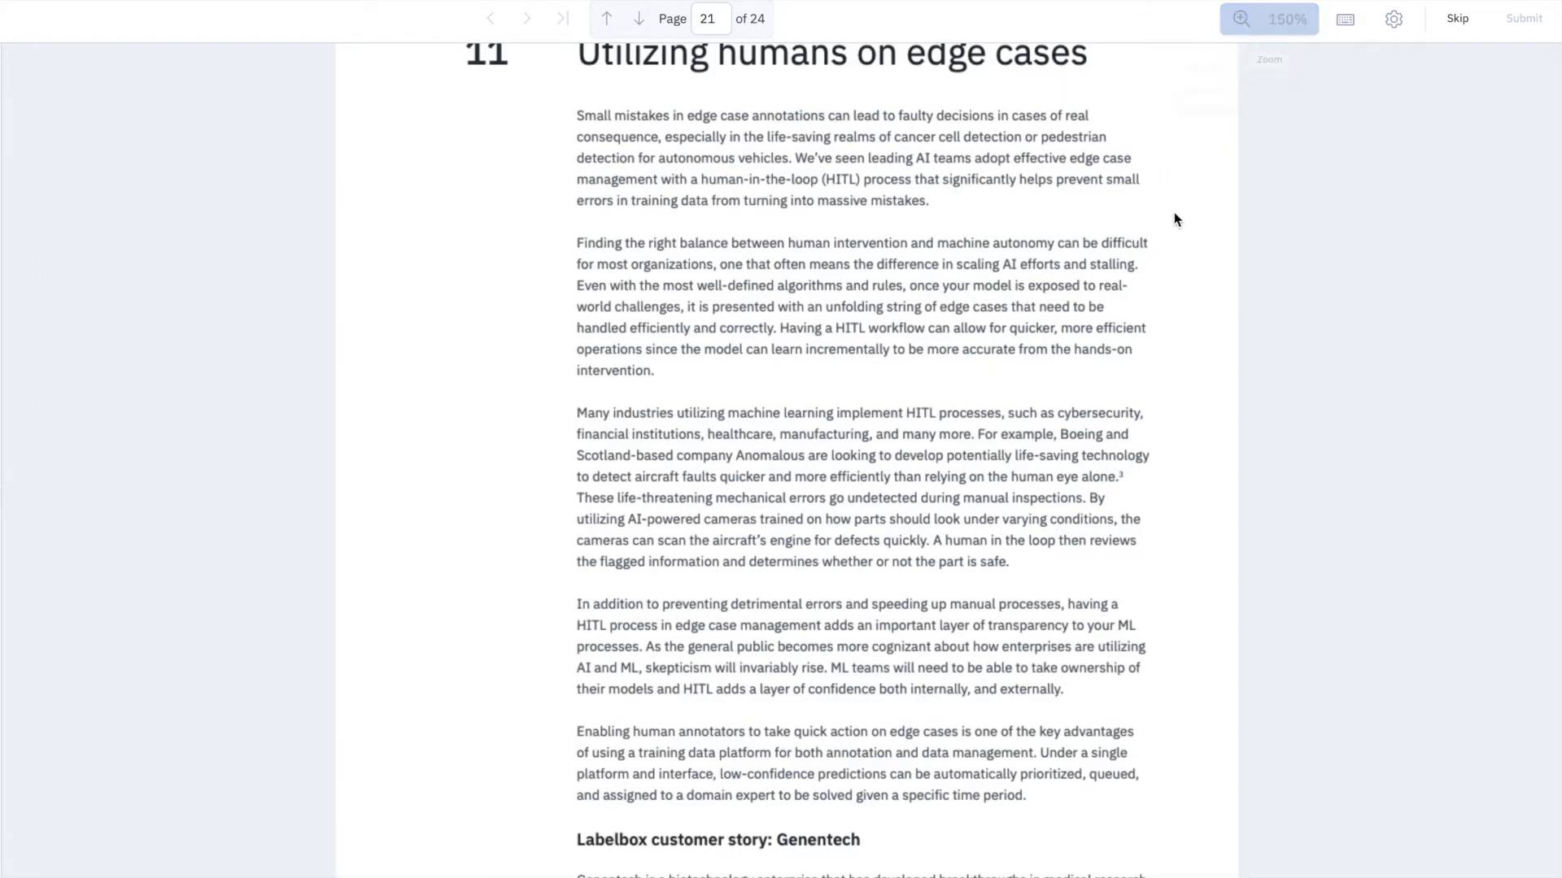
scroll(1174, 220, "up", 1)
scroll(1174, 216, "up", 3)
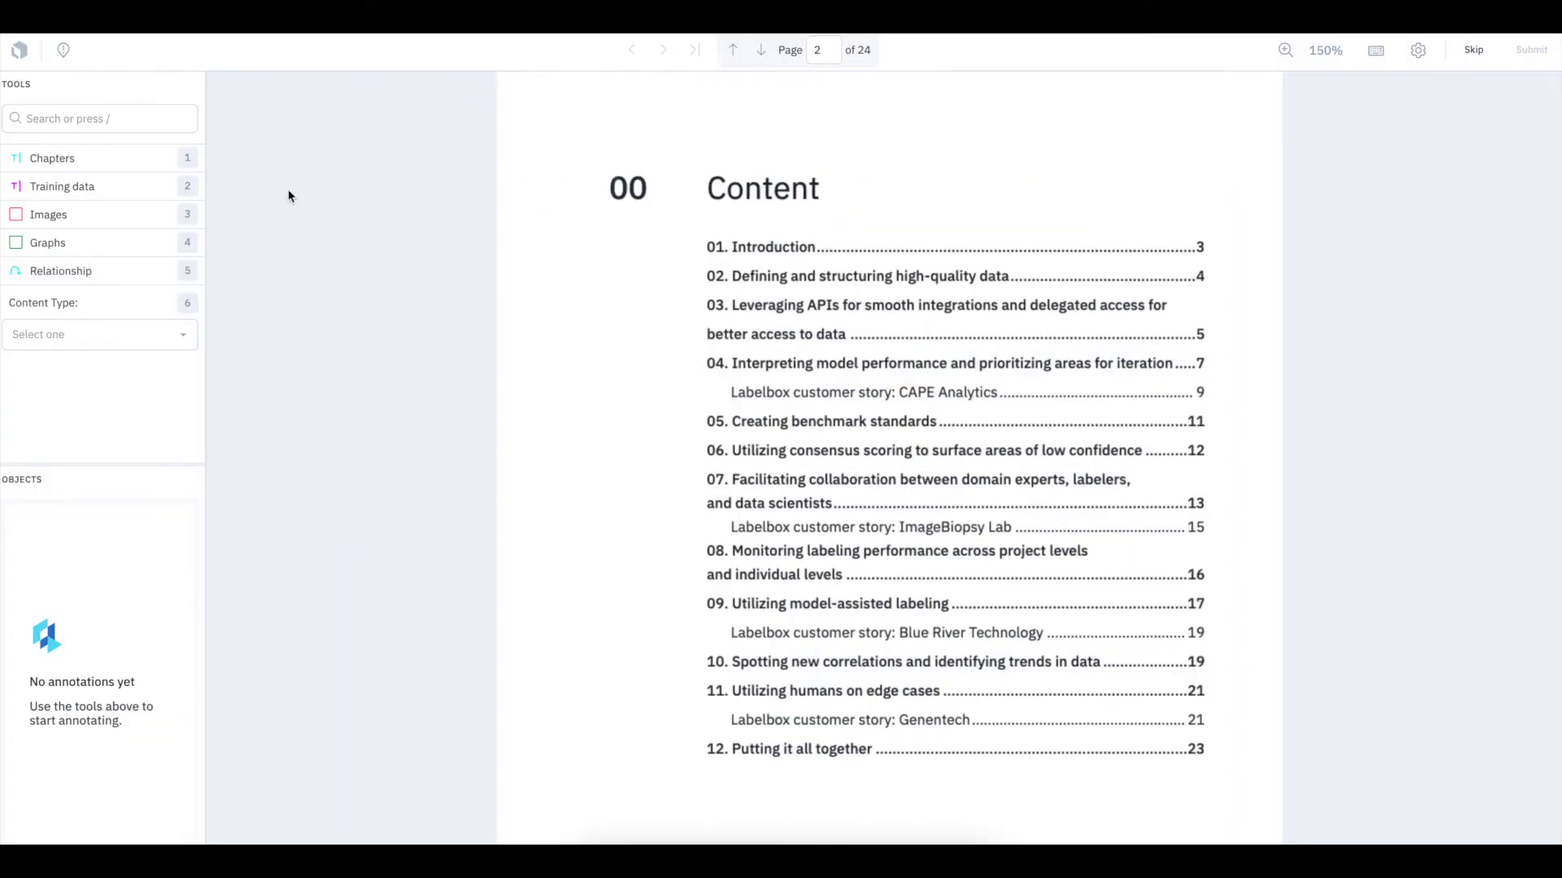
Label 'Content' and 'Introduction' on the contents page as Chapters entities
scroll(645, 303, "down", 10)
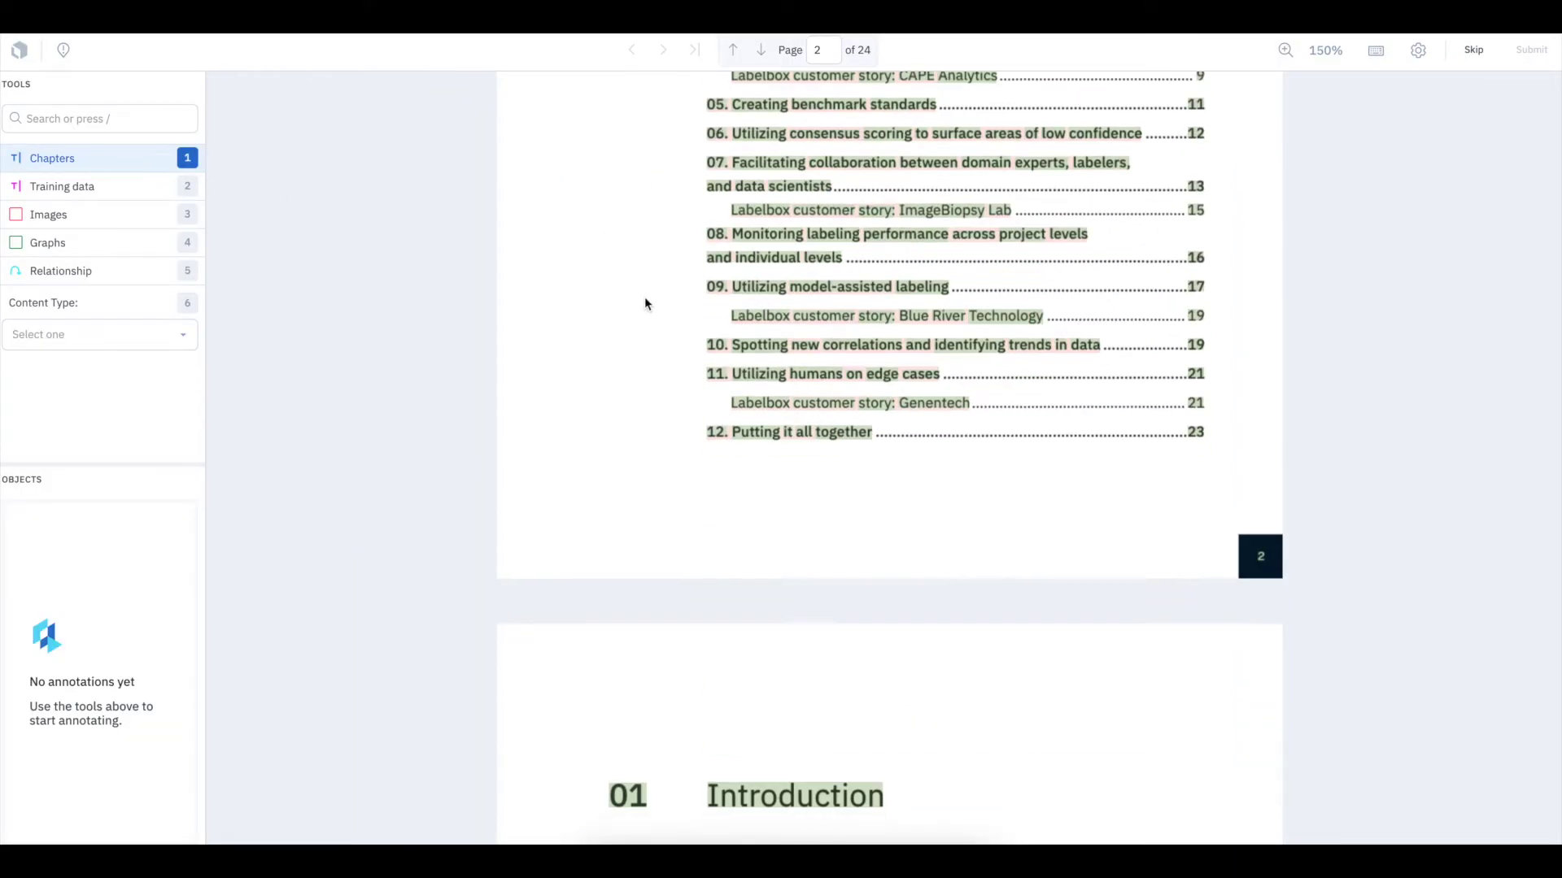
scroll(862, 393, "up", 5)
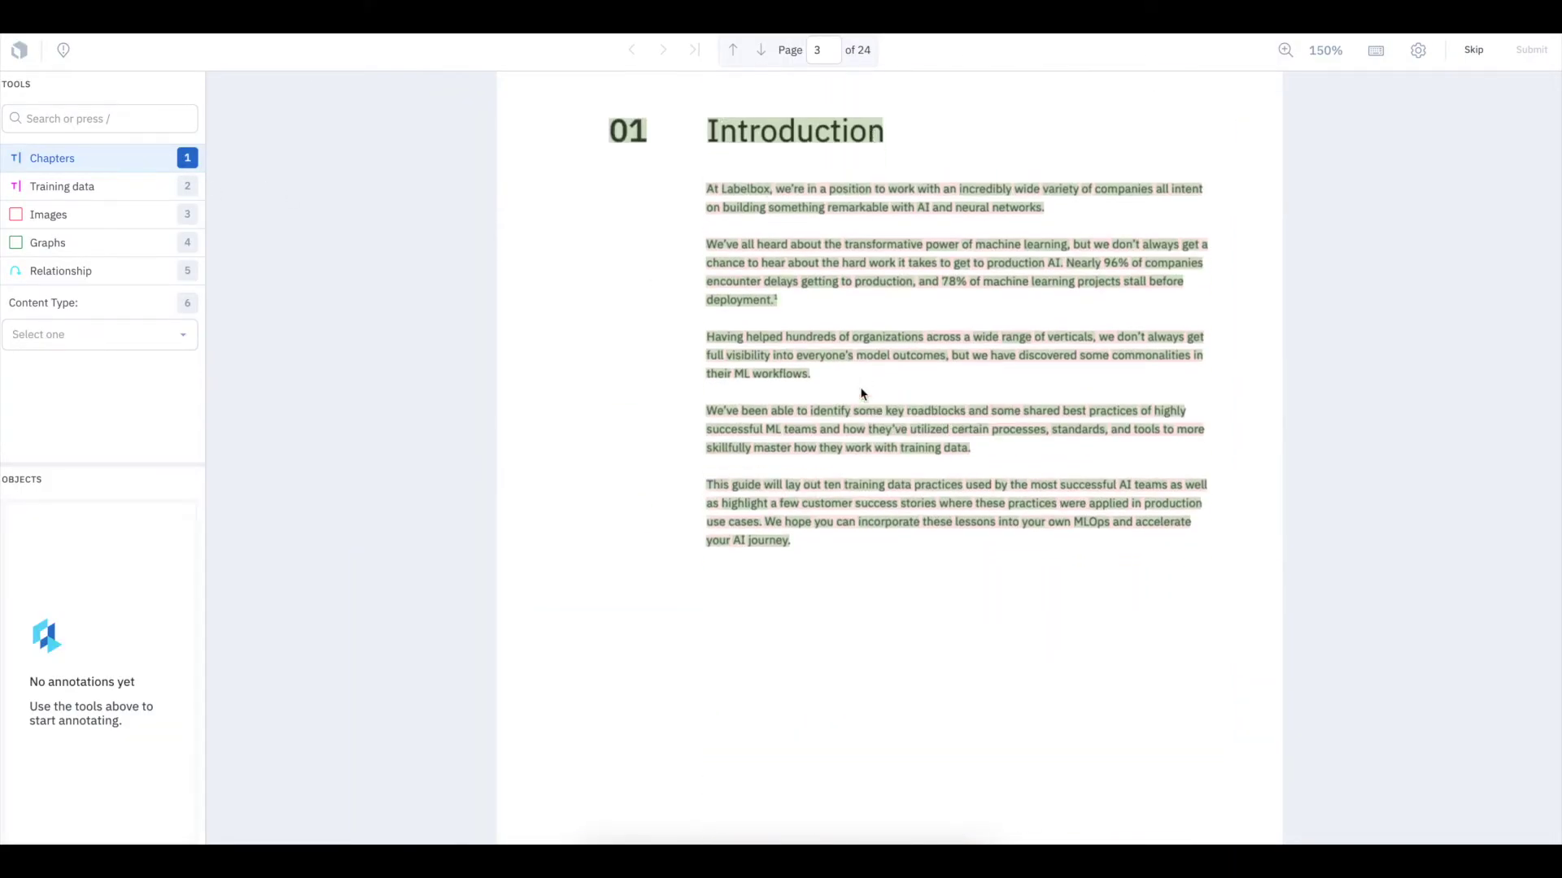
scroll(861, 394, "up", 5)
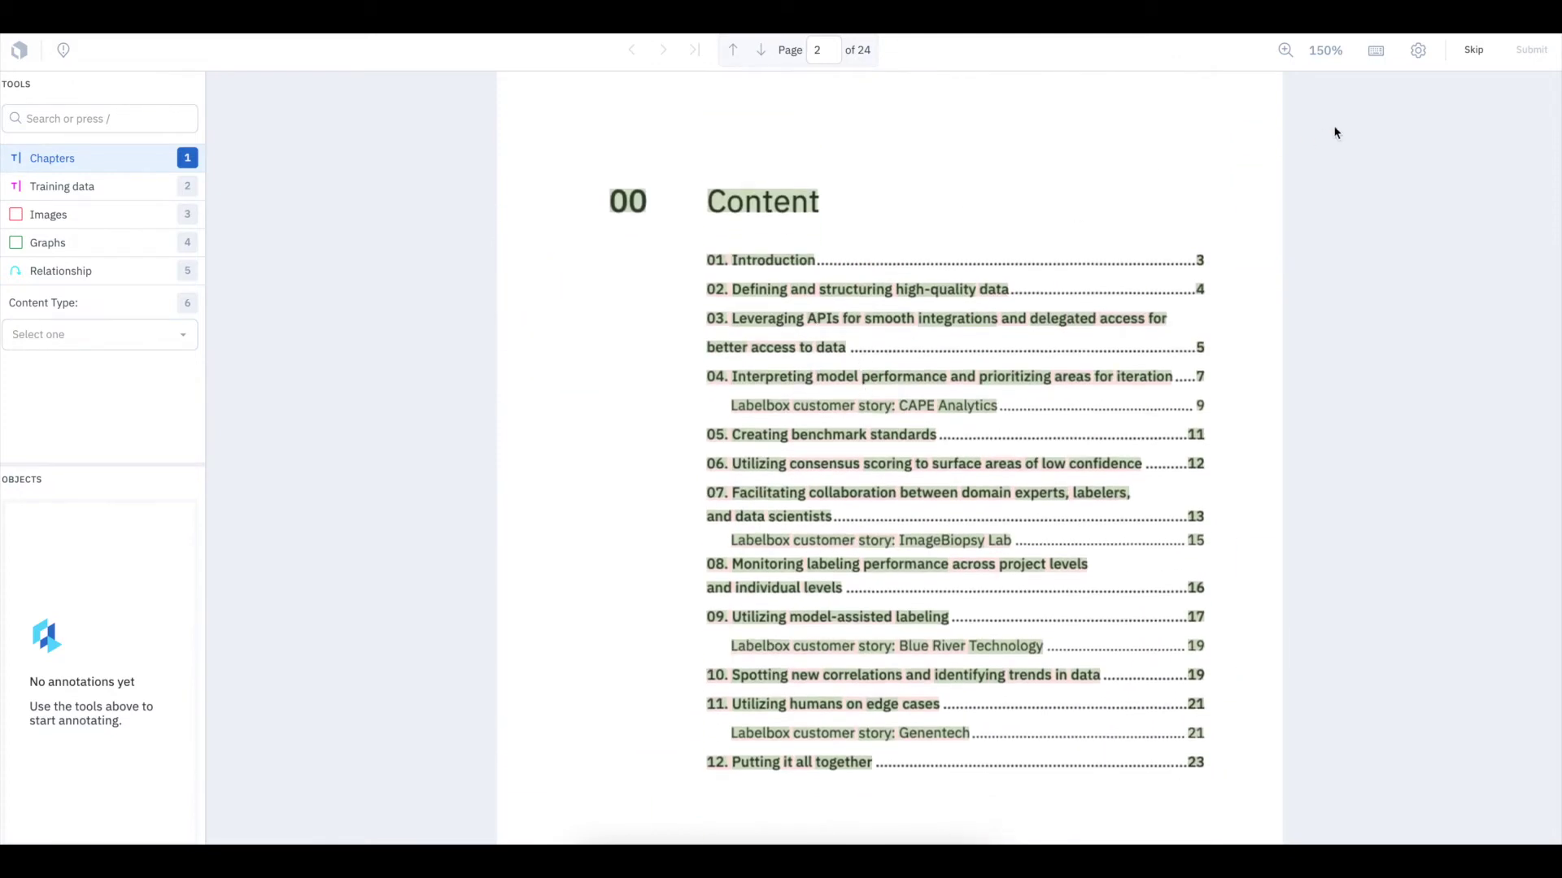
left_click(1420, 54)
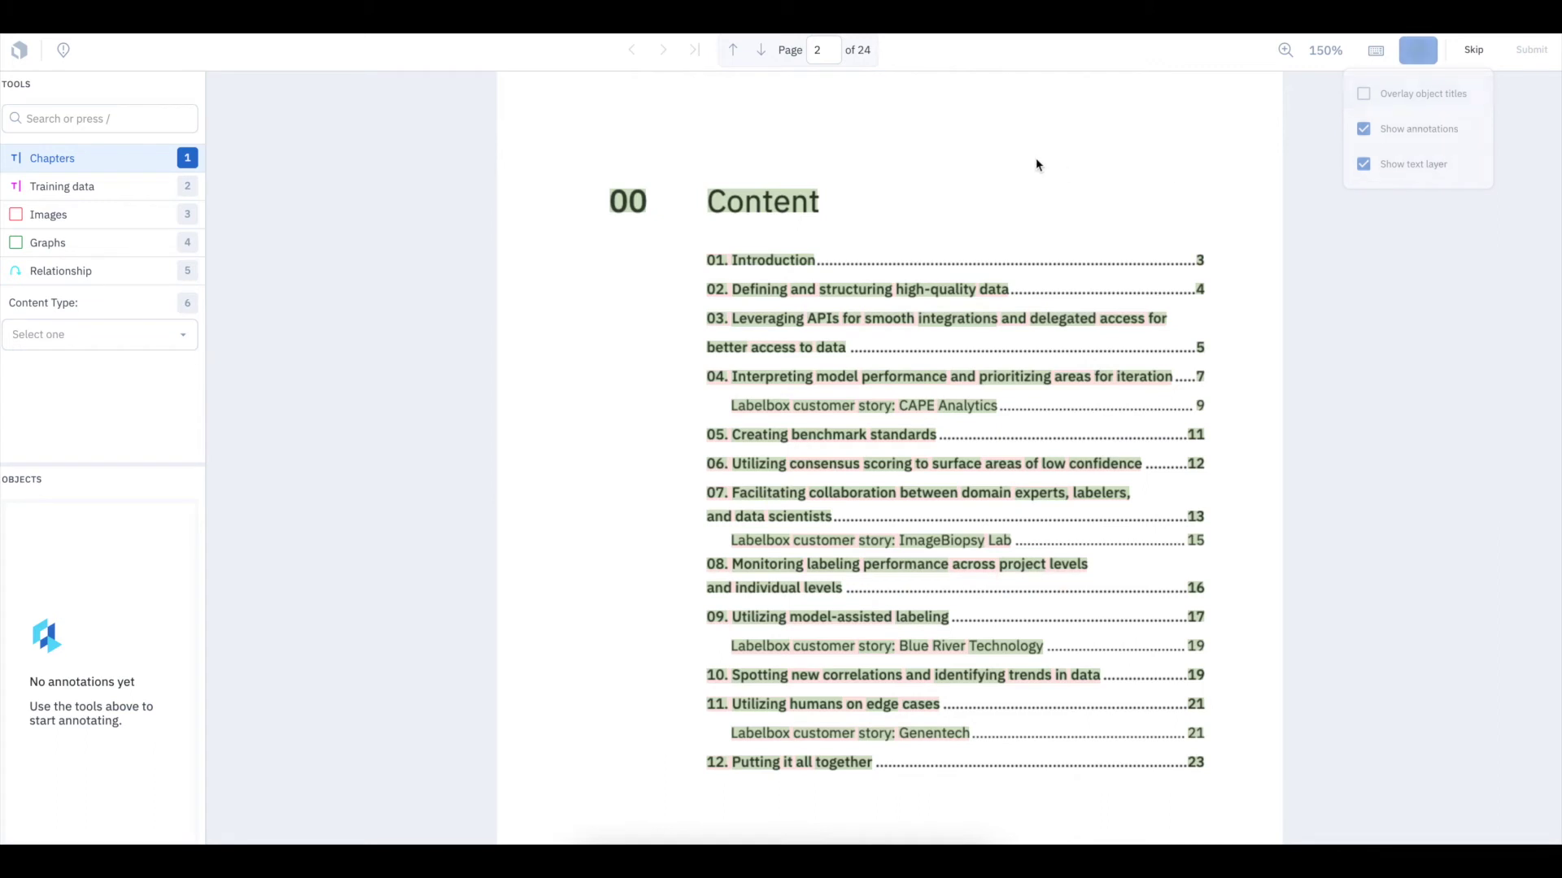
double_click(805, 201)
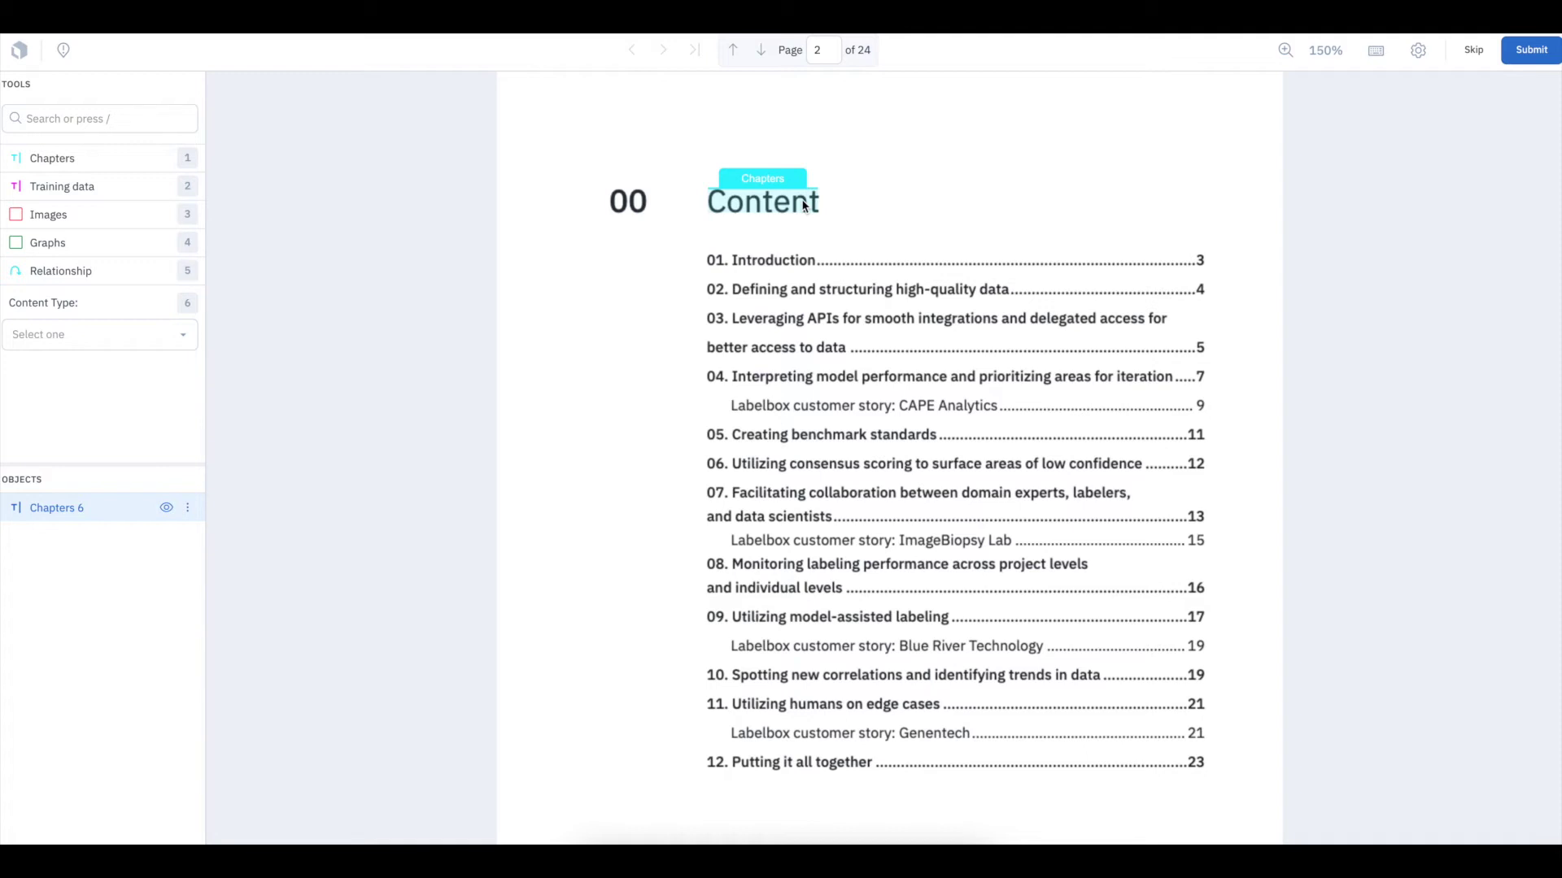
key("1")
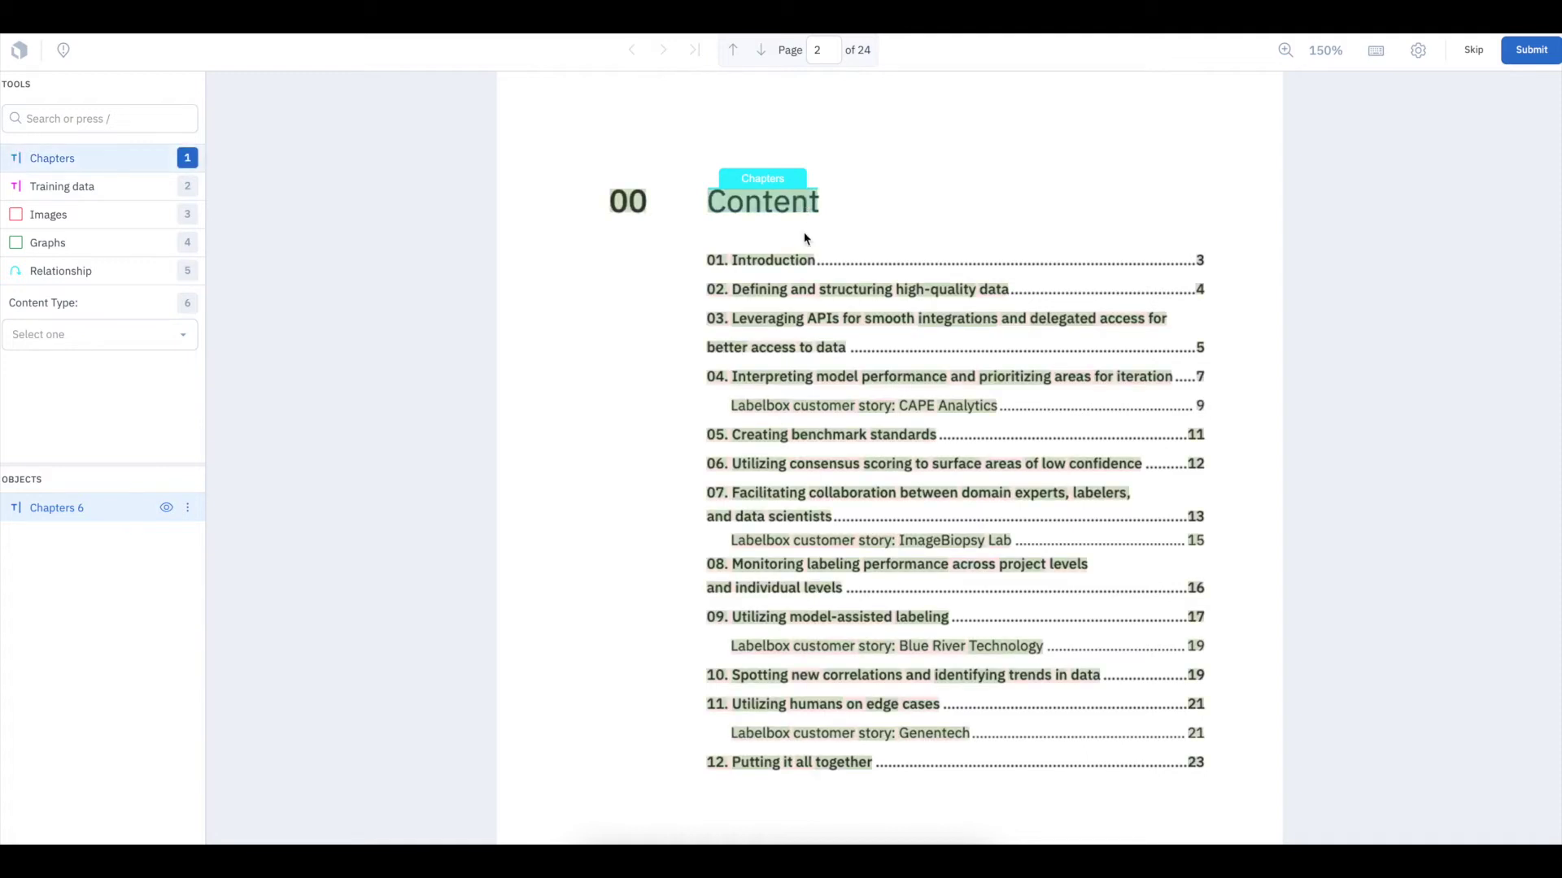
double_click(798, 259)
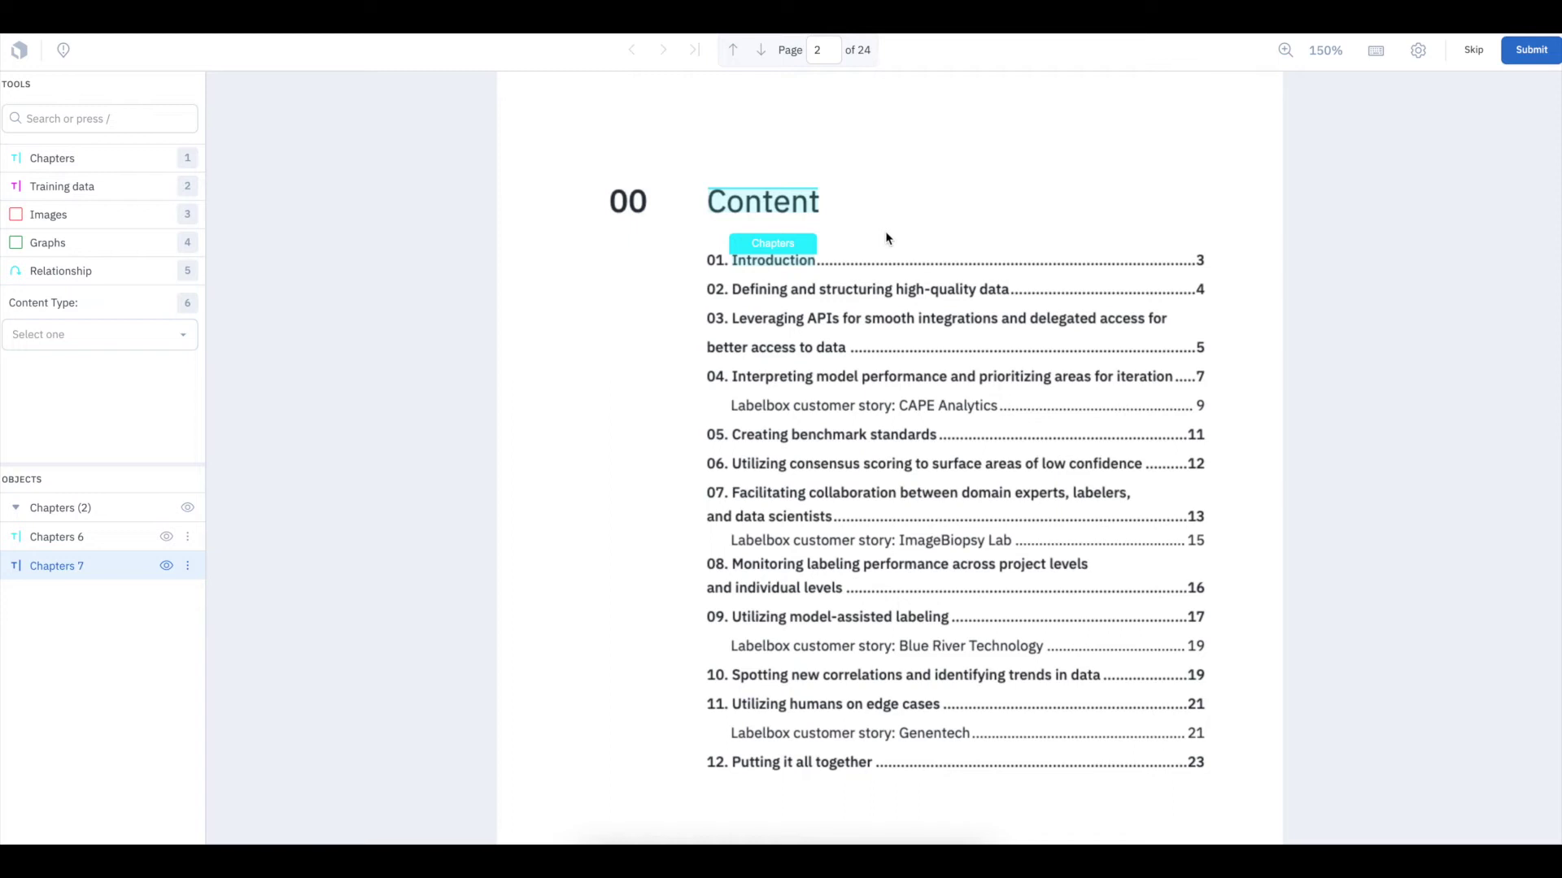
key("Escape")
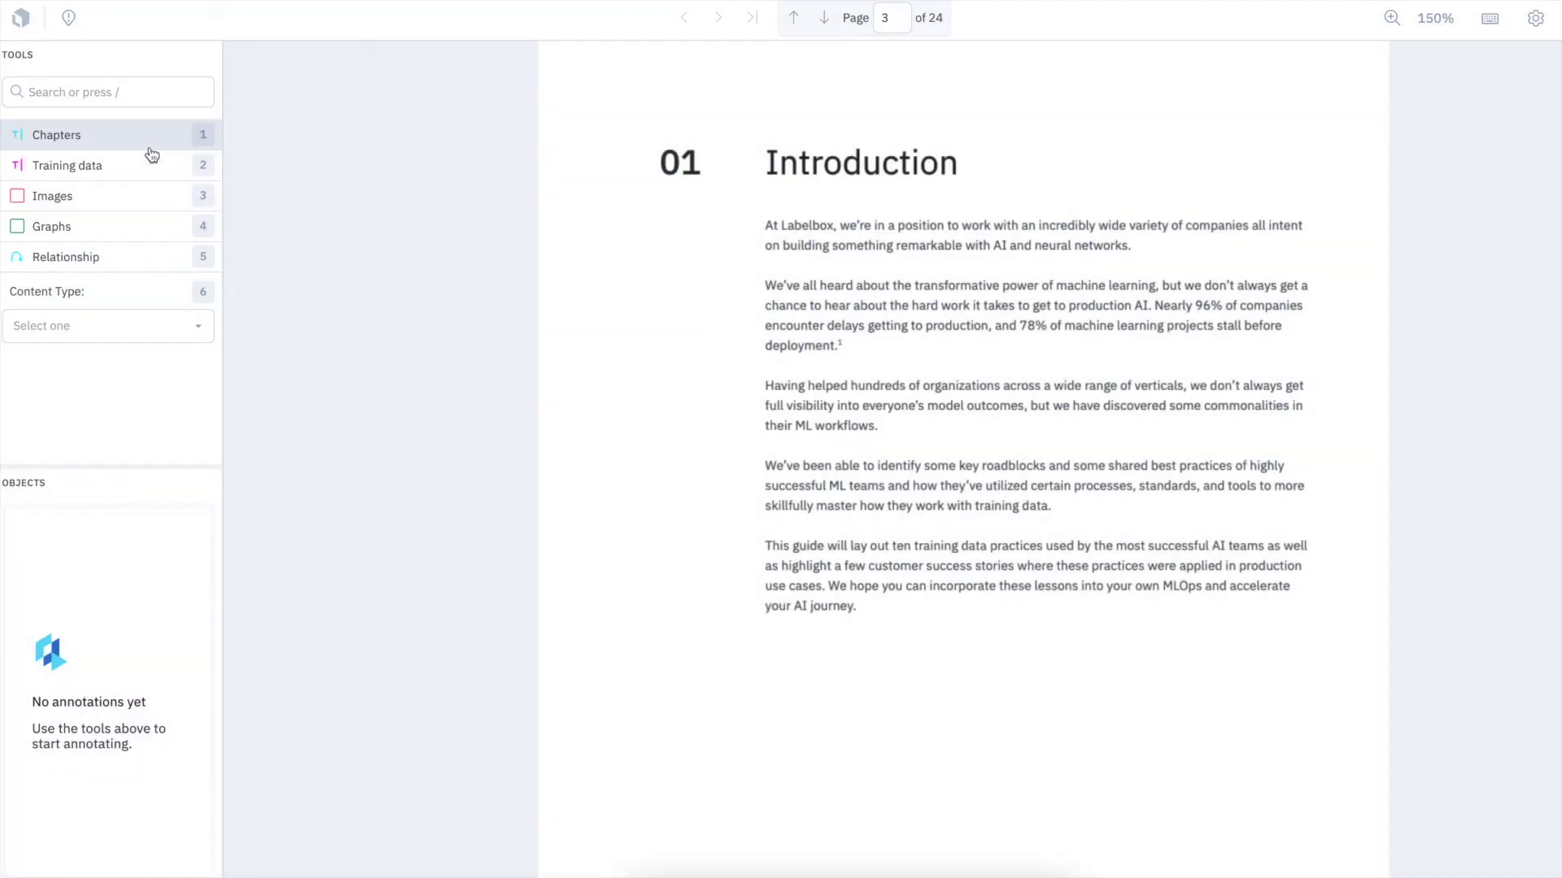
Label the Introduction and 'Defining and structuring high-quality training data' headings as Chapters
key("1")
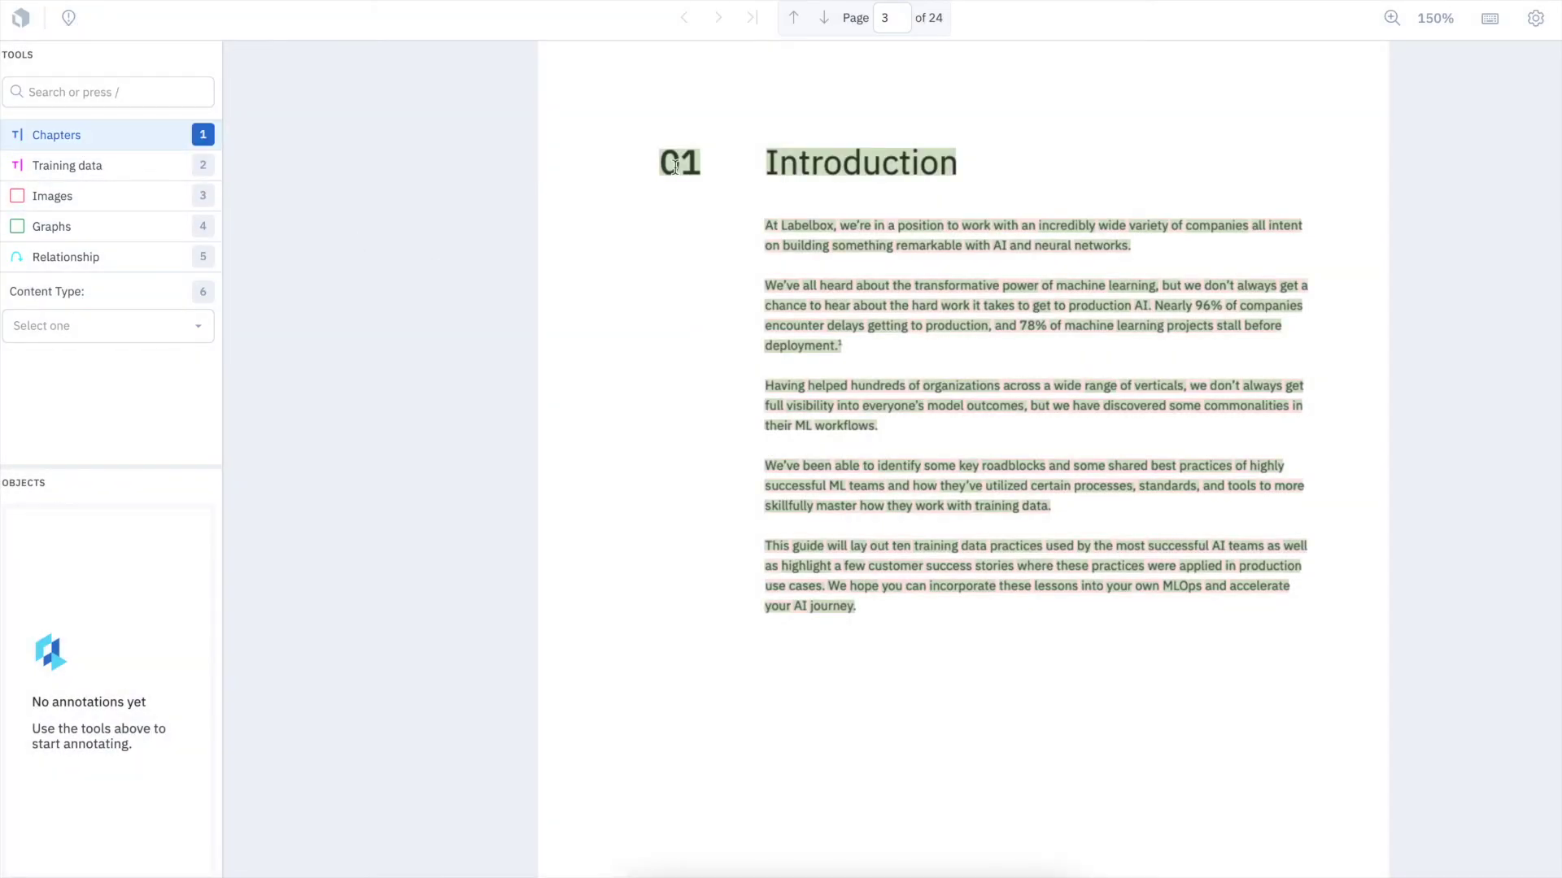
double_click(772, 162)
scroll(777, 271, "down", 10)
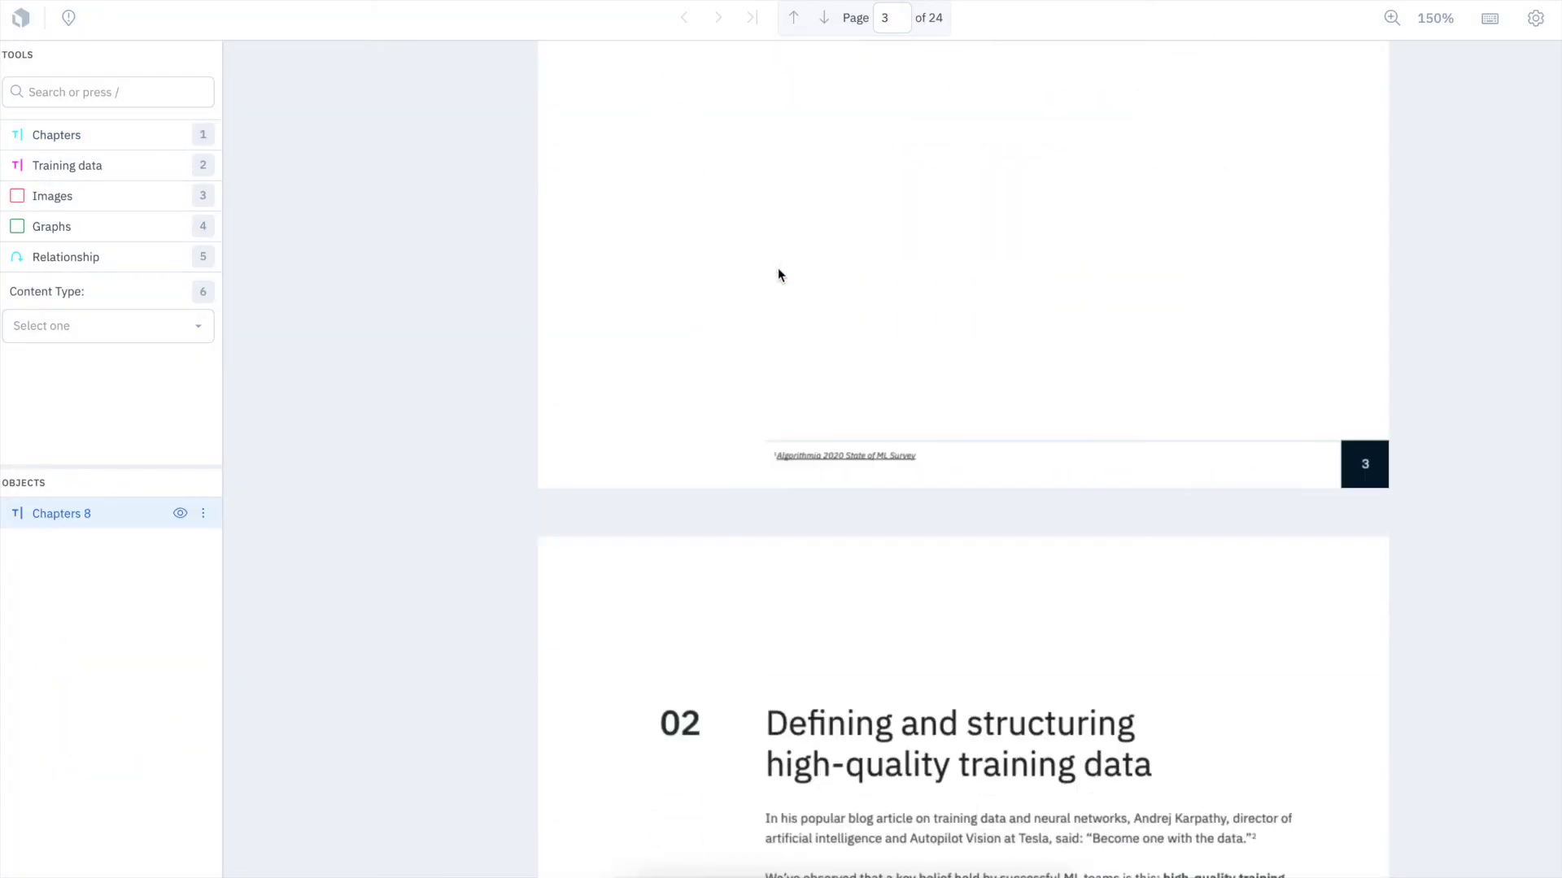
left_click_drag(768, 439, 1145, 487)
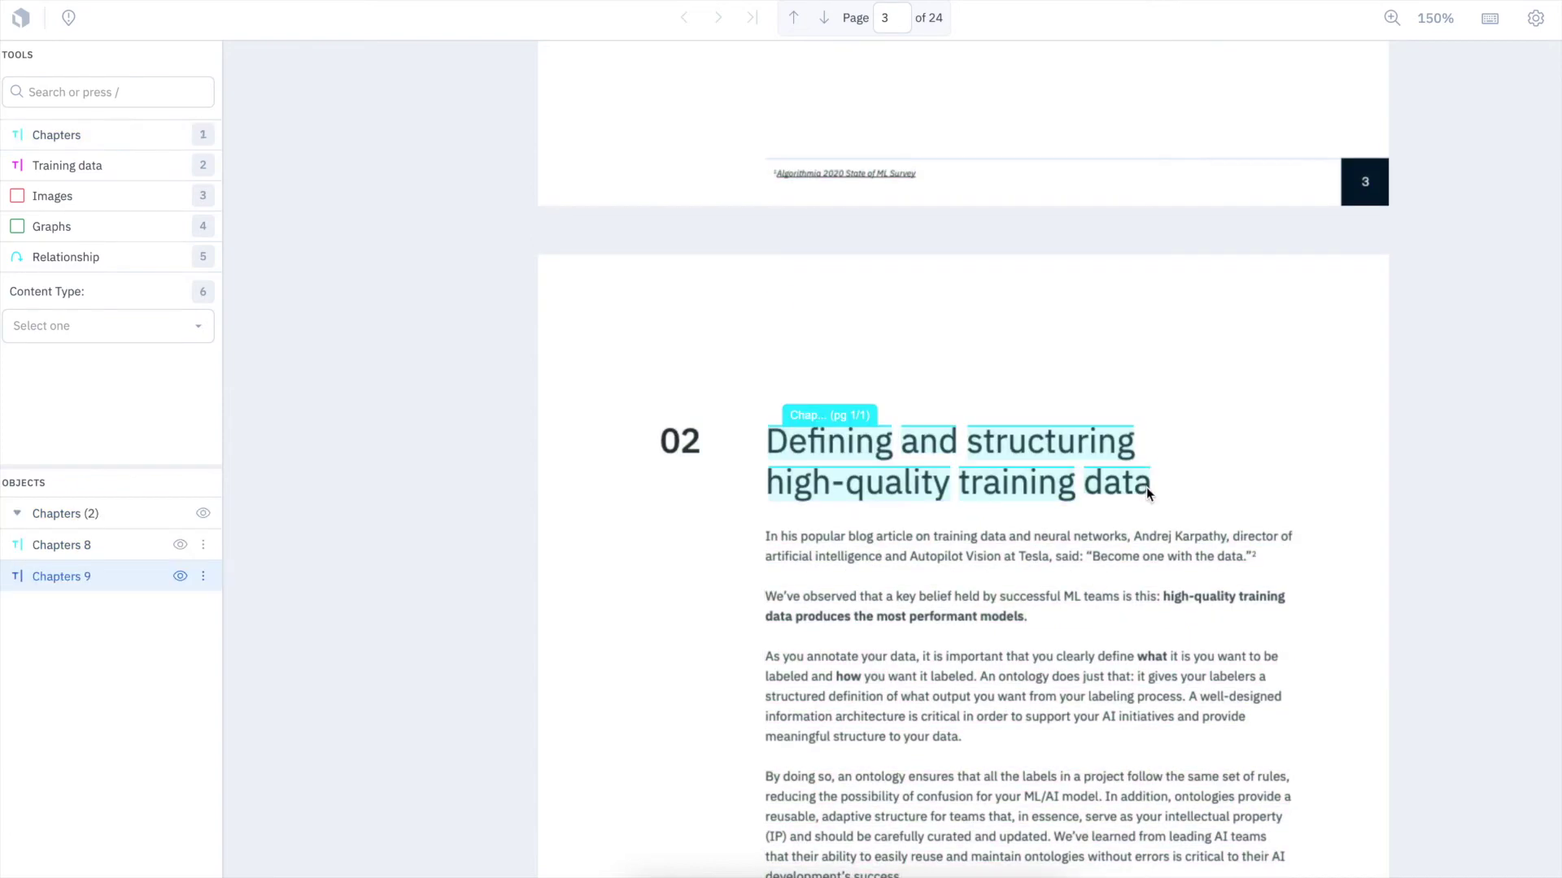
Mark 'training data' in the heading and in the paragraph as Training data entities
key("2")
left_click_drag(977, 494, 1150, 488)
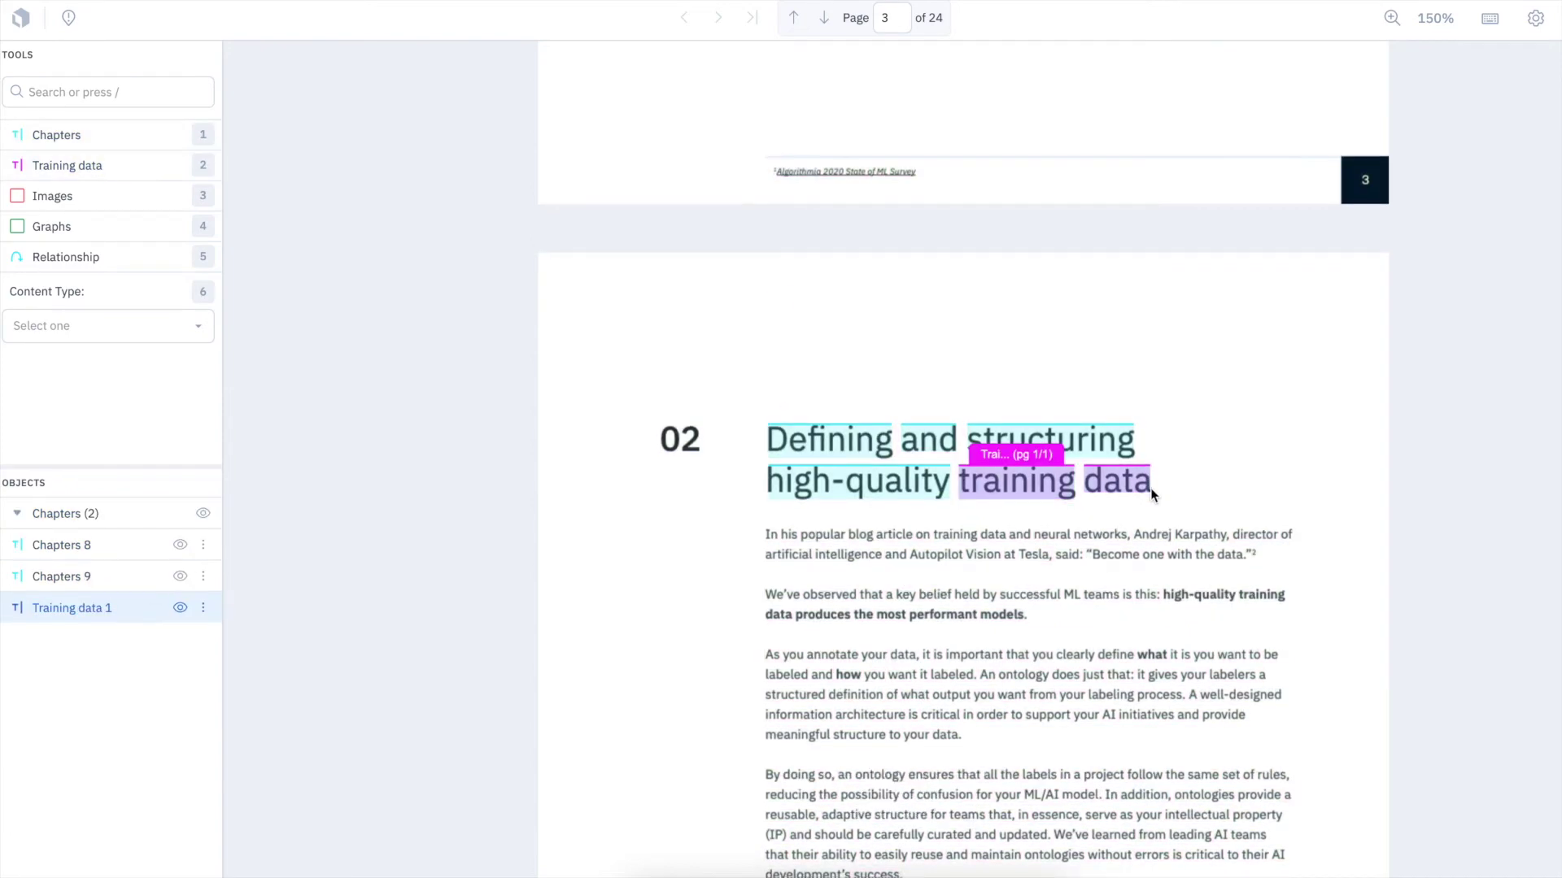
scroll(1150, 488, "down", 4)
key("2")
left_click_drag(1240, 248, 791, 269)
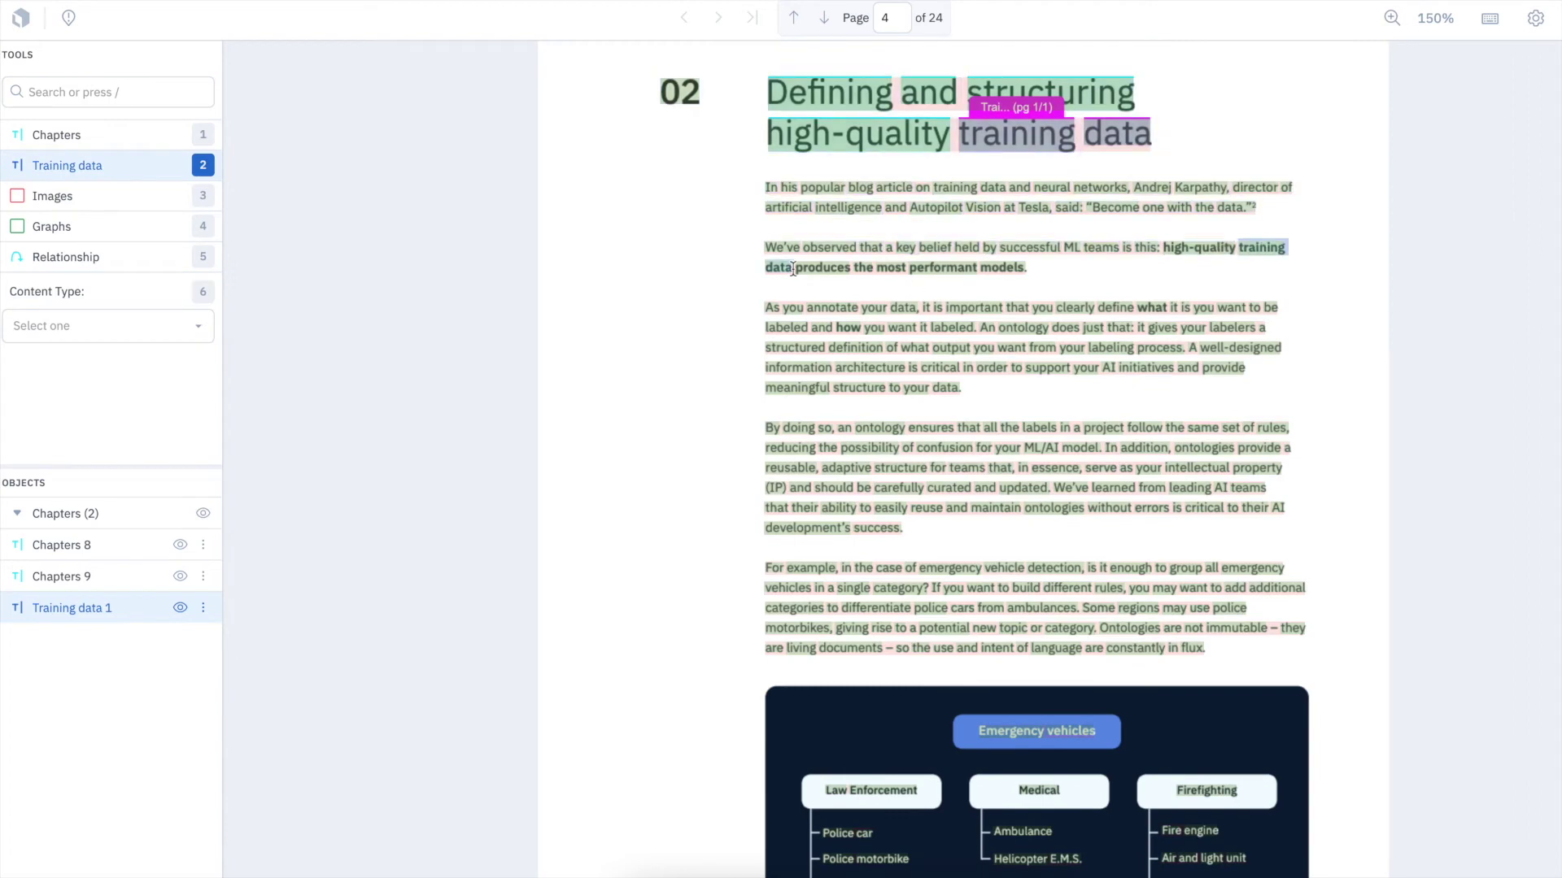
key("2")
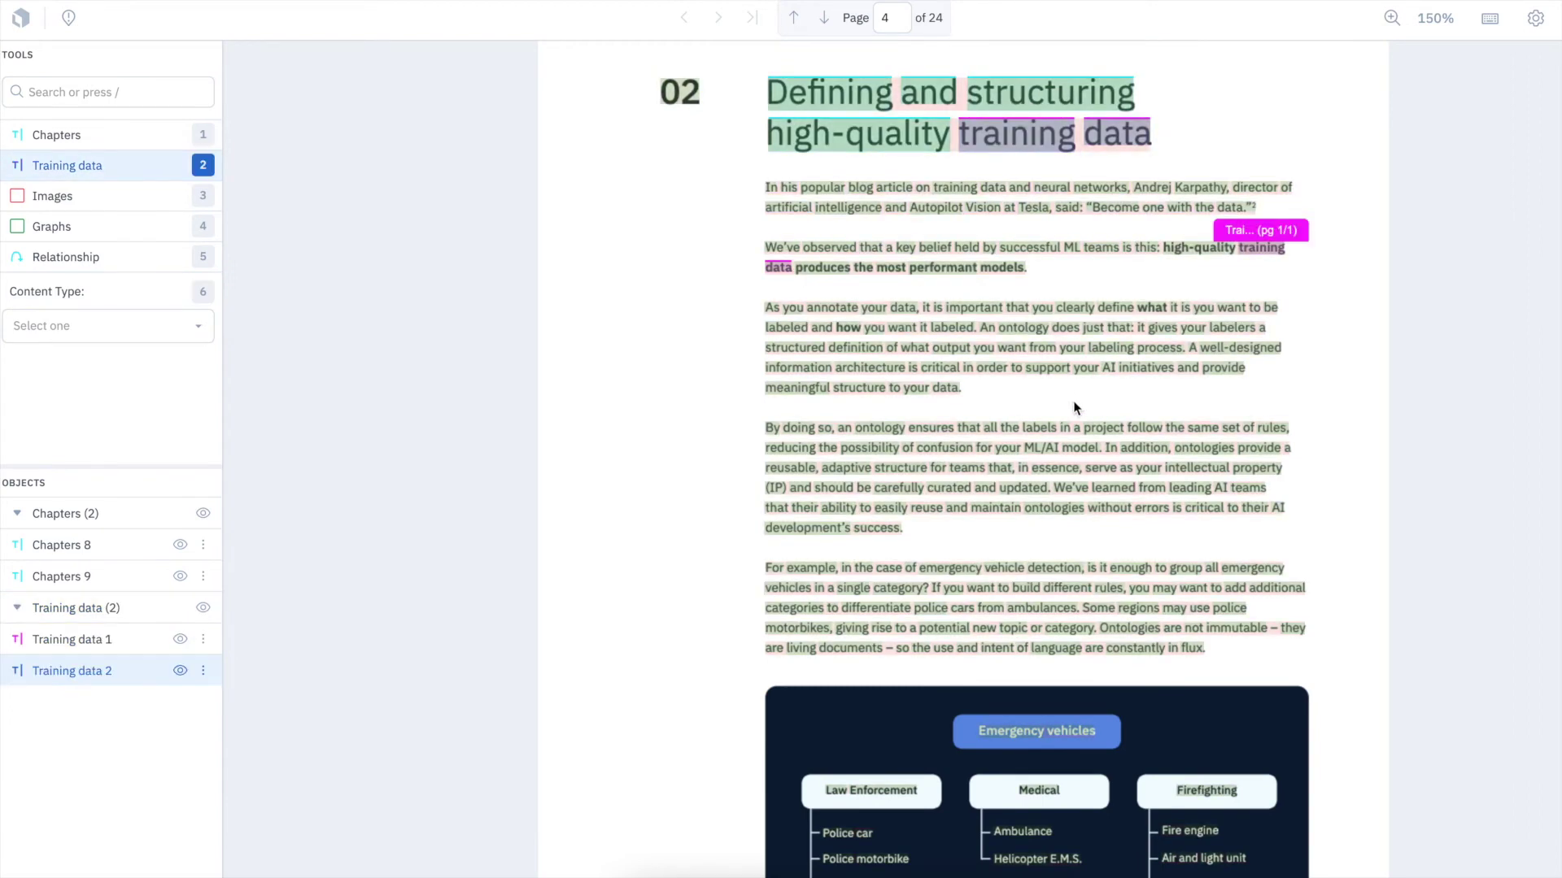
scroll(1073, 406, "down", 3)
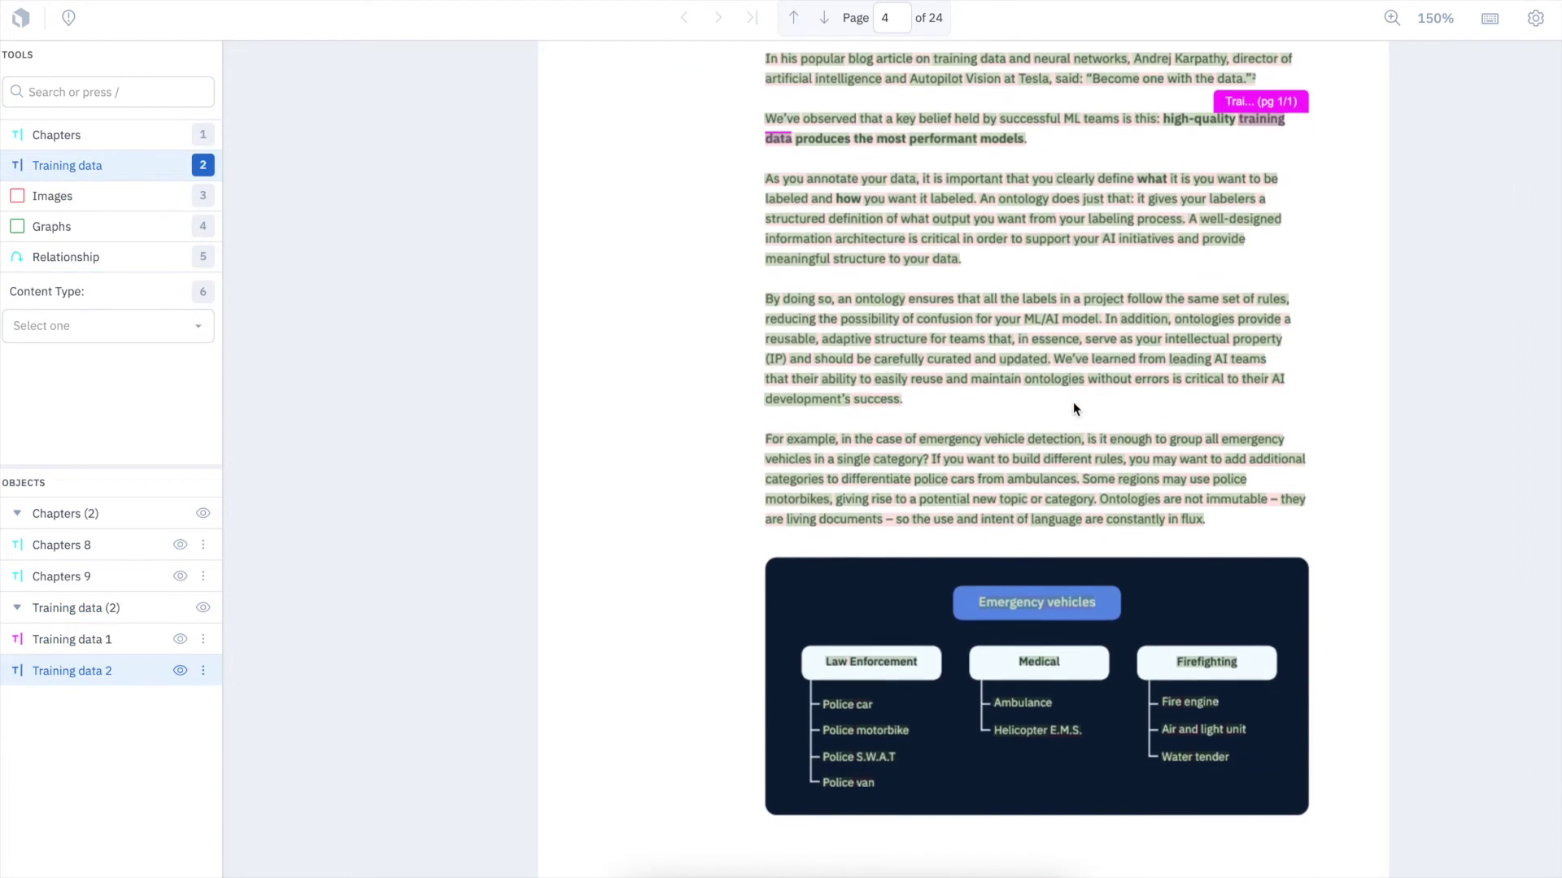
Box the Emergency vehicles diagram as a Graph and select the page 8 example text as Training data
key("4")
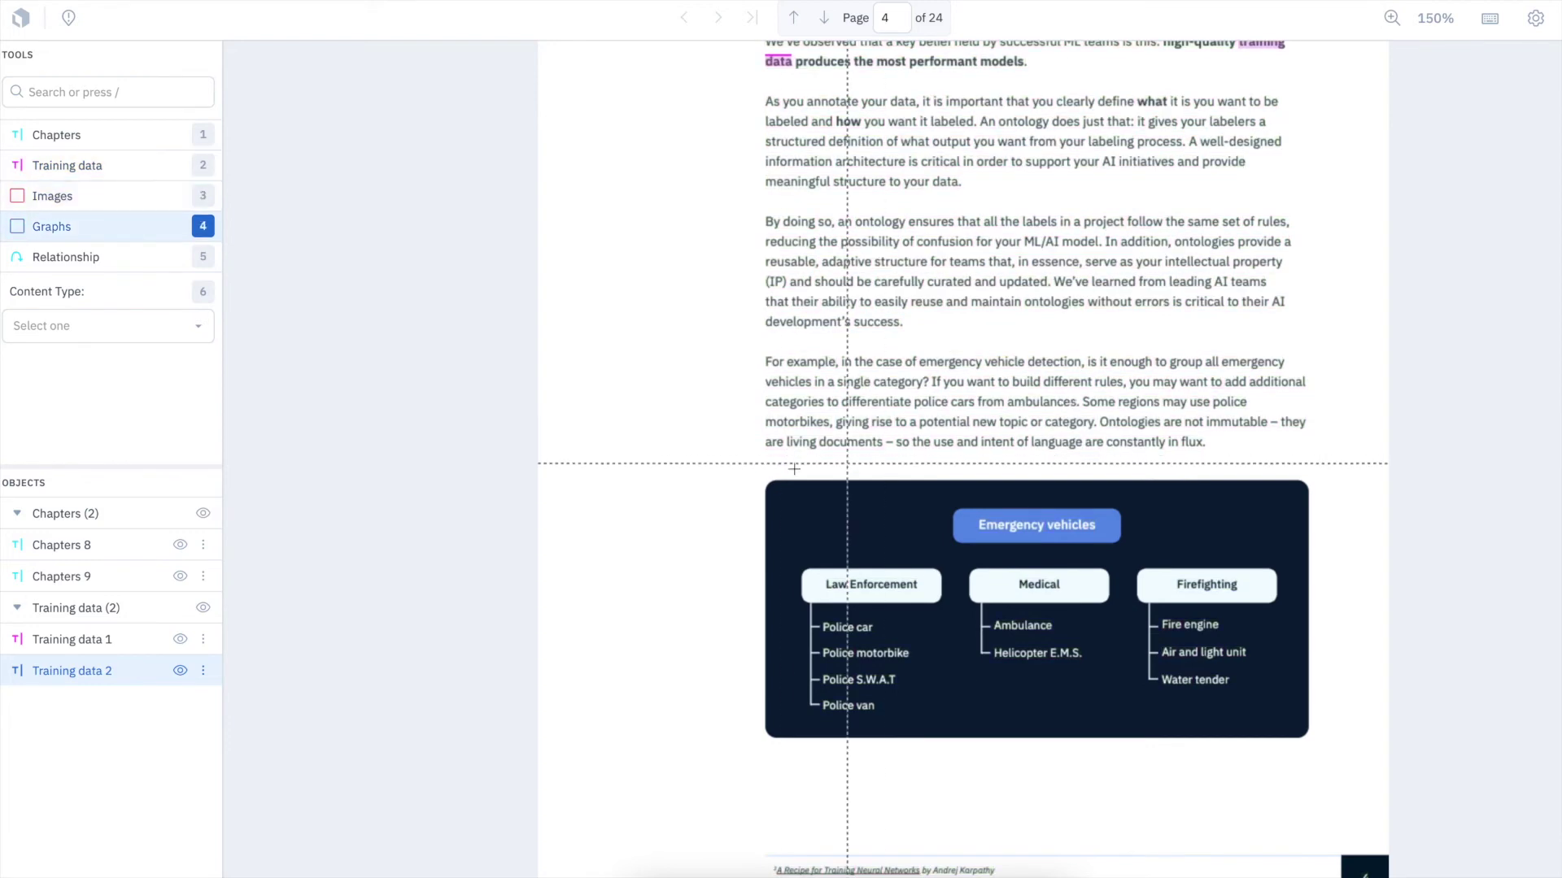
left_click_drag(755, 473, 1299, 747)
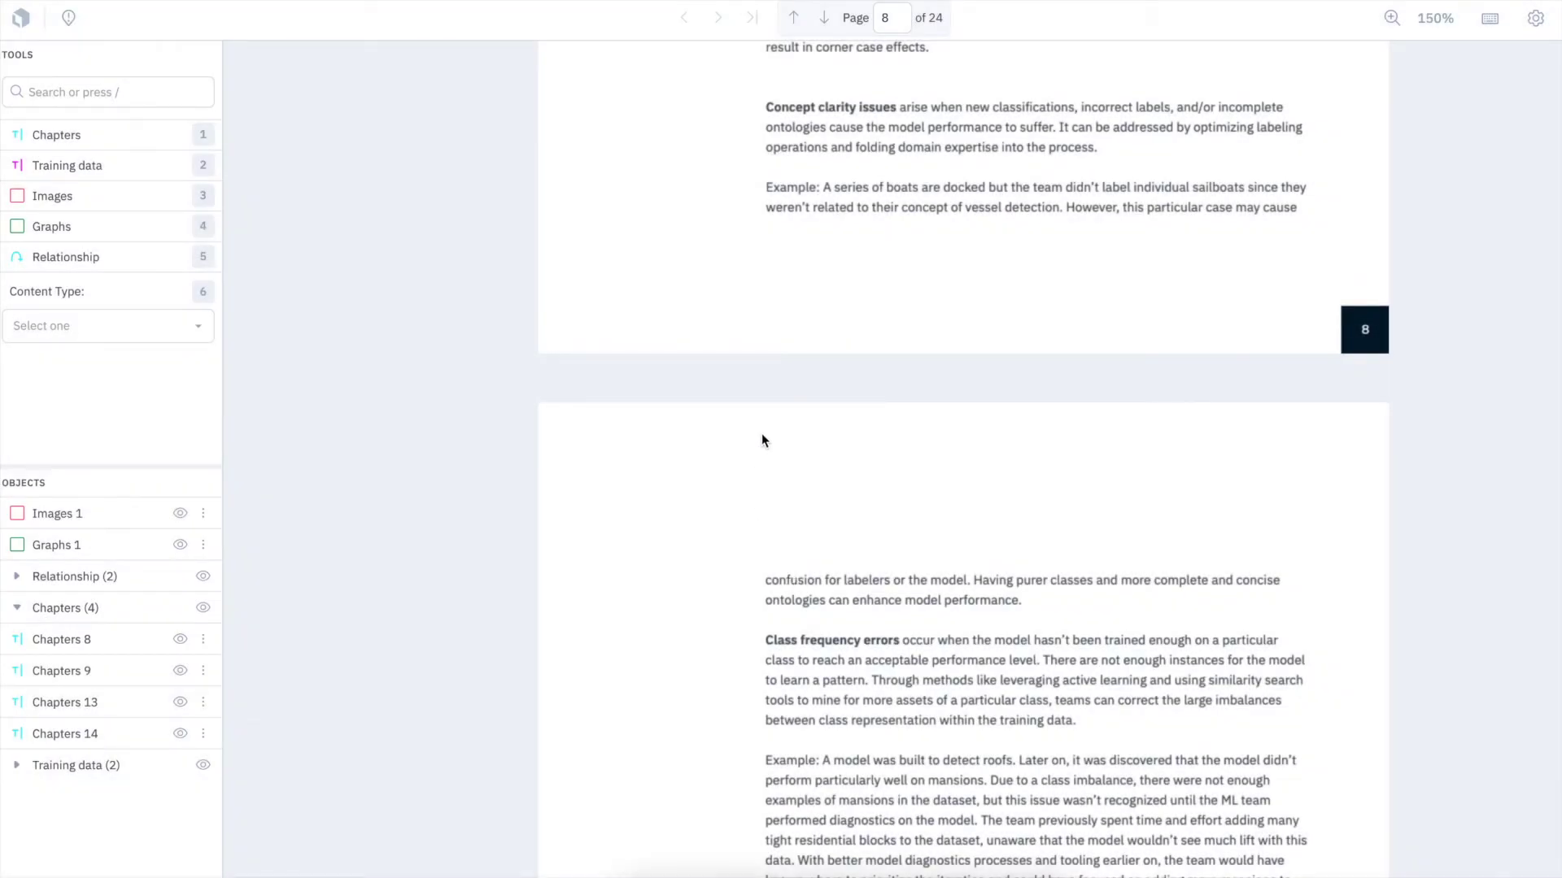
key("2")
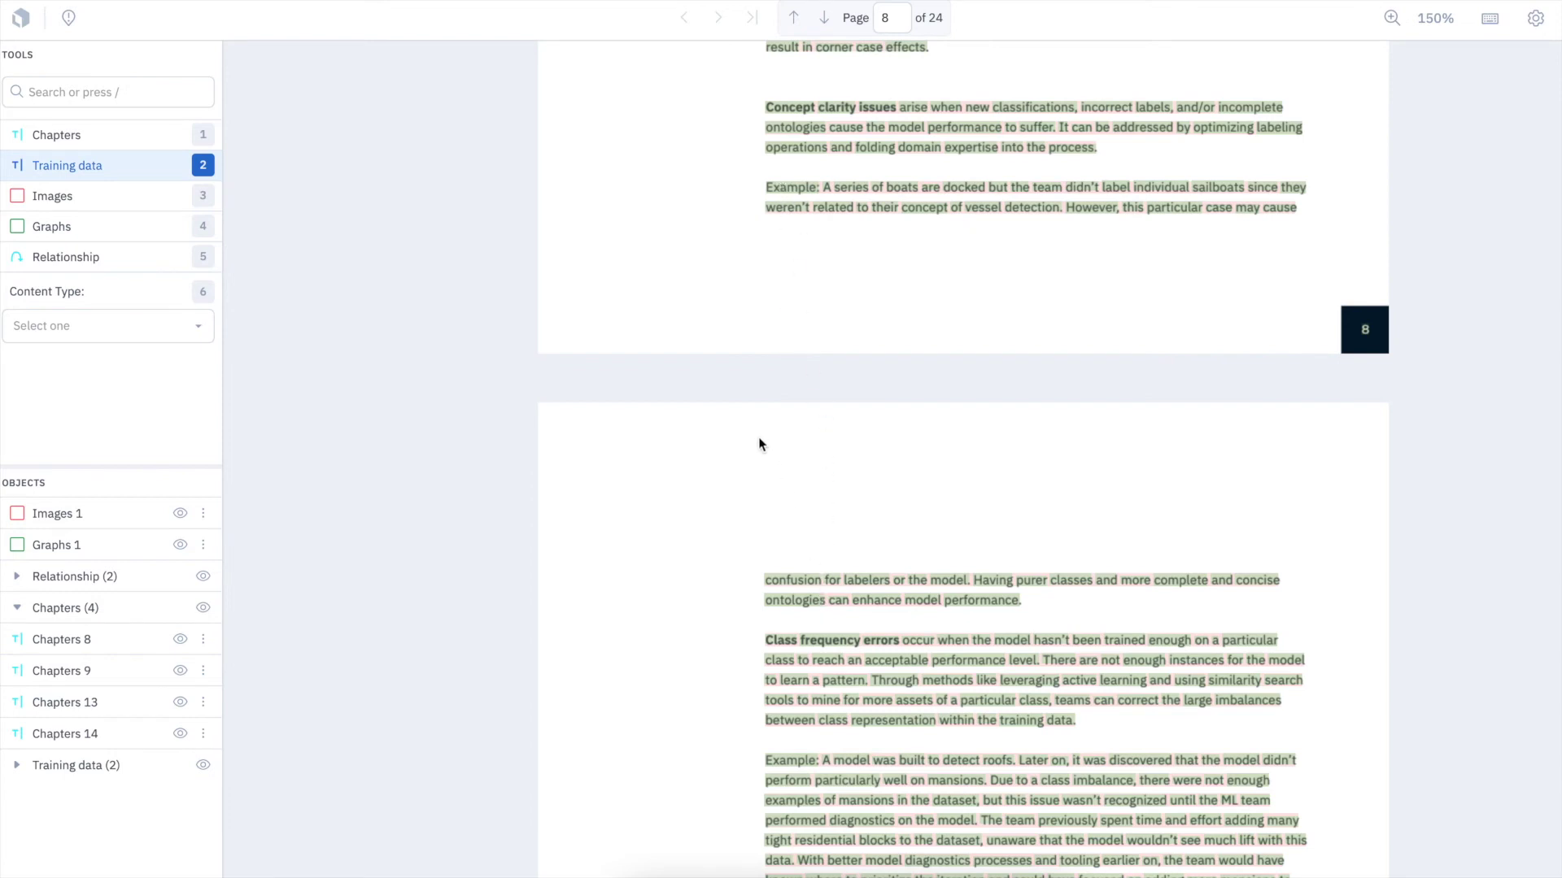
left_click_drag(770, 255, 1290, 220)
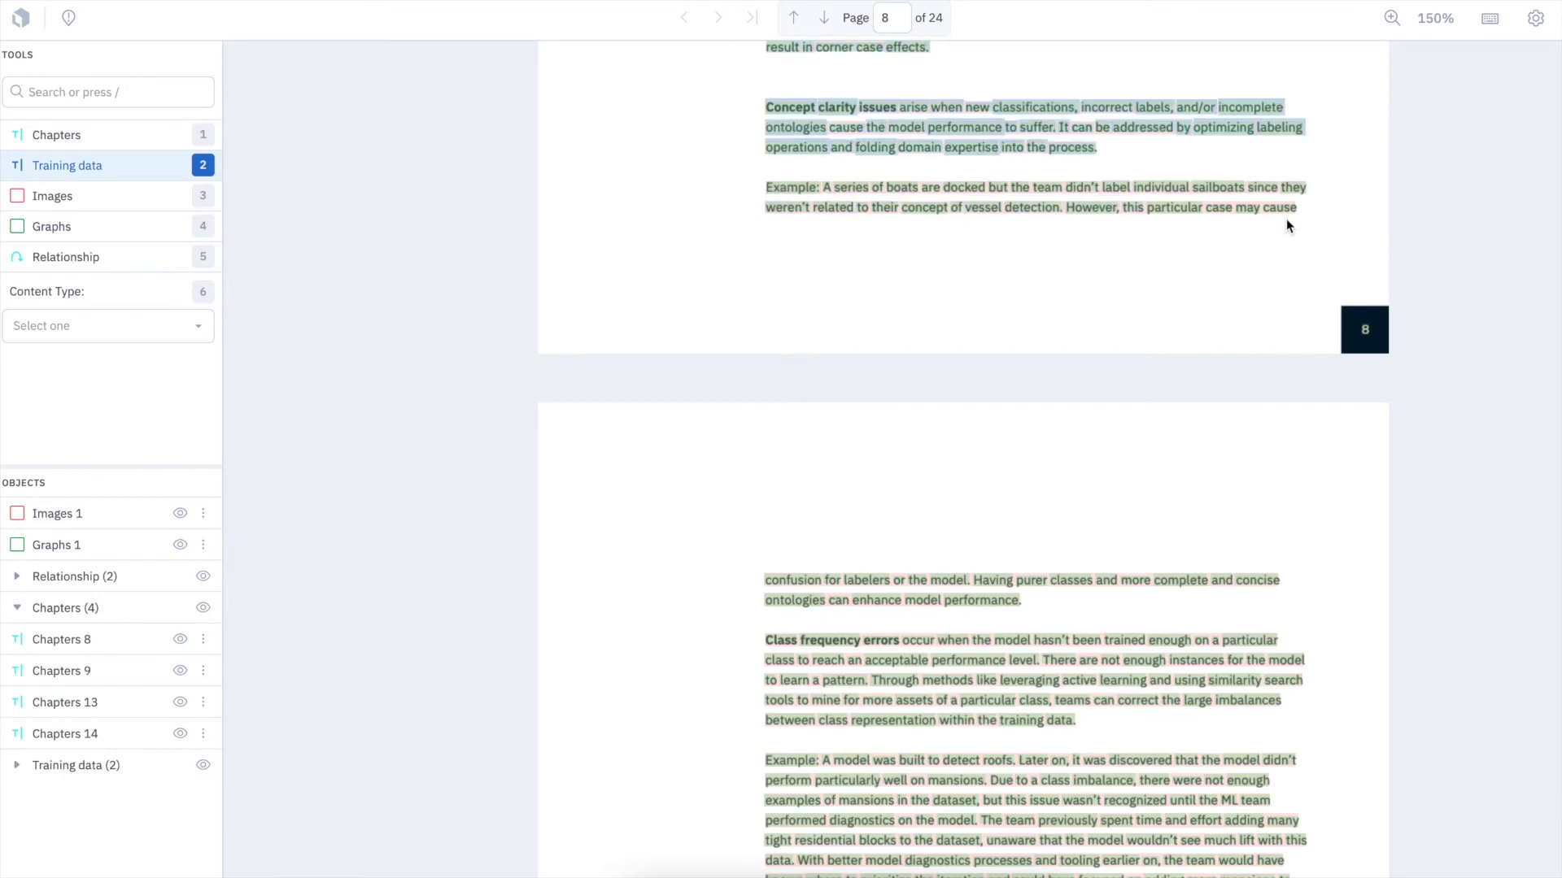
left_click_drag(1137, 436, 1020, 602)
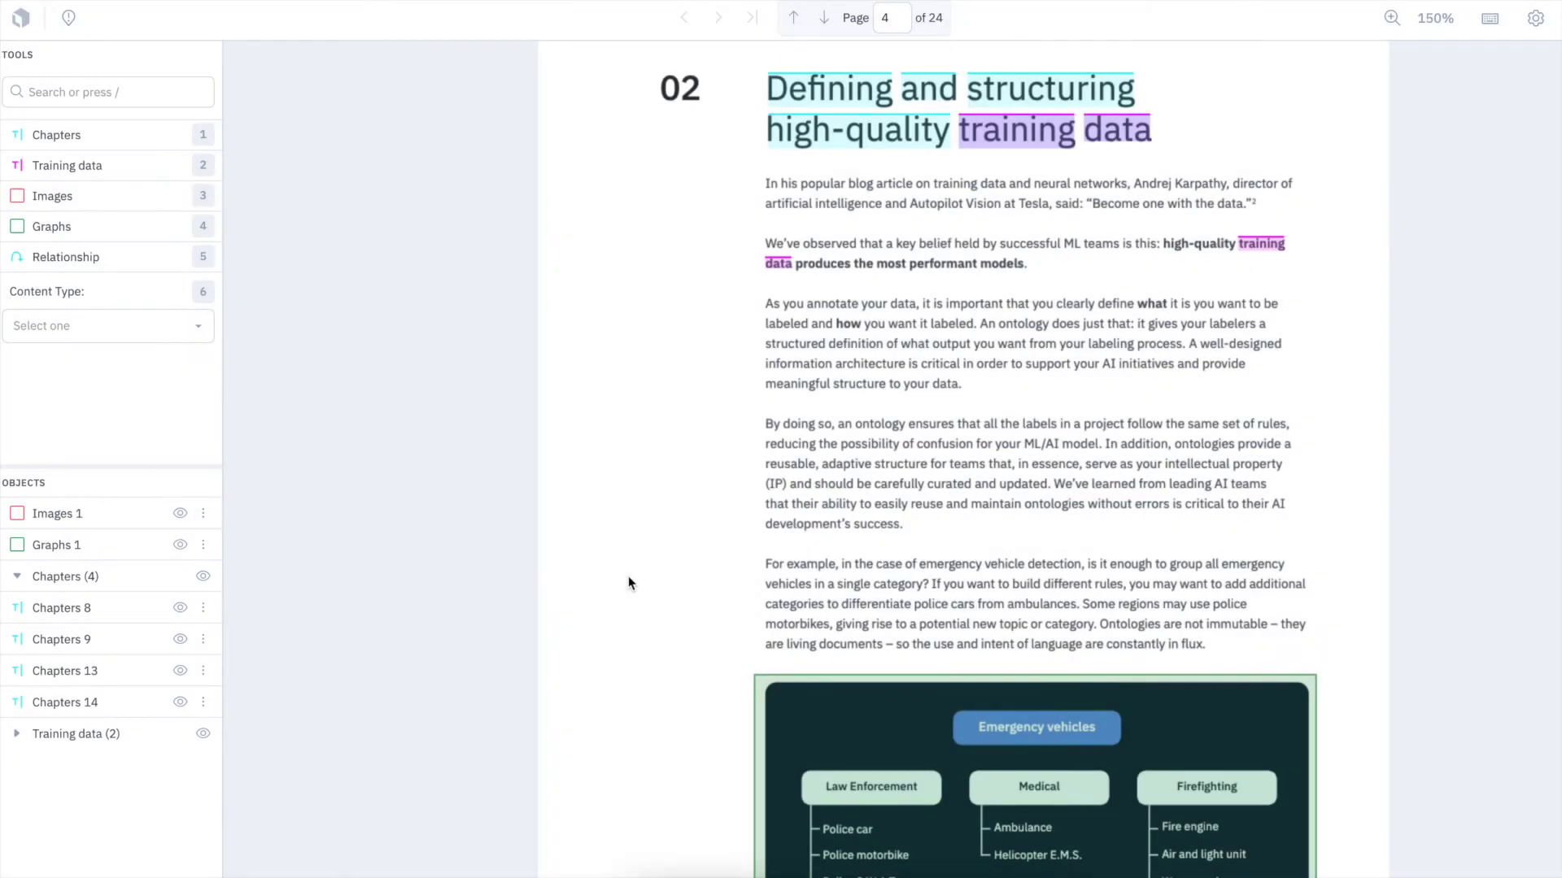
Draw a relationship from the 'training' label in the page 4 title to the diagram box
key("5")
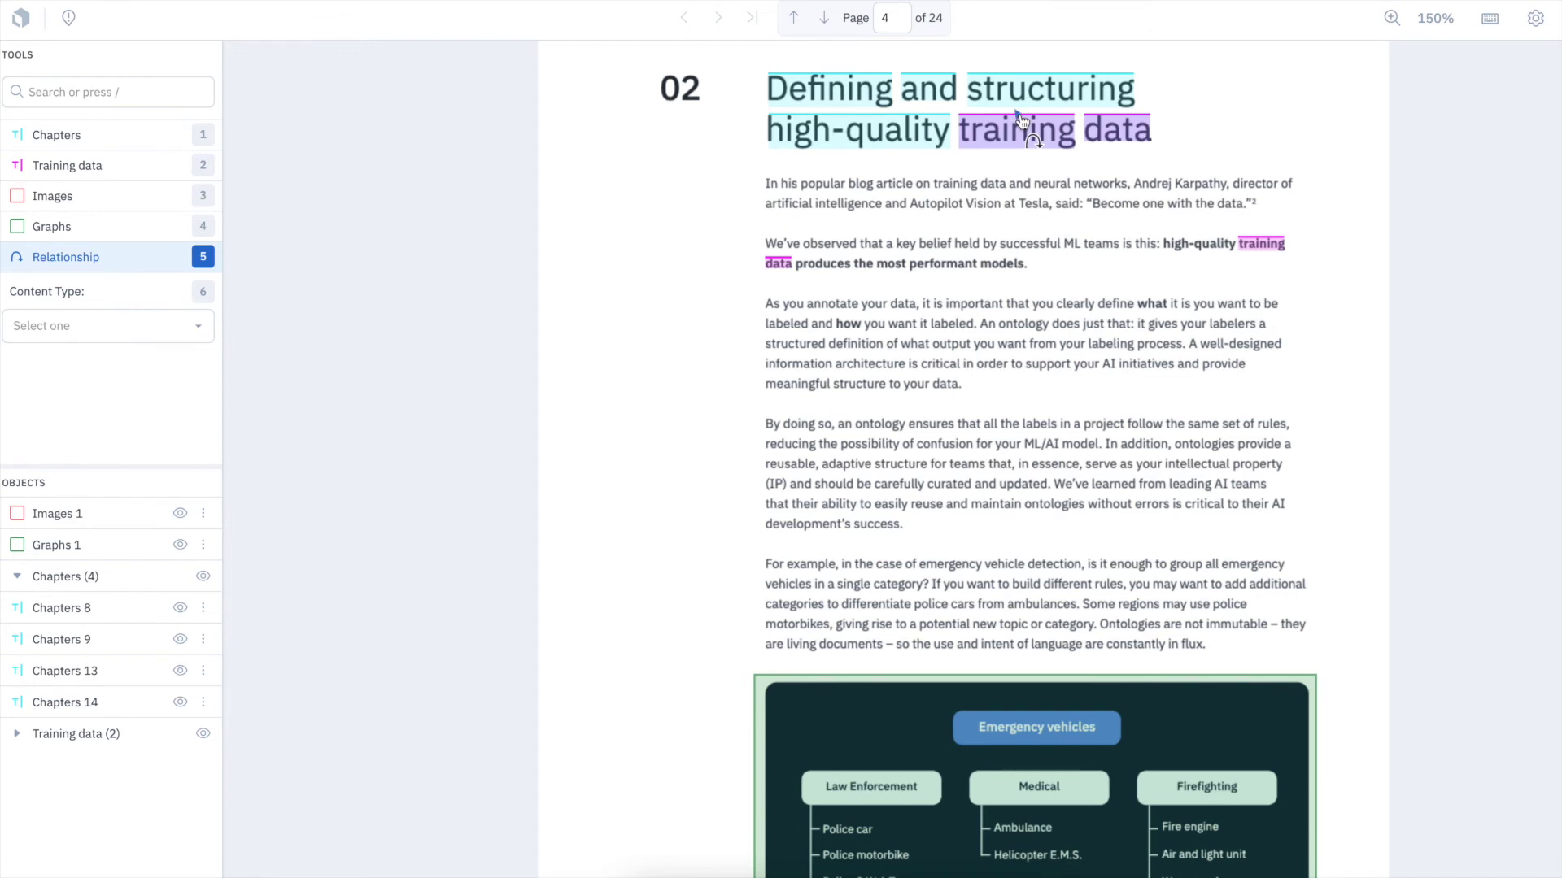
mouse_move(1022, 120)
left_mouse_down()
mouse_move(1072, 423)
mouse_move(1040, 680)
left_mouse_up()
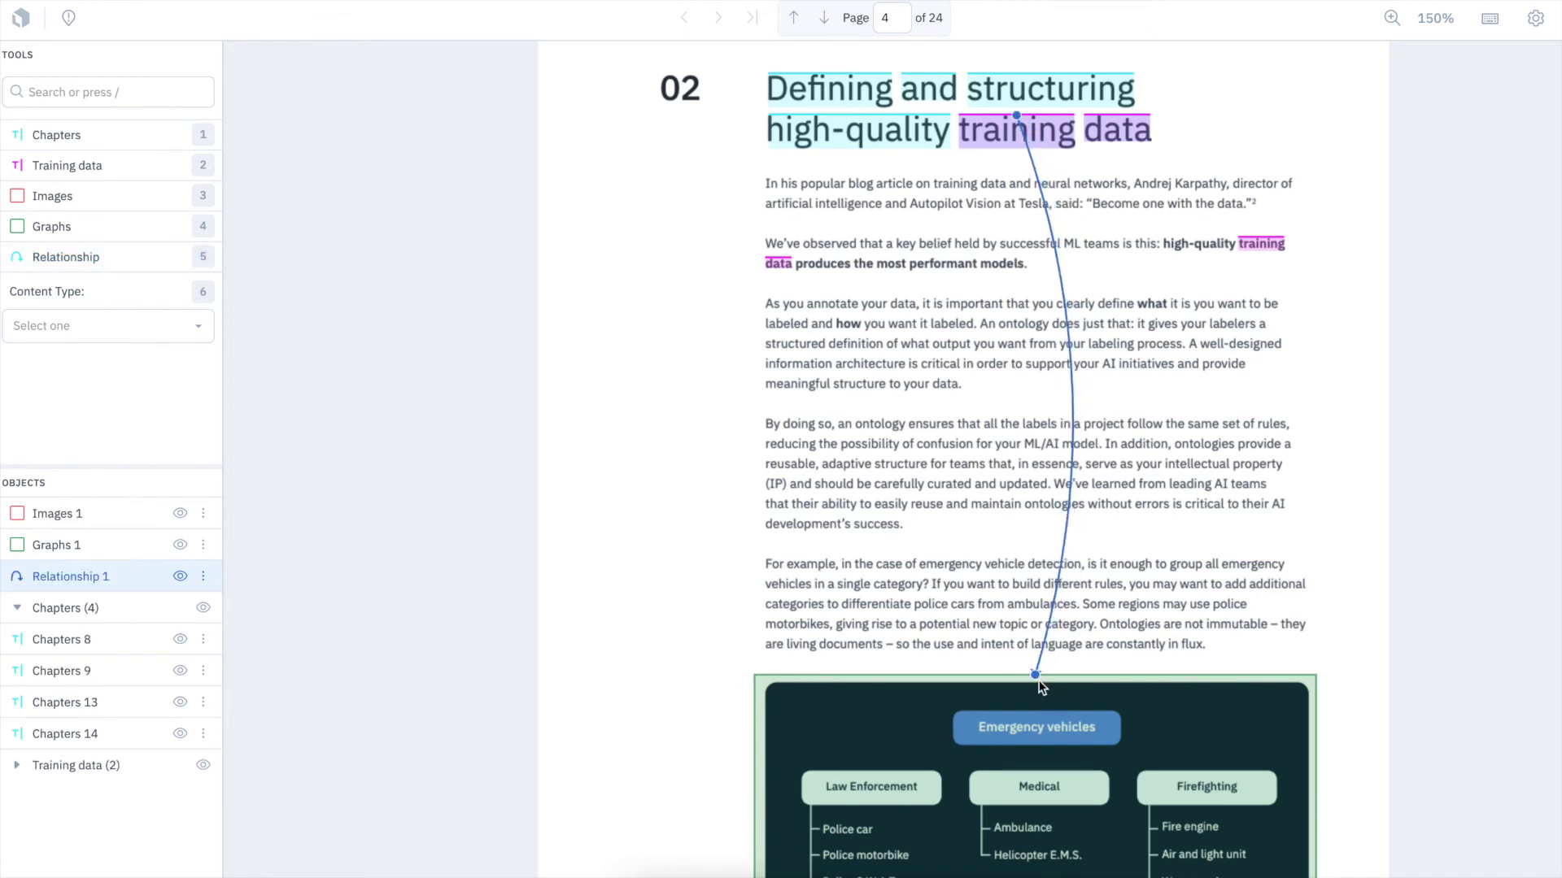
key("Escape")
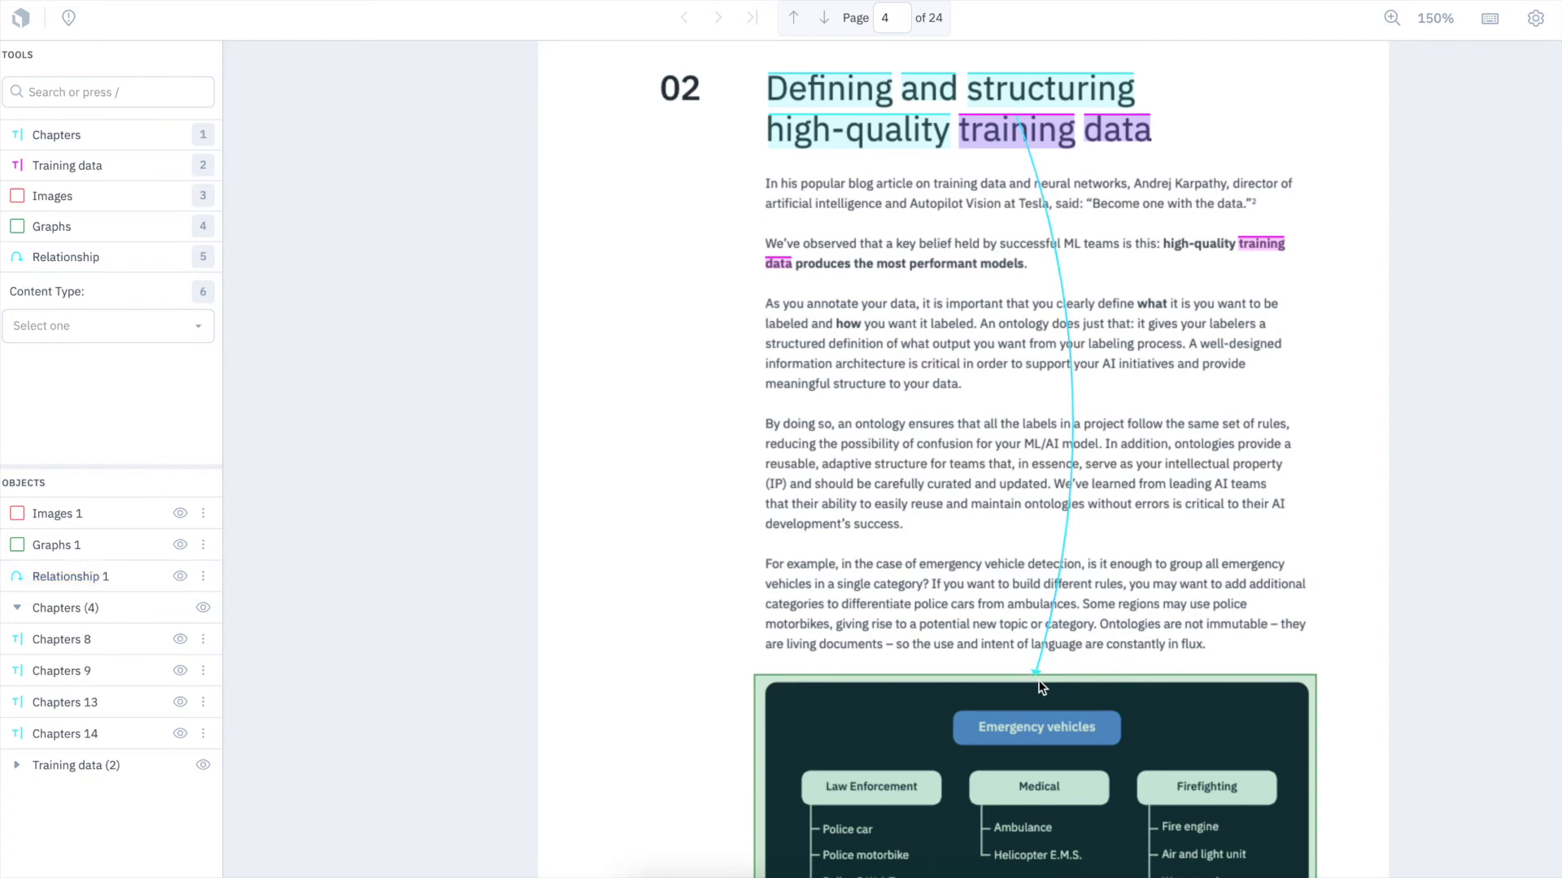
scroll(1169, 462, "up", 15)
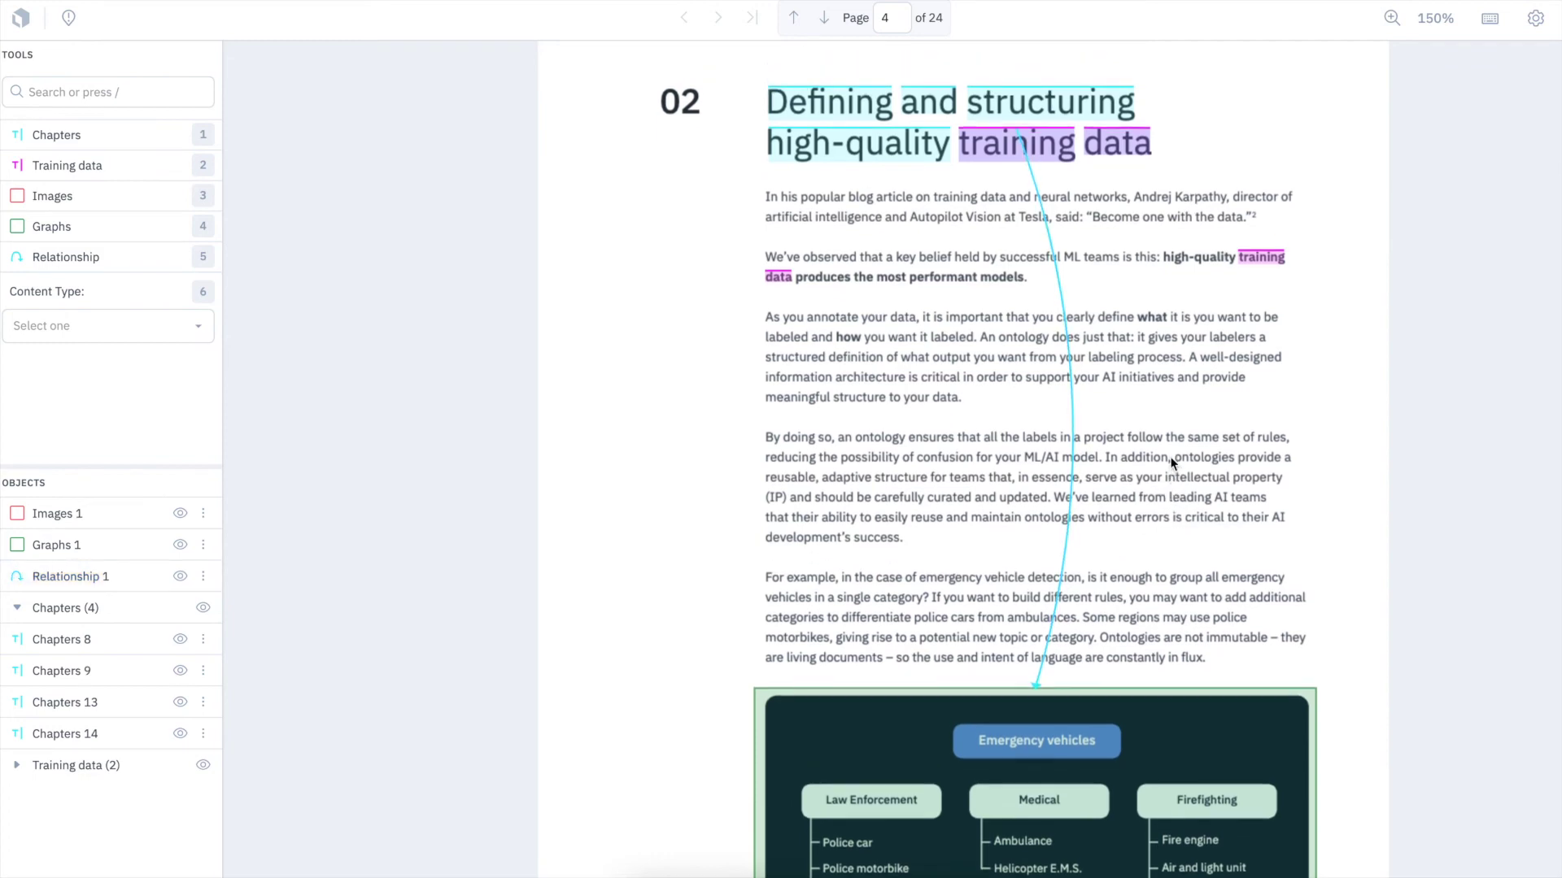
scroll(1171, 463, "up", 8)
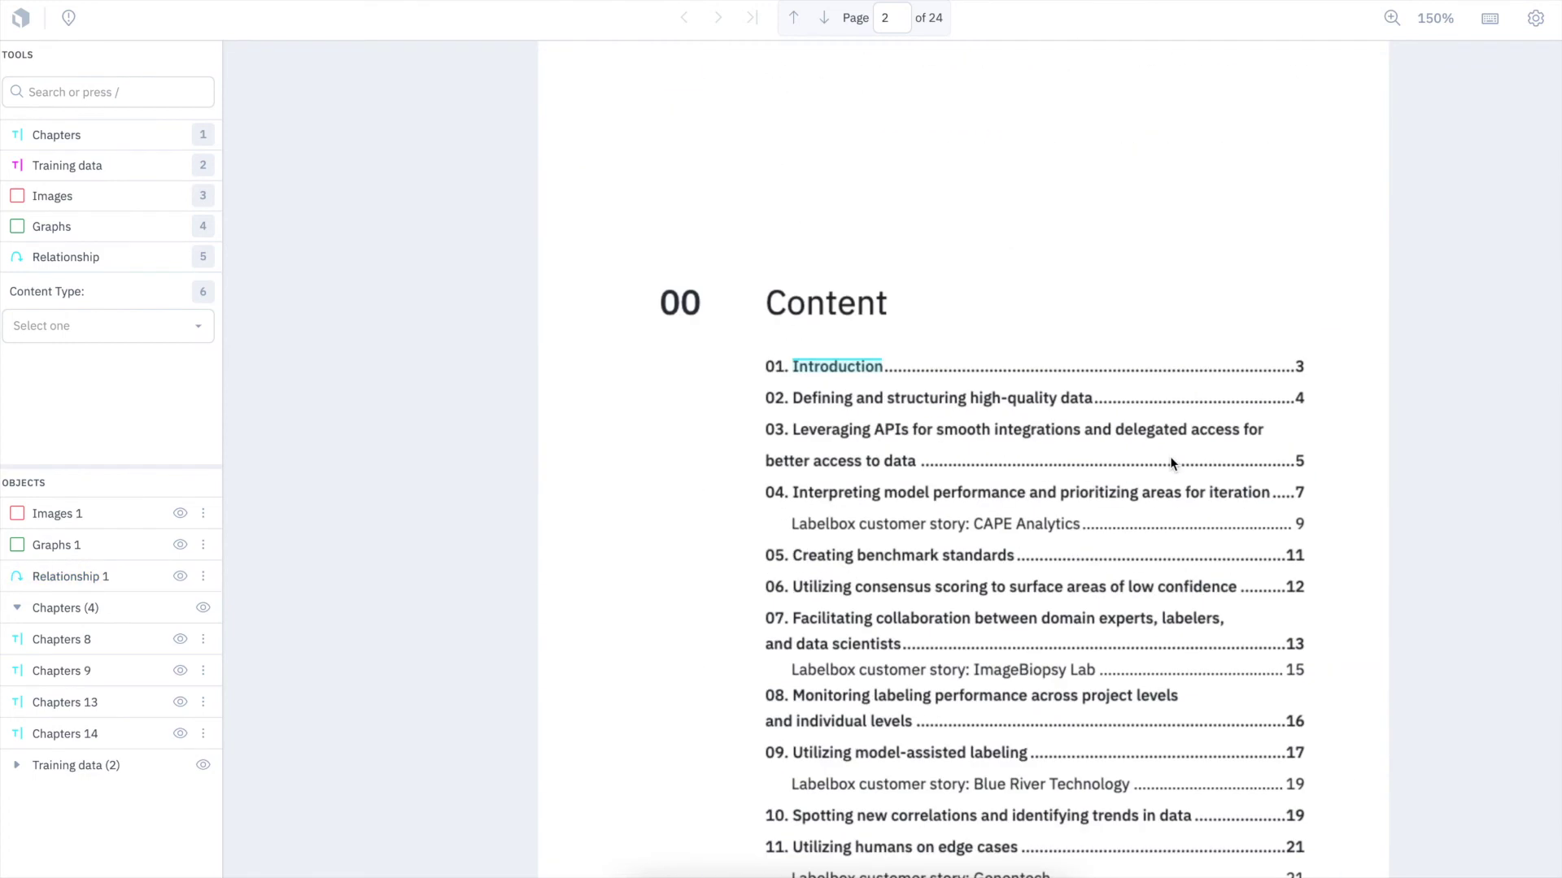
Link the contents-page Introduction entry to the Introduction heading and view Relationship 2
key("5")
left_click(842, 366)
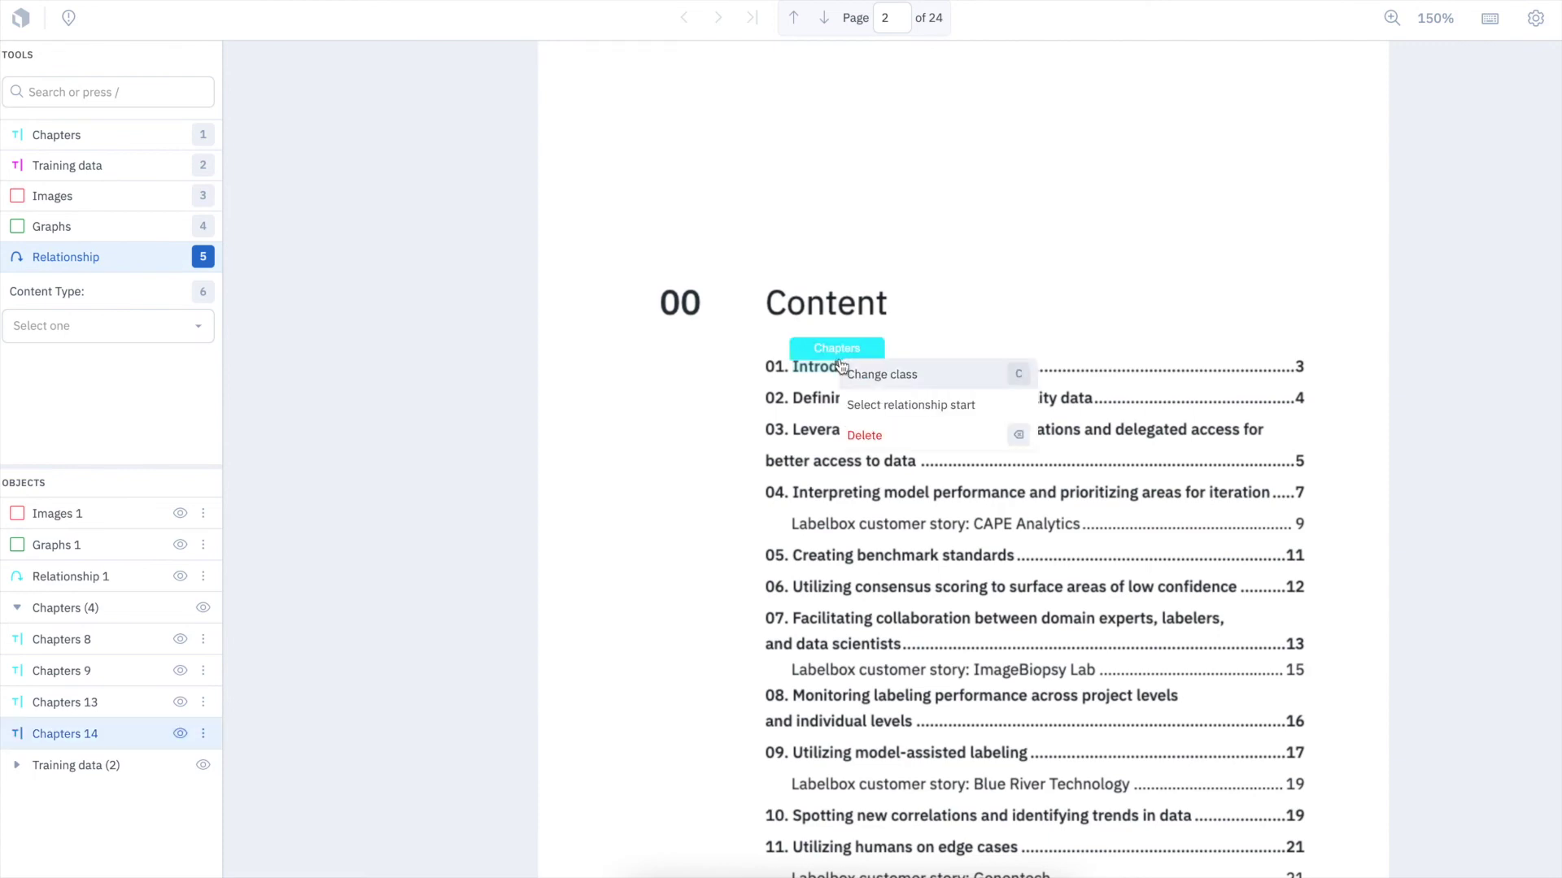
left_click(988, 410)
scroll(987, 410, "down", 10)
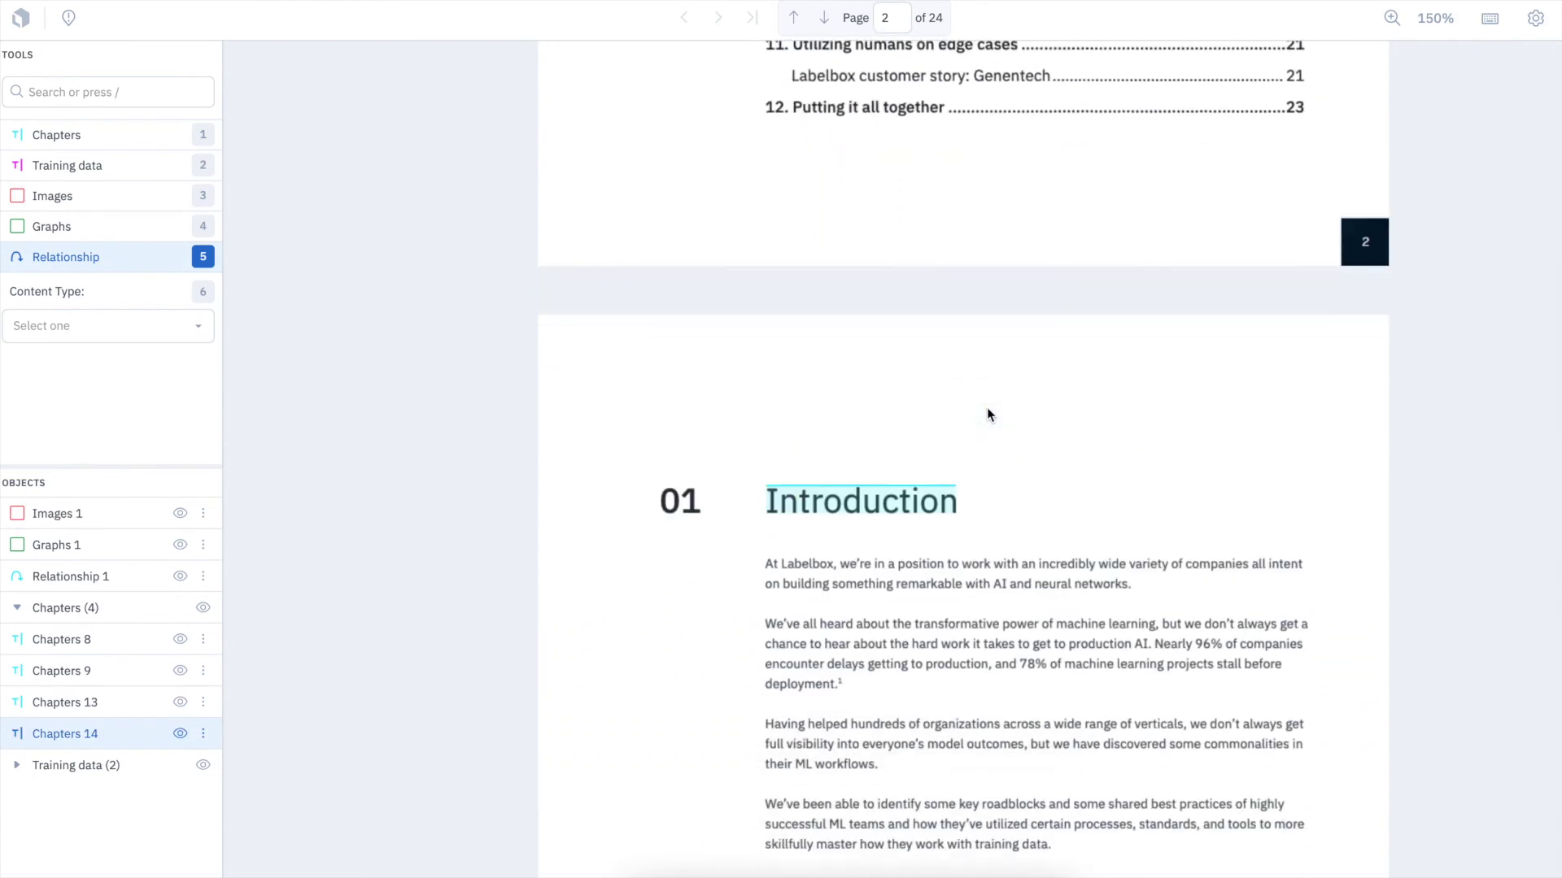
left_click(864, 405)
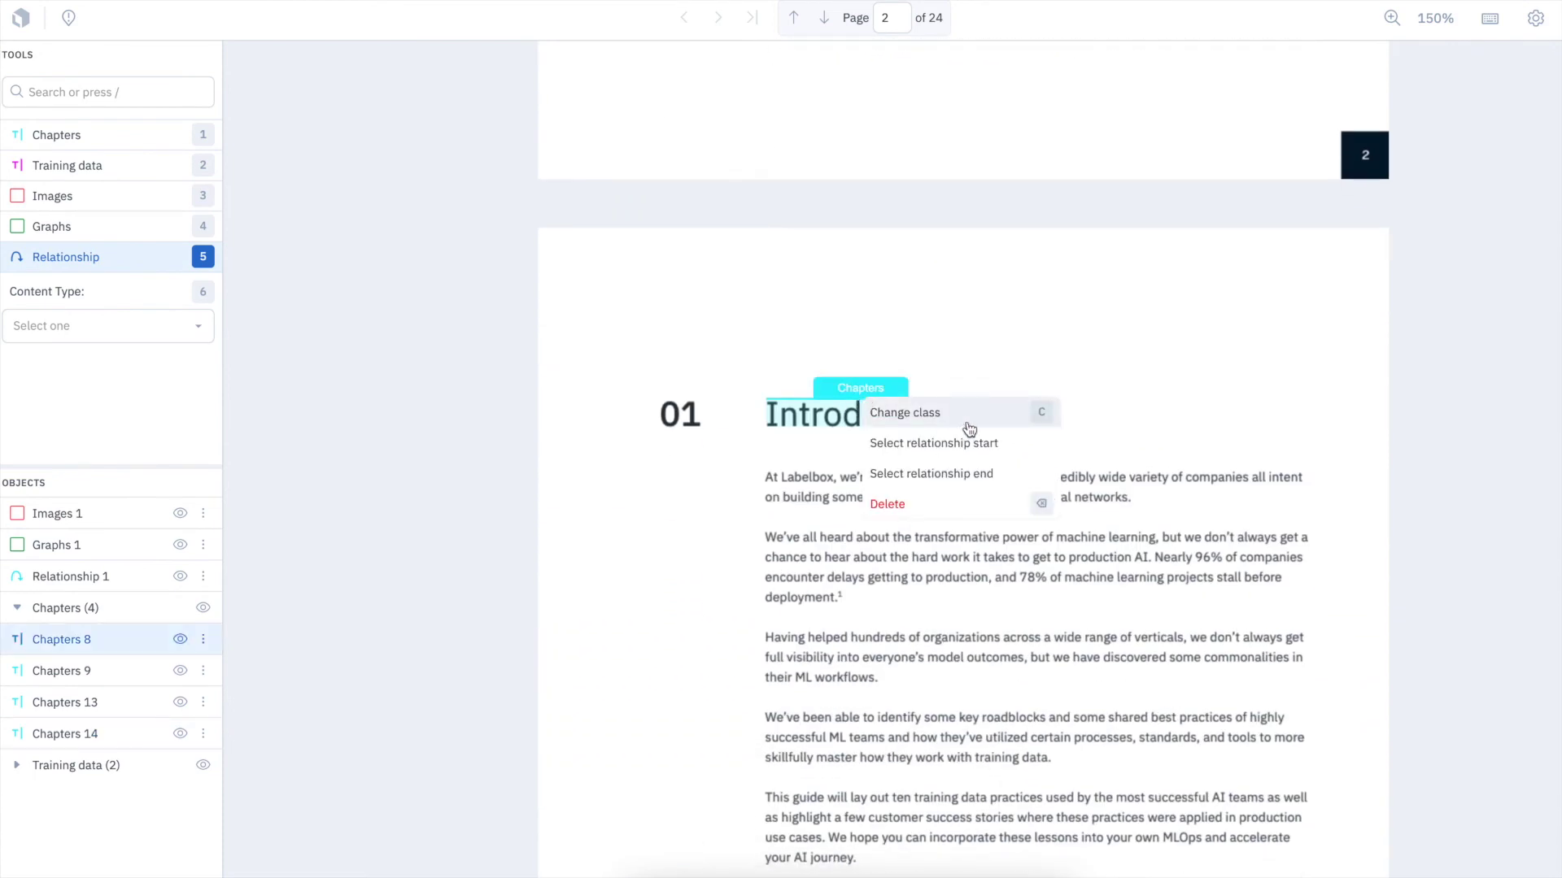
left_click(1028, 473)
scroll(1028, 476, "up", 8)
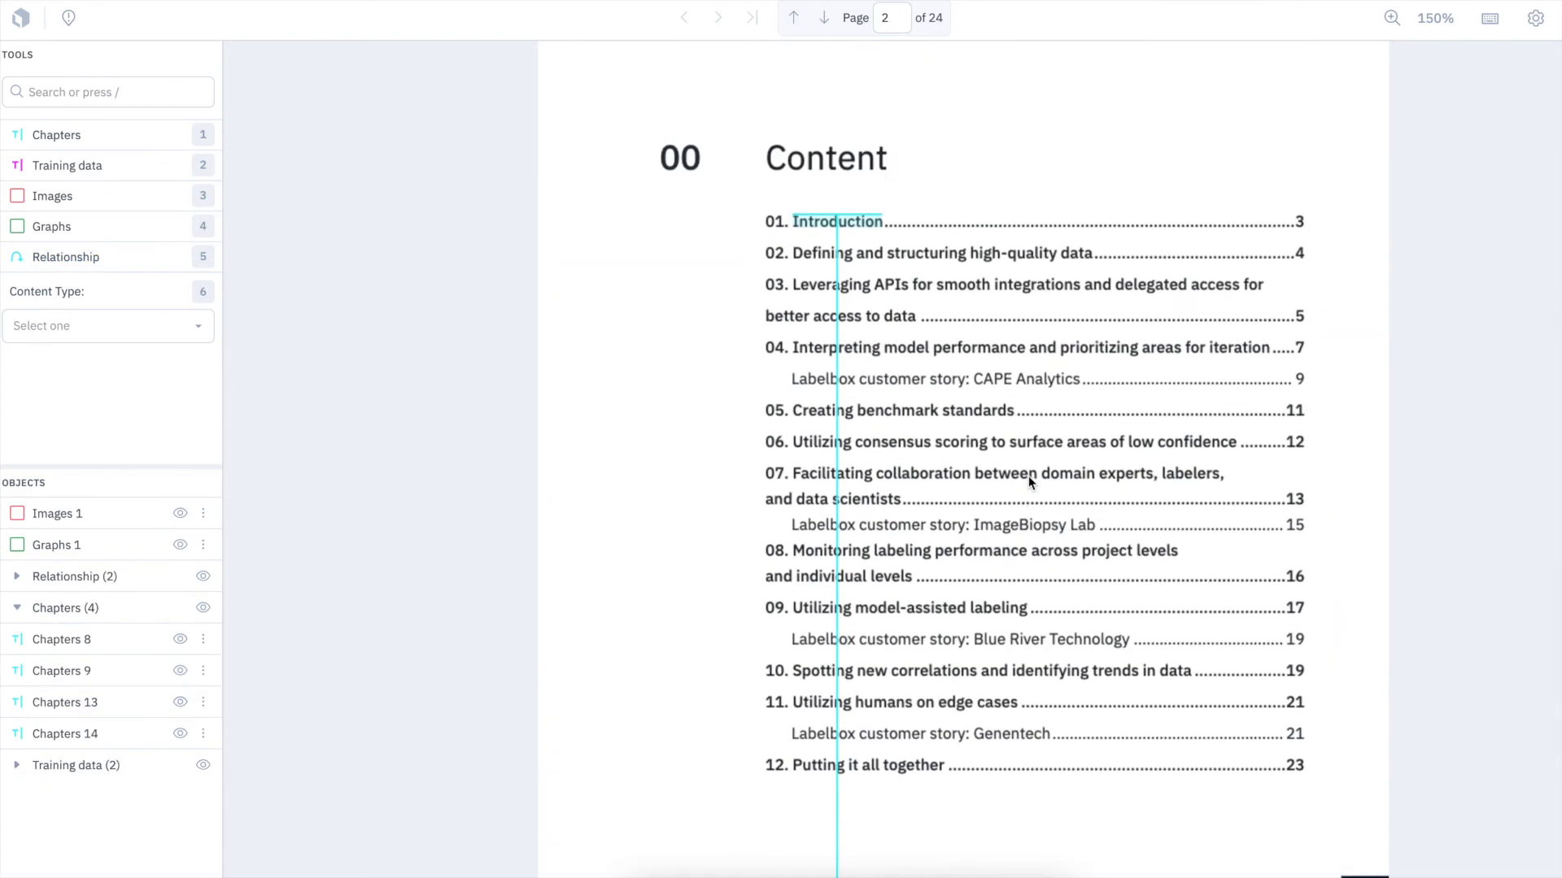
scroll(1028, 476, "down", 3)
left_click(49, 576)
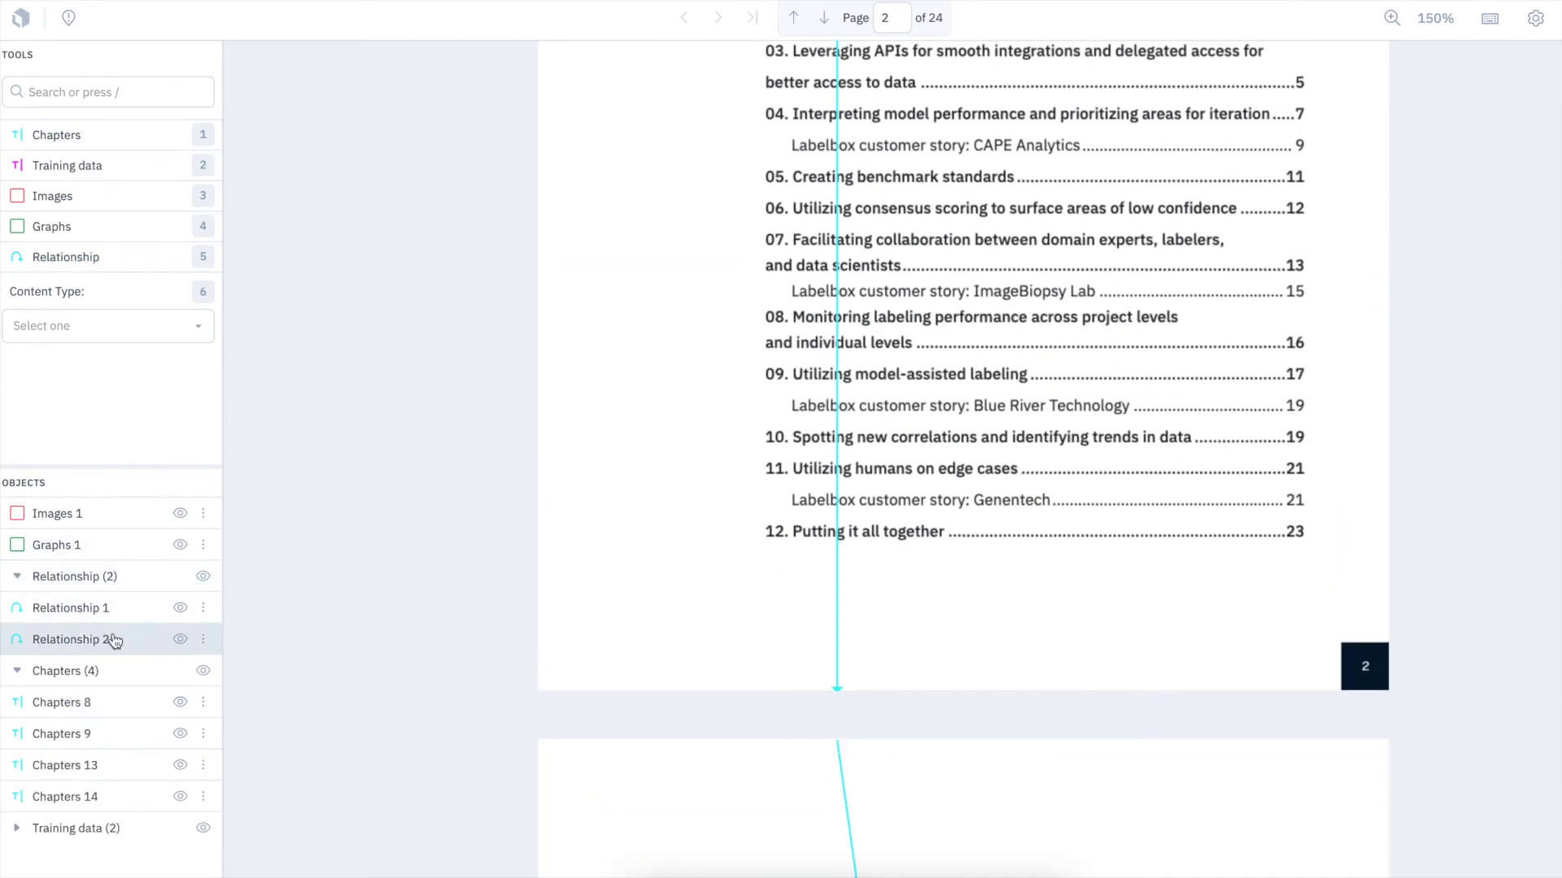
left_click(90, 640)
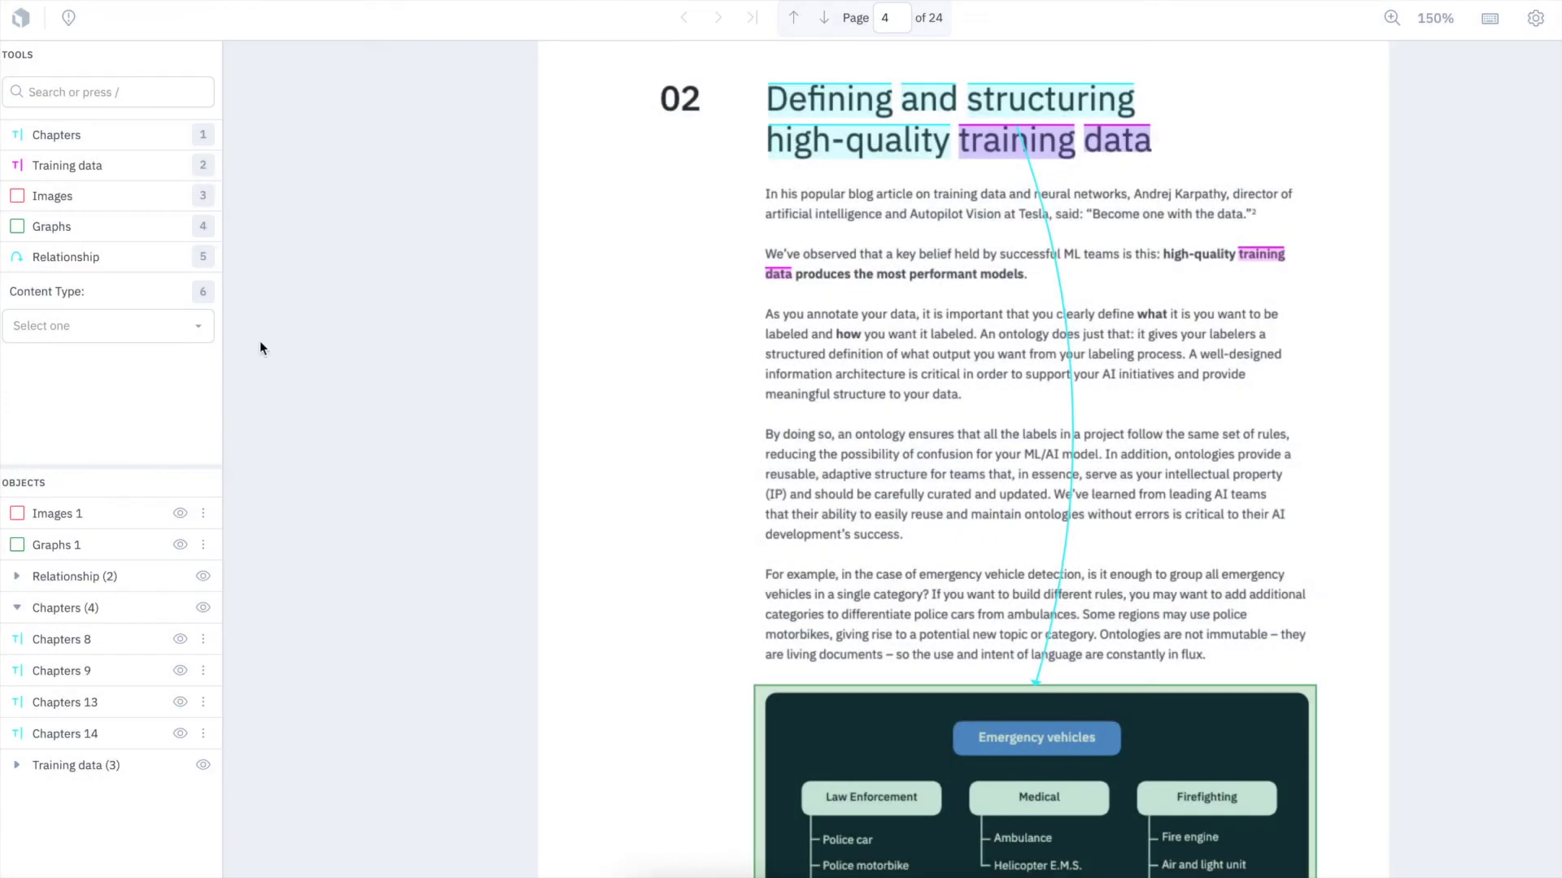
Classify the PDF as Whitepaper / Guide, submit the labels, and go to the Export page
left_click(203, 293)
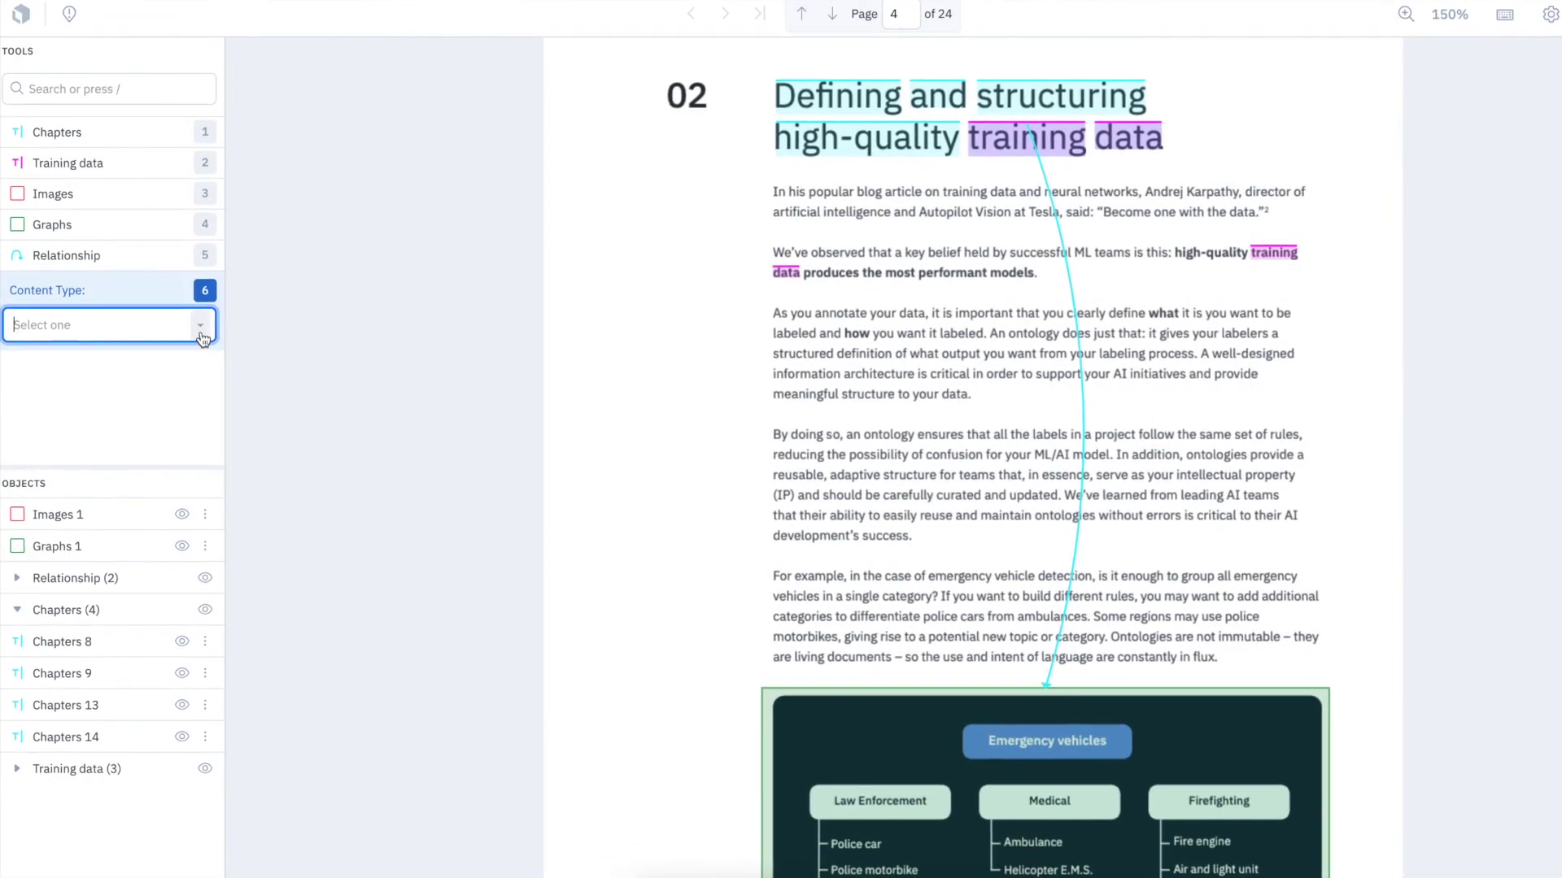
left_click(200, 325)
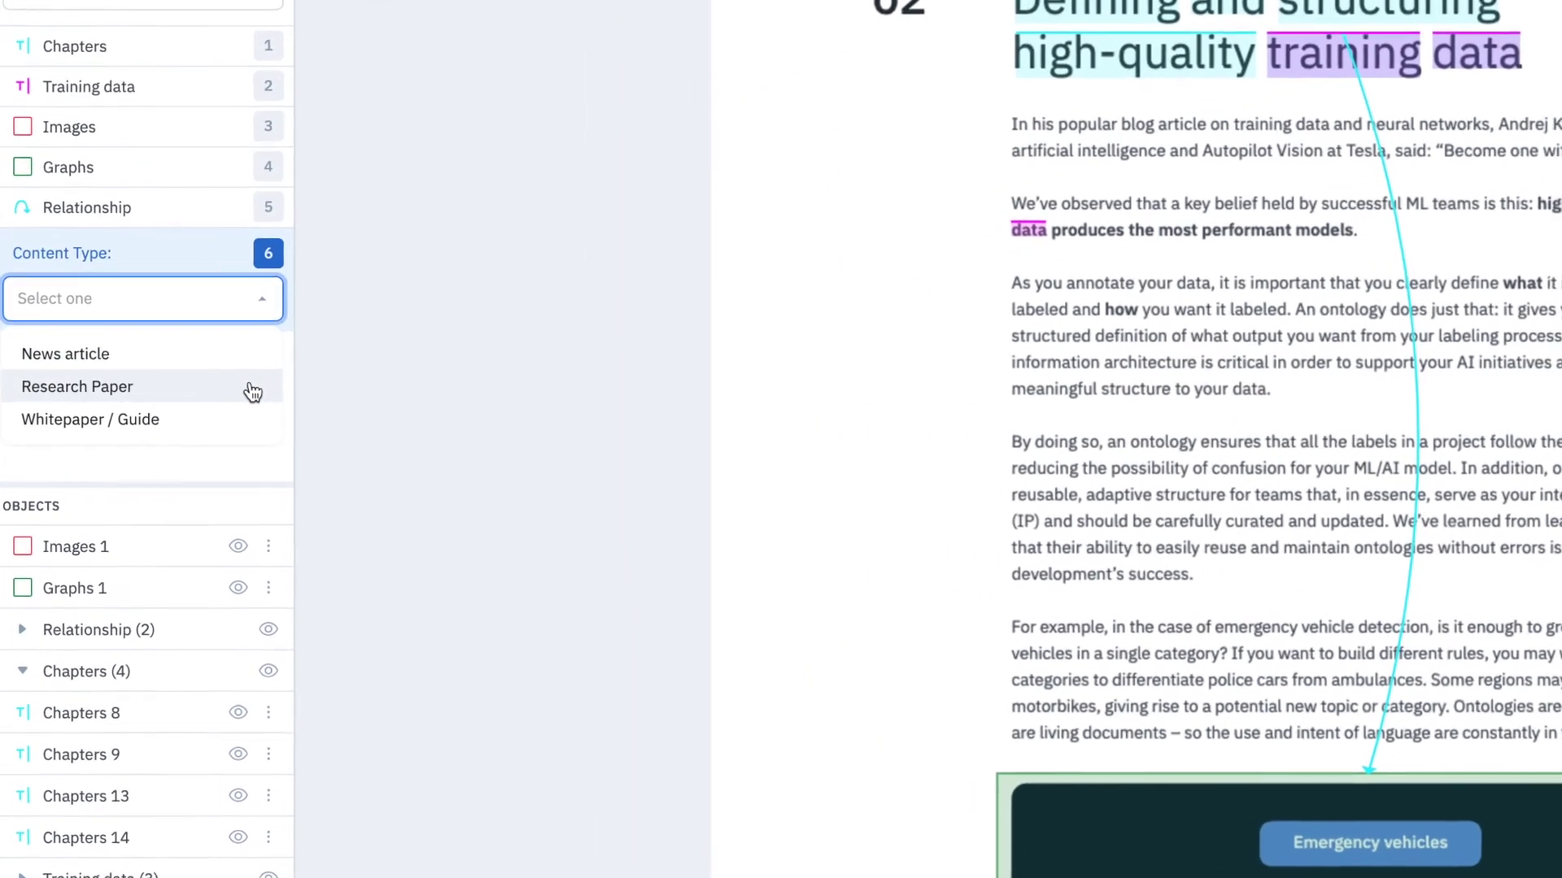
left_click(319, 431)
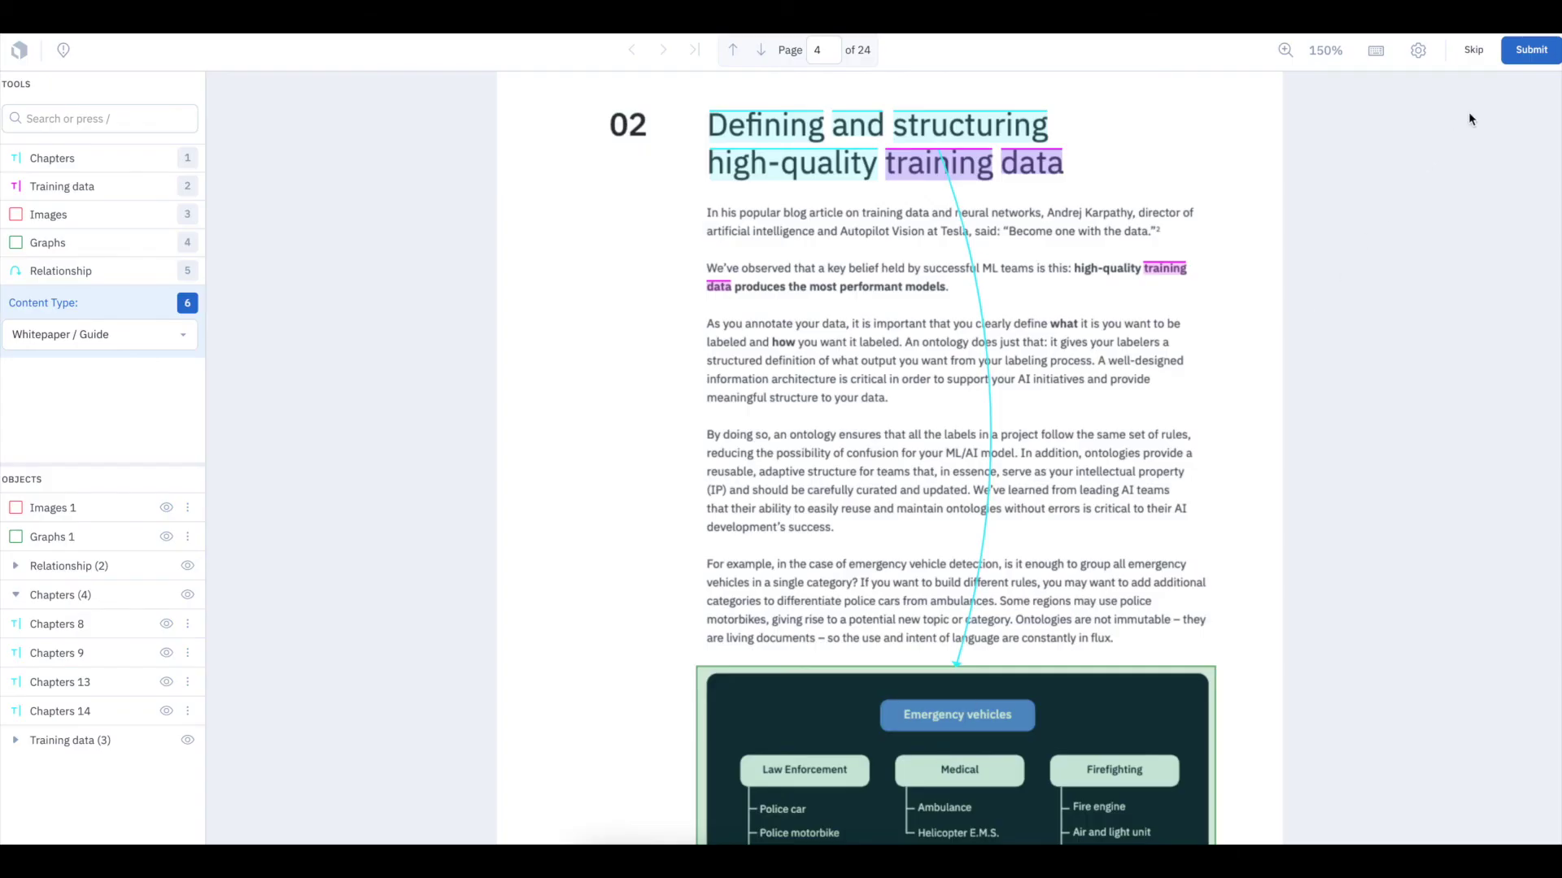
left_click(1524, 57)
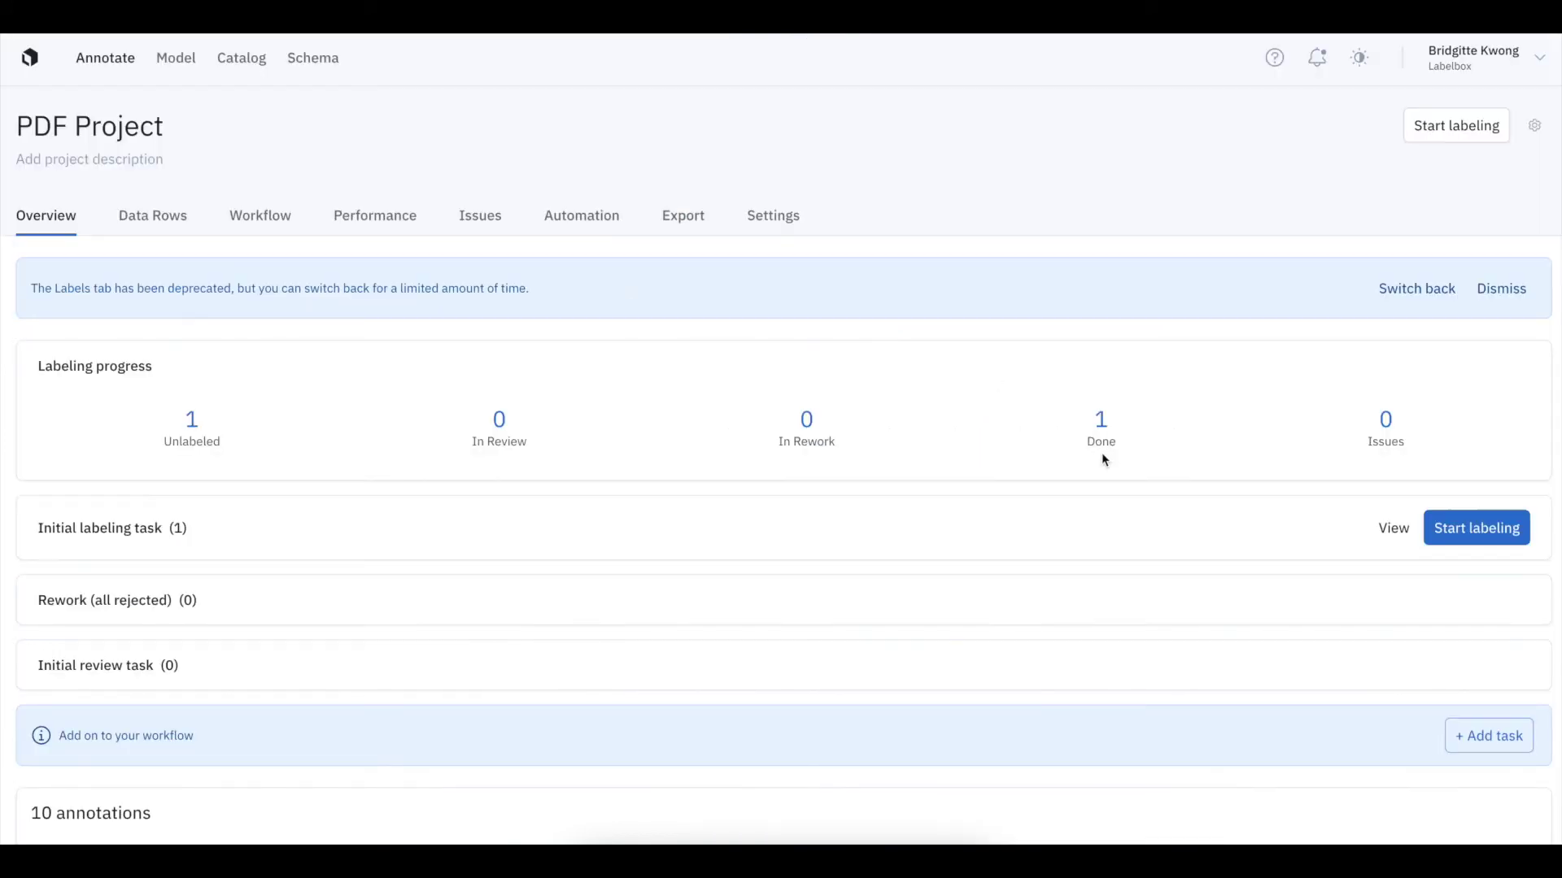
left_click(685, 217)
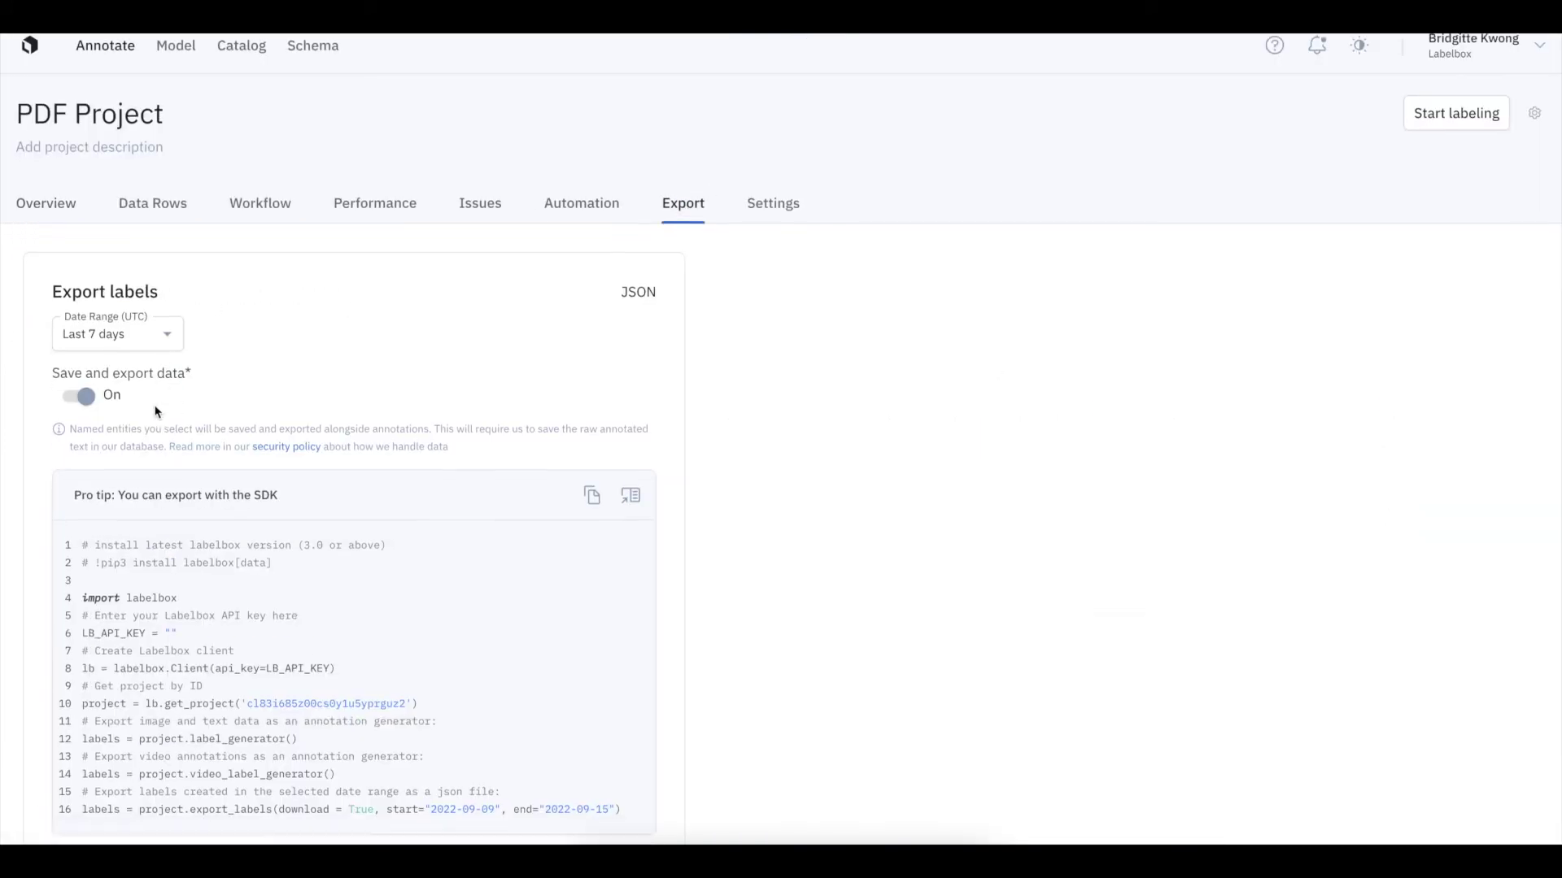
scroll(155, 411, "down", 2)
left_click(171, 762)
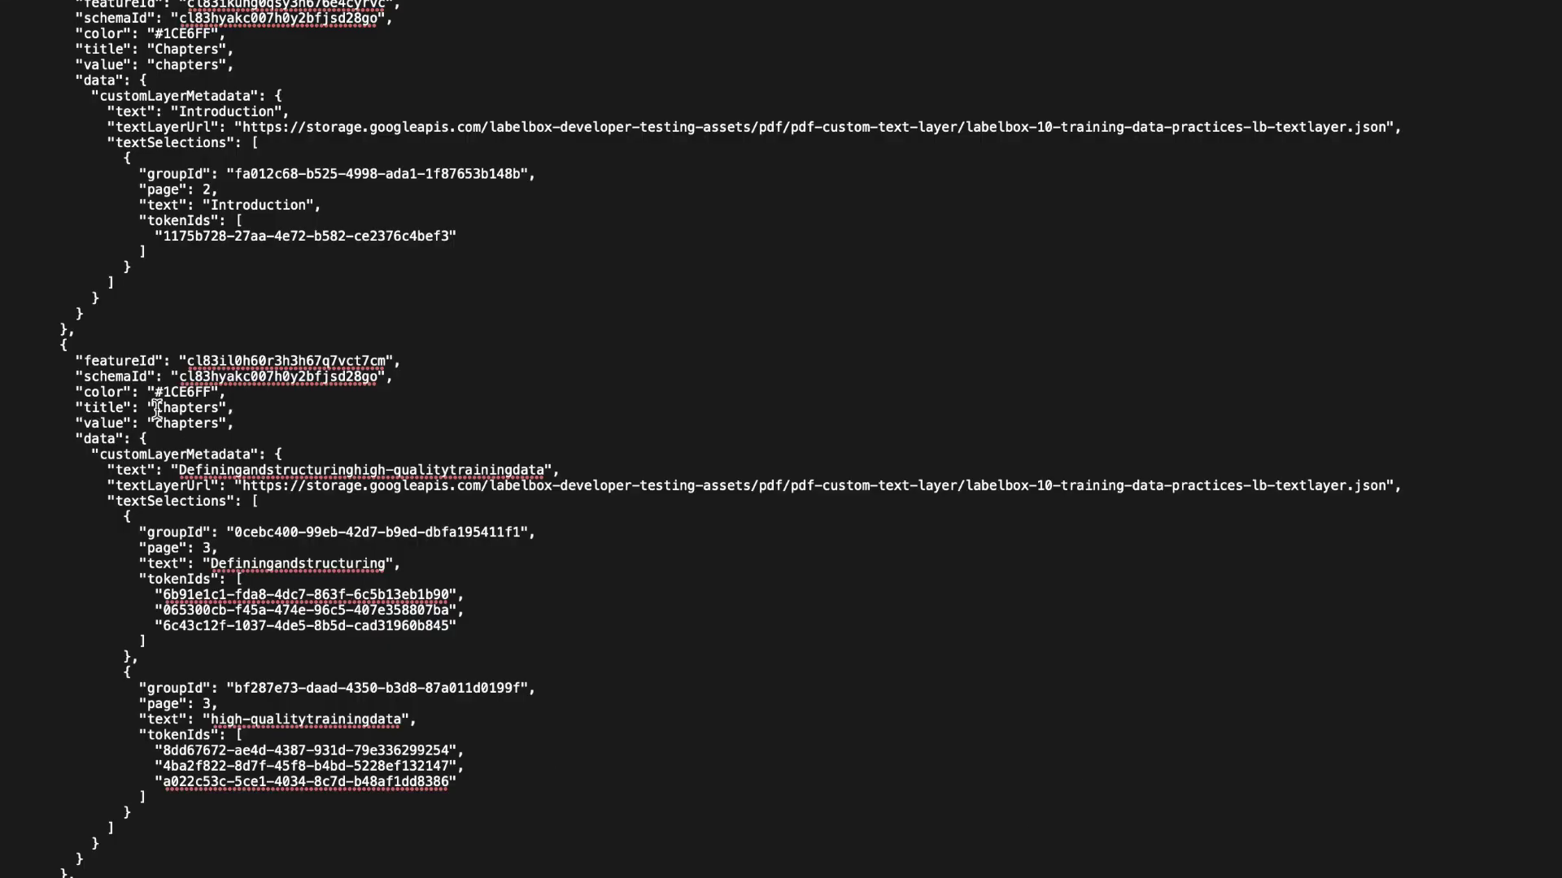
left_click_drag(148, 409, 217, 410)
left_click_drag(138, 532, 467, 628)
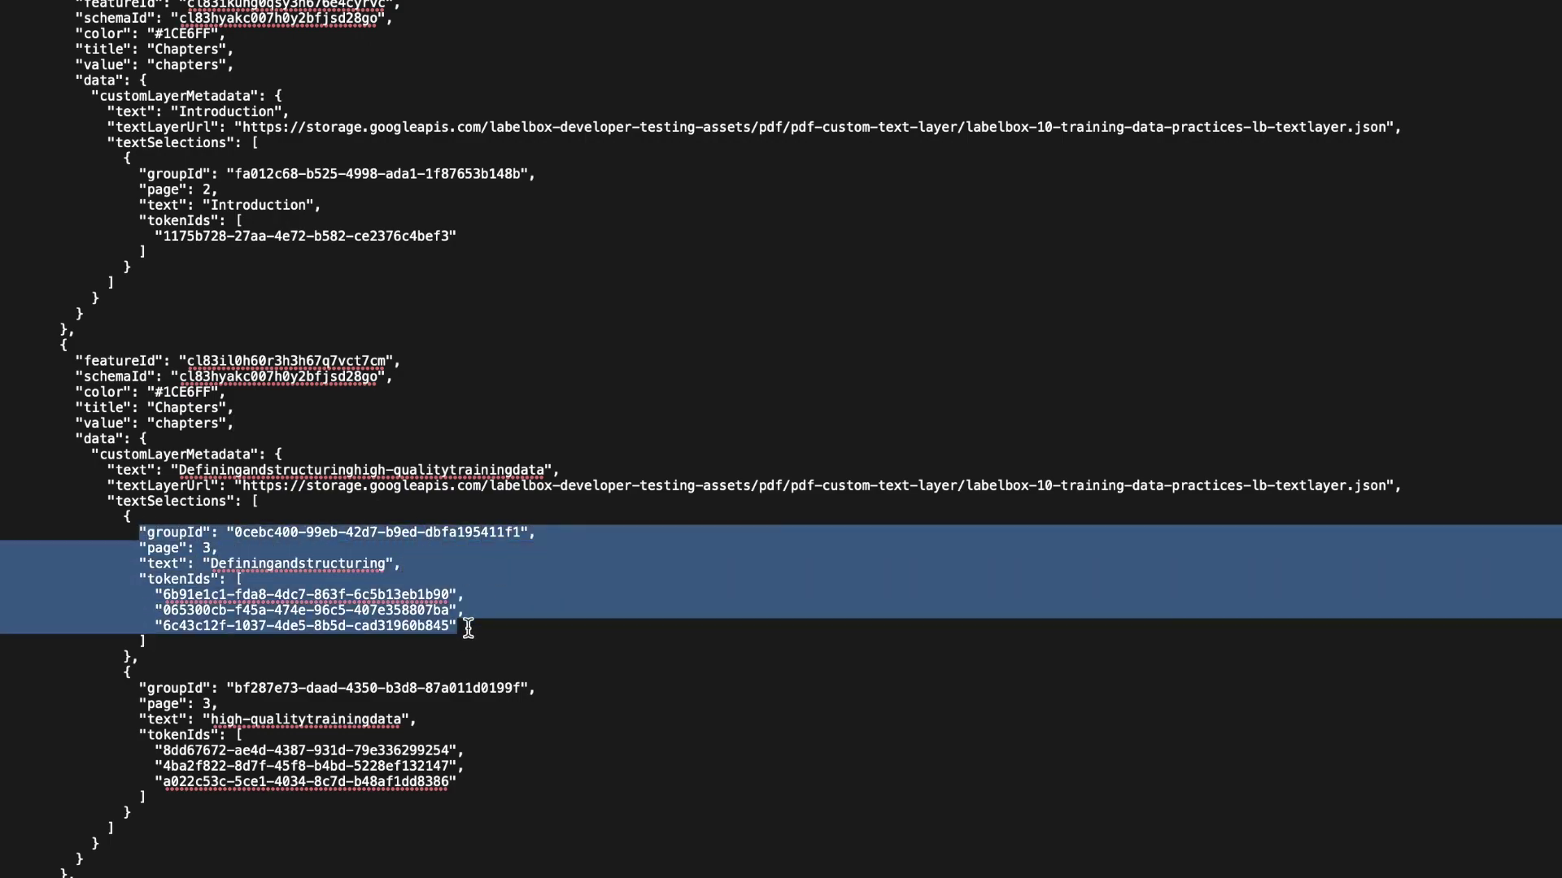
left_click(468, 628)
scroll(467, 628, "down", 10)
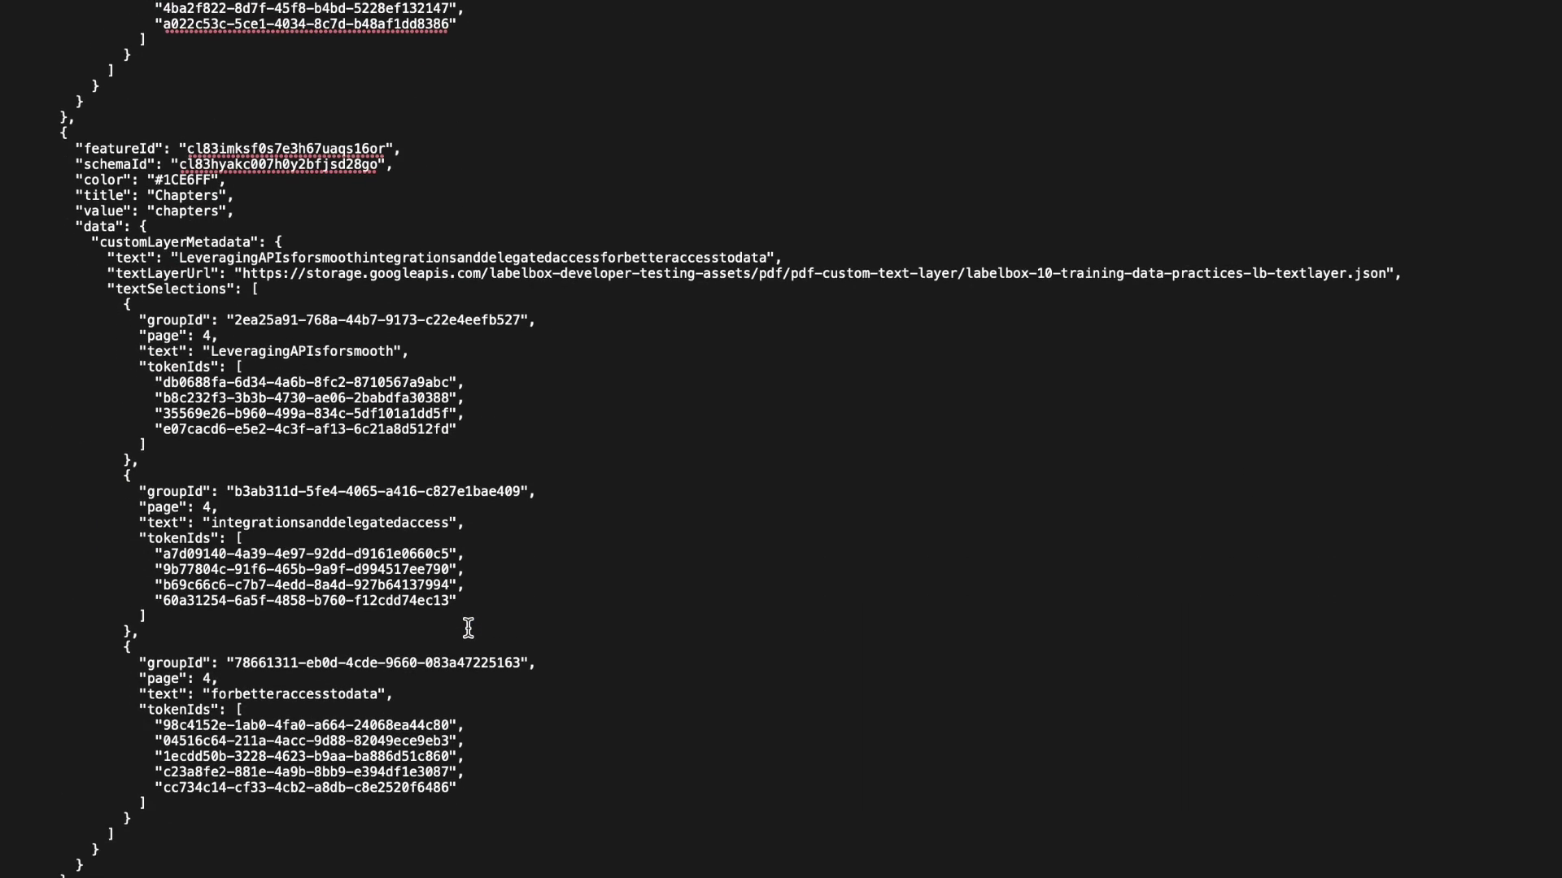